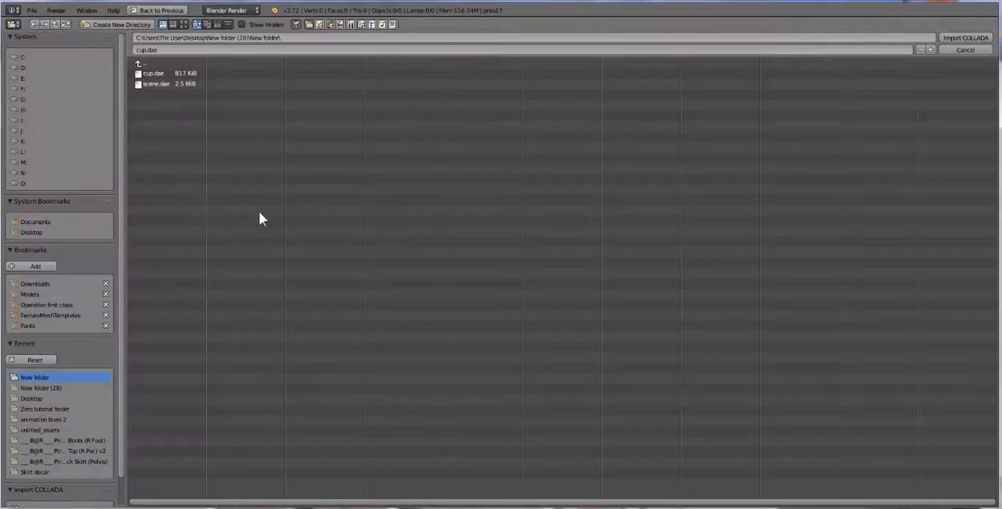
Step: Import the COLLADA file scene.dae from the New folder directory inside New folder (28)
click(163, 63)
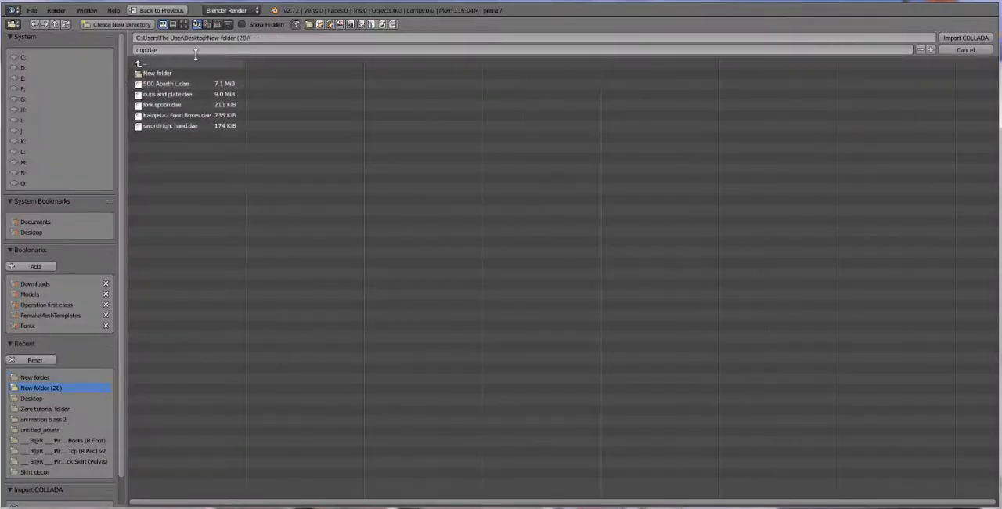
click(153, 73)
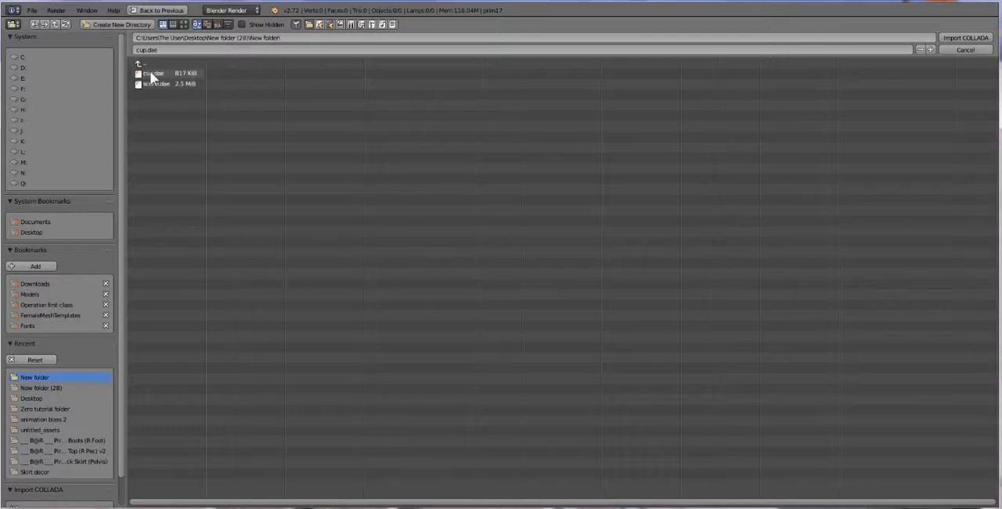
double_click(154, 82)
scroll(476, 340, down, 1)
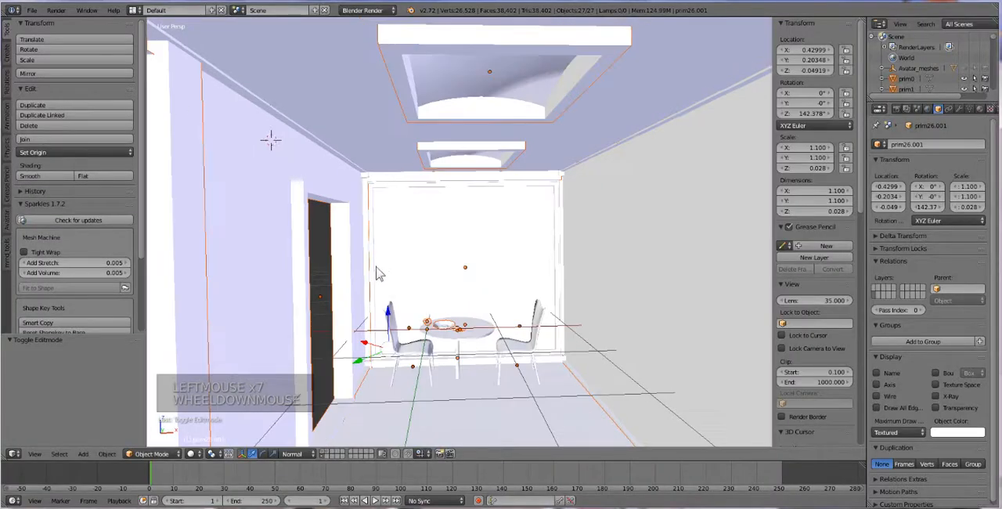
mouse_move(472, 334)
middle_down()
mouse_move(429, 333)
mouse_move(469, 331)
middle_up()
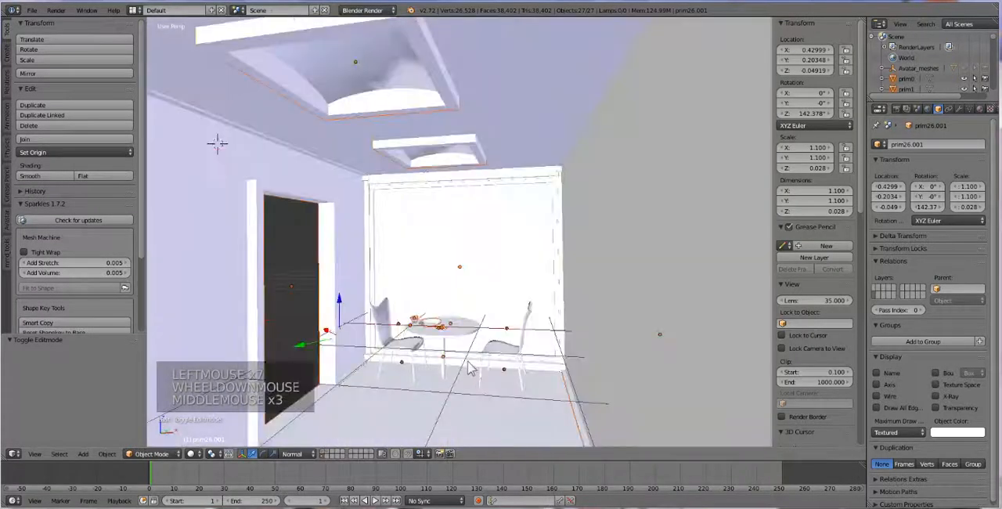
scroll(446, 361, up, 1)
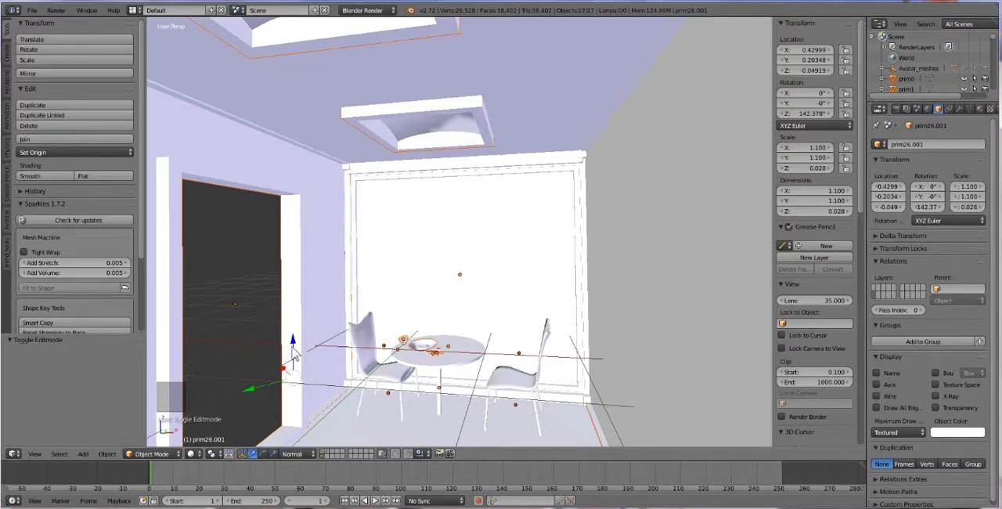
Step: Raise the whole imported room scene about 0.8 units along the Z axis
drag(295, 353, 296, 350)
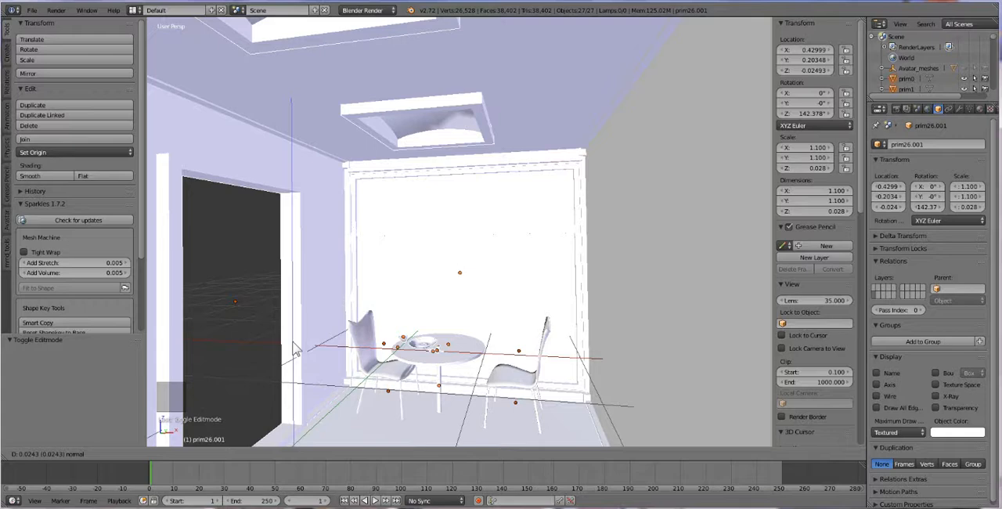
drag(295, 352, 352, 330)
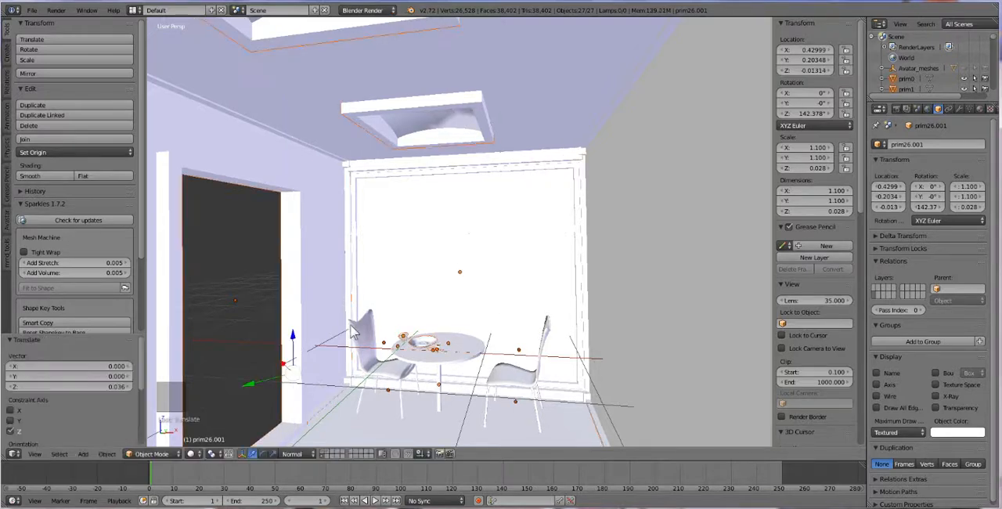
scroll(333, 346, up, 1)
scroll(333, 346, down, 1)
drag(294, 345, 290, 250)
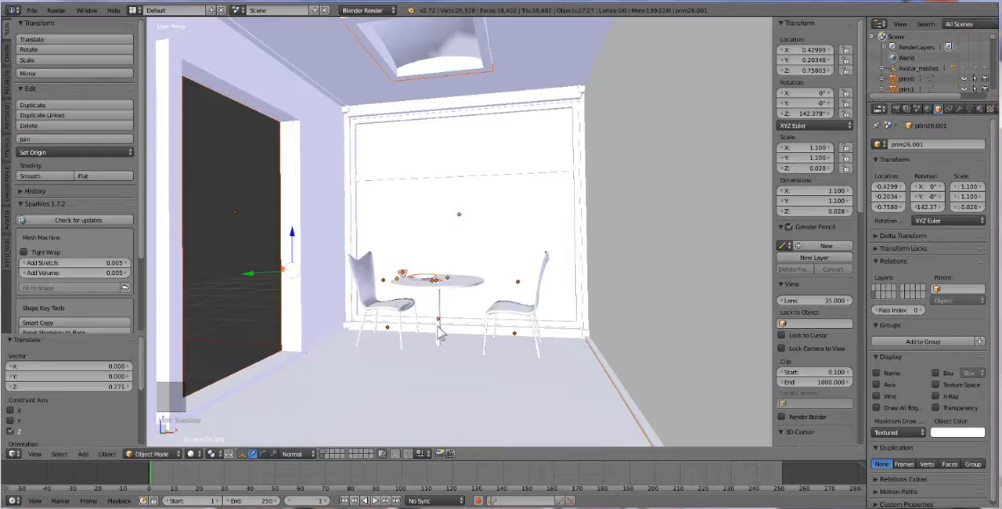
Step: Examine the table, the two chairs and the tableware near the window wall
scroll(458, 364, up, 2)
middle_drag(457, 365, 465, 381)
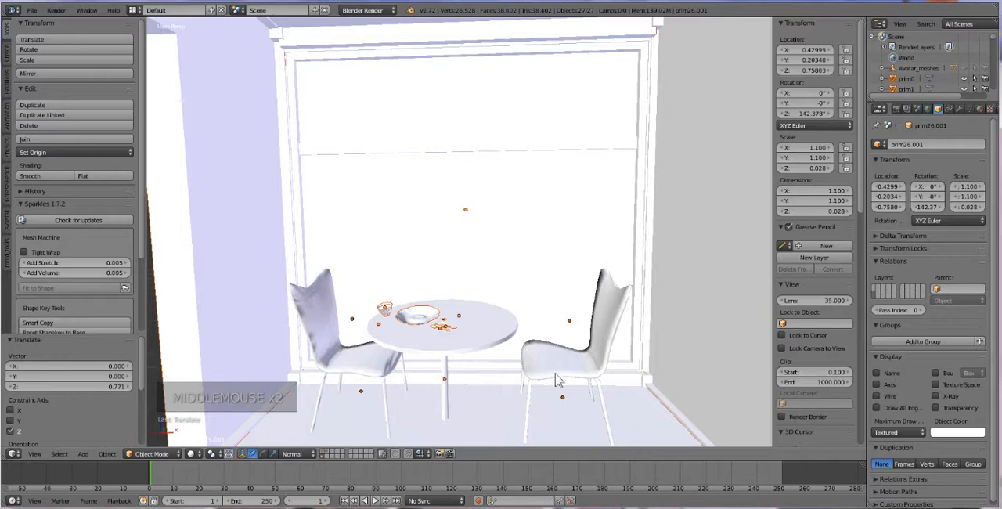
shift+middle_drag(532, 396, 483, 362)
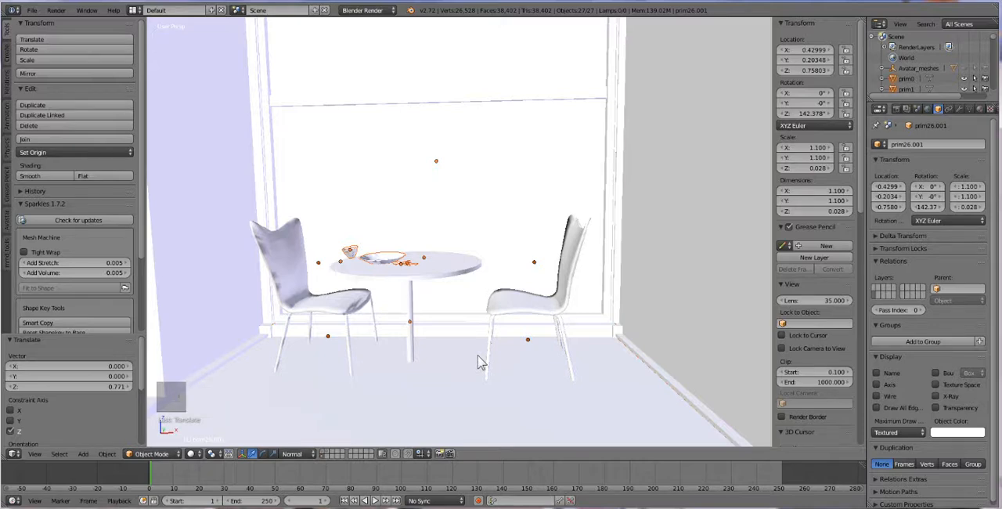
scroll(481, 362, up, 2)
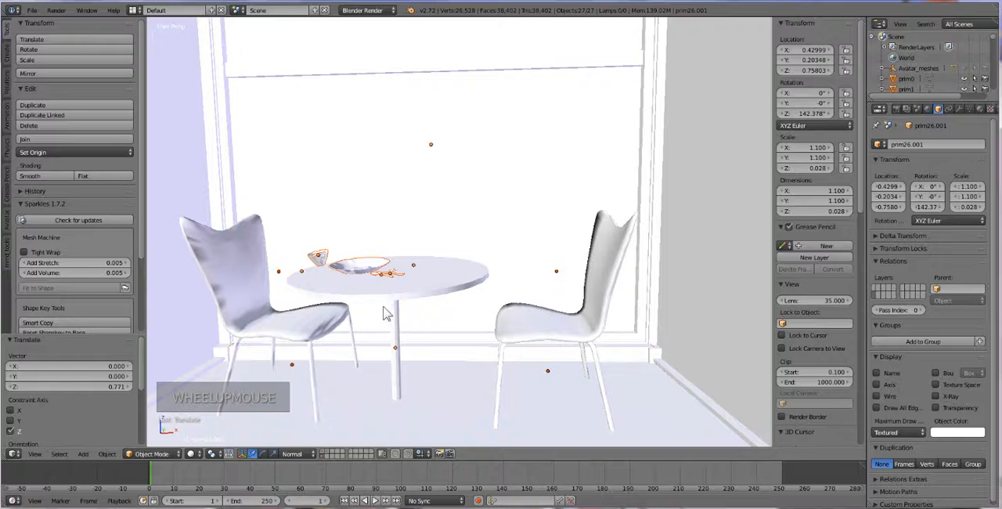
shift+middle_drag(380, 313, 456, 306)
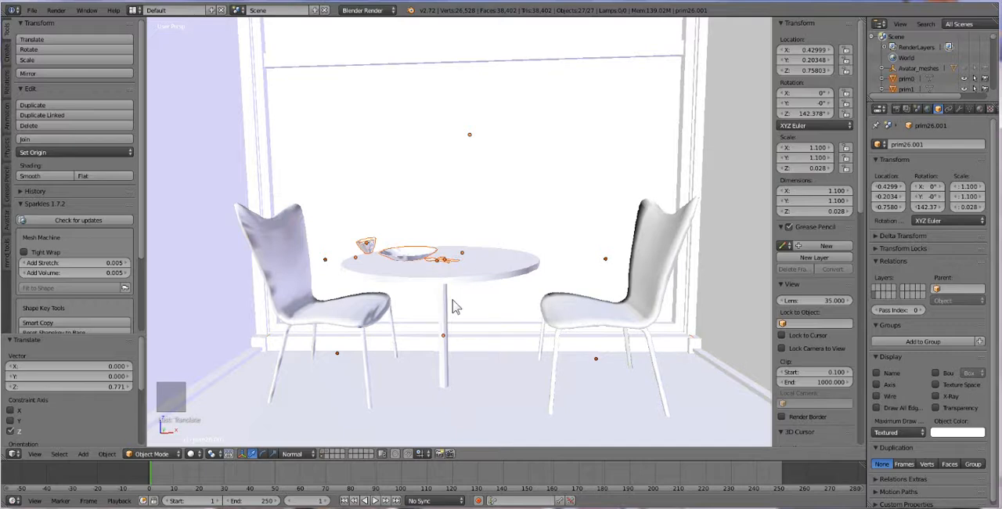
scroll(454, 307, down, 2)
middle_drag(454, 307, 460, 309)
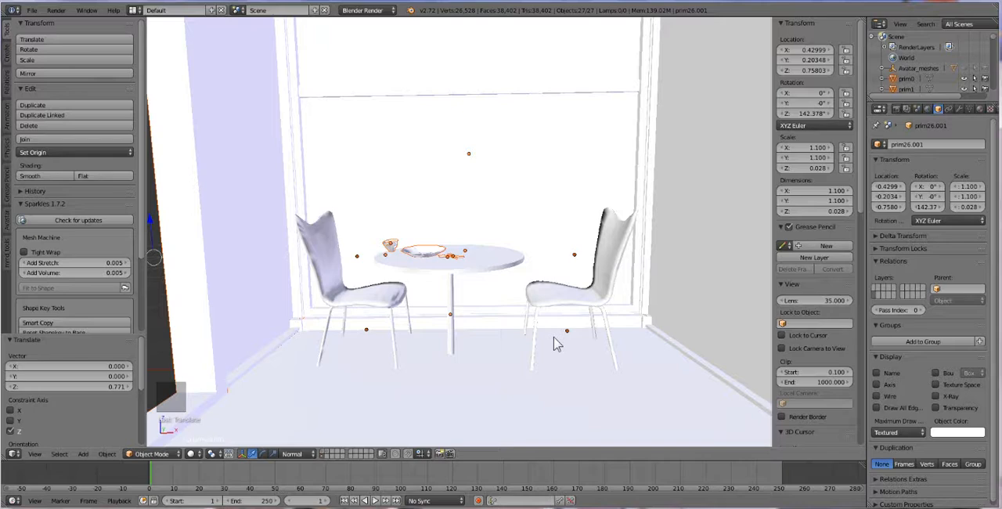
scroll(350, 305, up, 2)
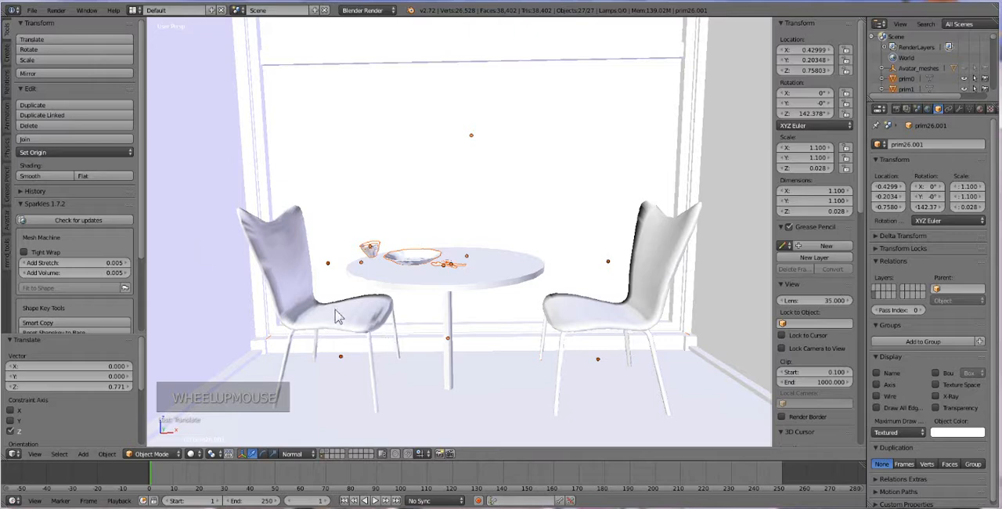
Step: Convert the triangles of the left chair's whole seat shell to quads and remove its duplicate vertices
right_click(338, 315)
right_click(359, 320)
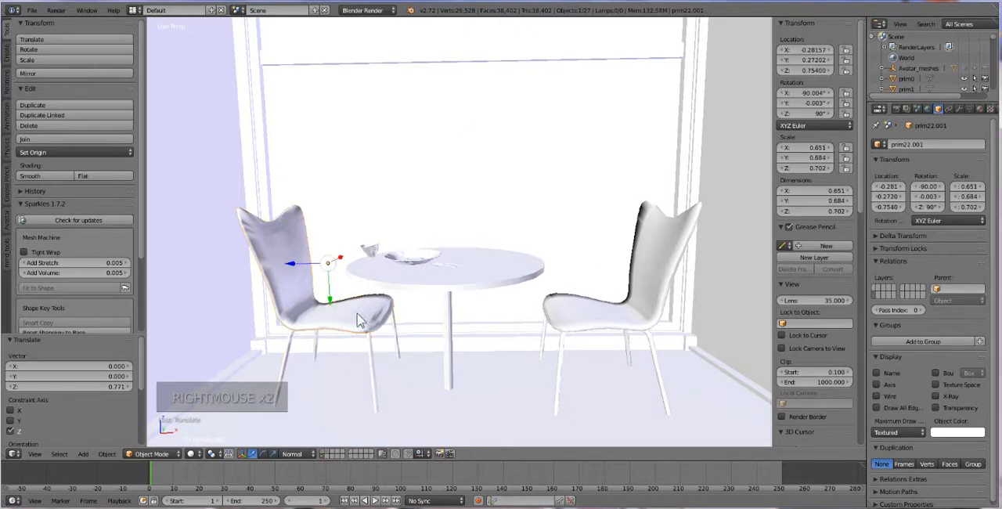
key(Tab)
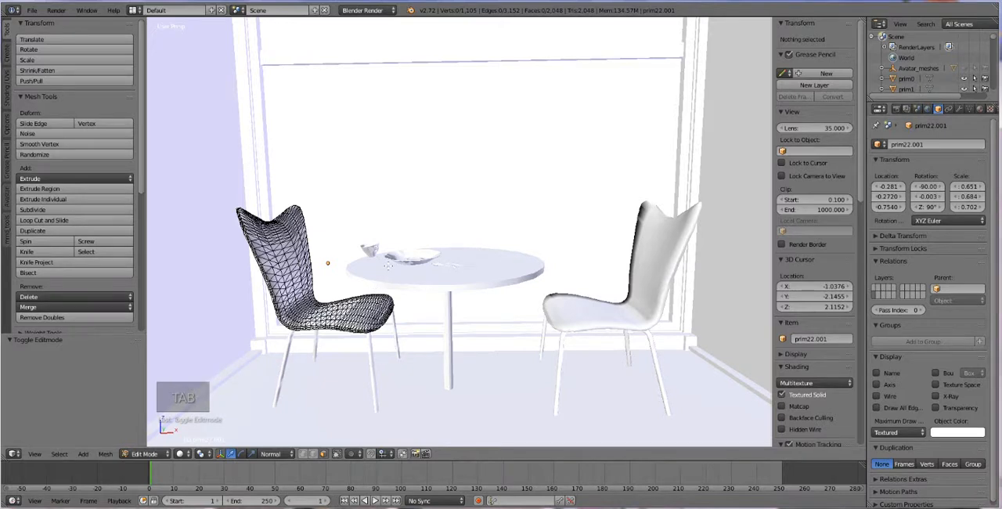
key(a)
key(a)
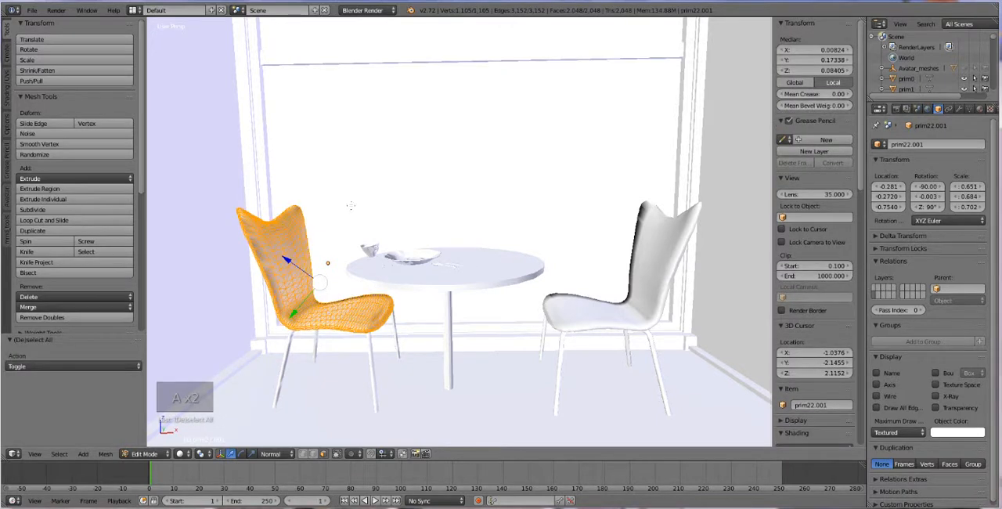
key(alt+j)
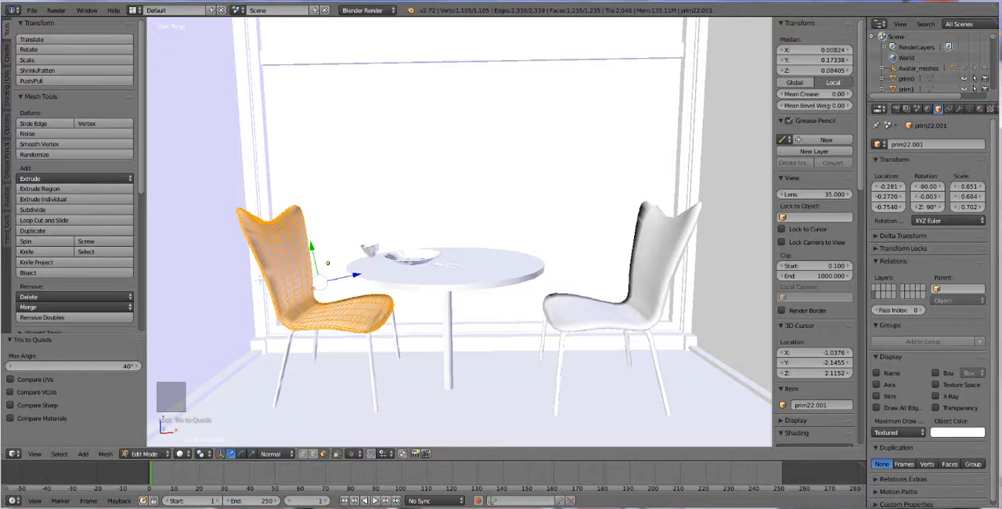
key(w)
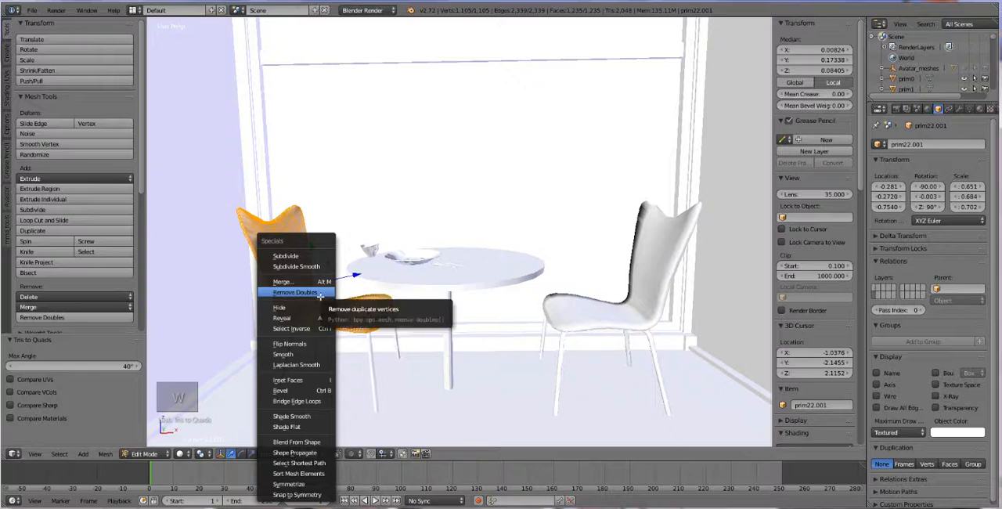
click(320, 294)
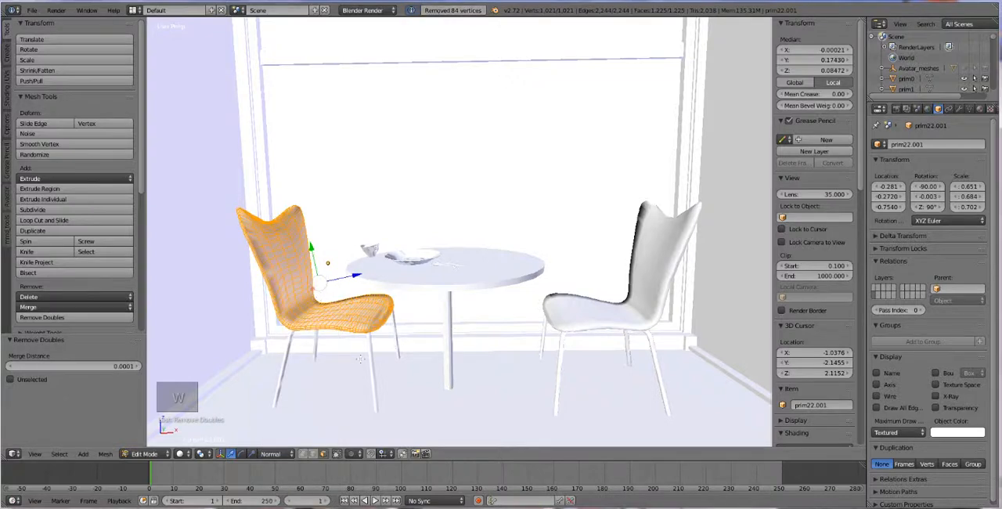
key(Tab)
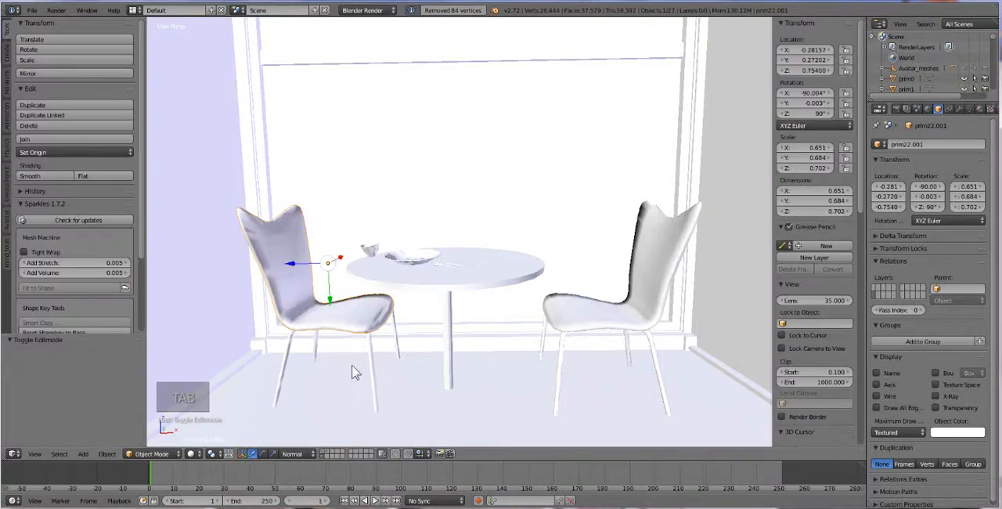
Step: Convert all triangles of the left chair's legs to quads and remove their duplicate vertices
right_click(342, 391)
right_click(287, 342)
key(Tab)
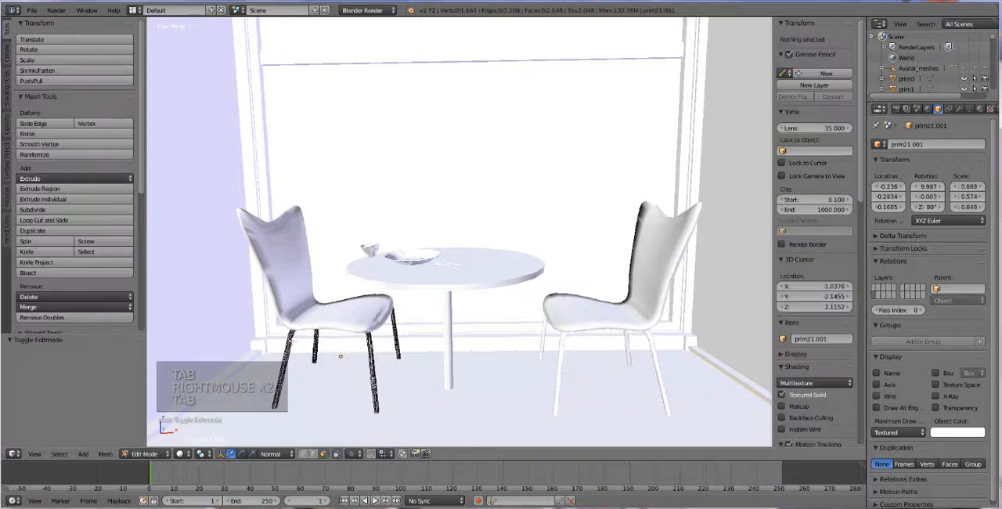
key(a)
key(alt+j)
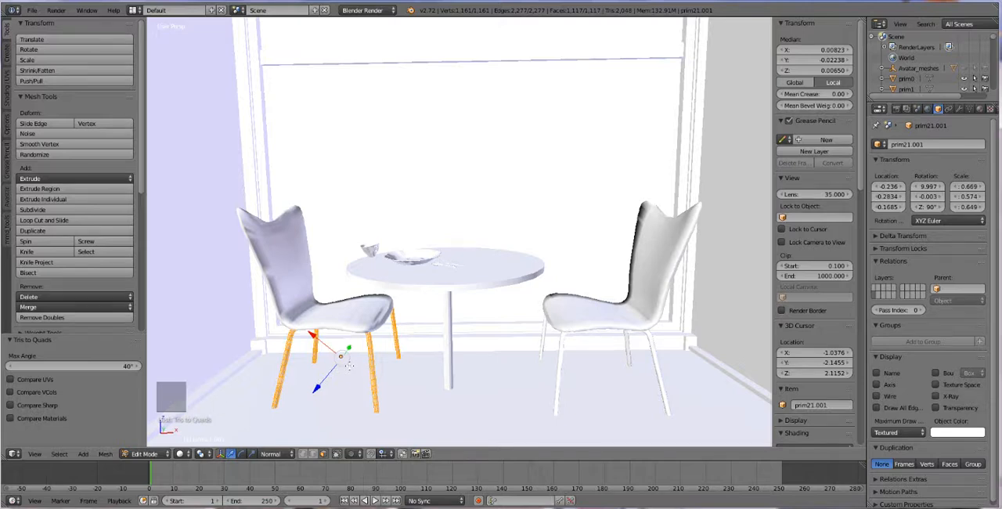
key(w)
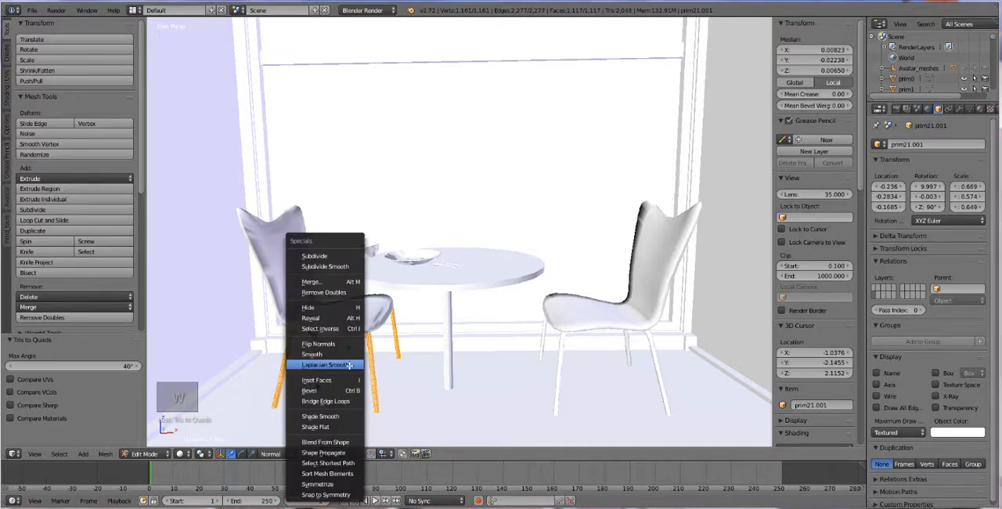
click(337, 293)
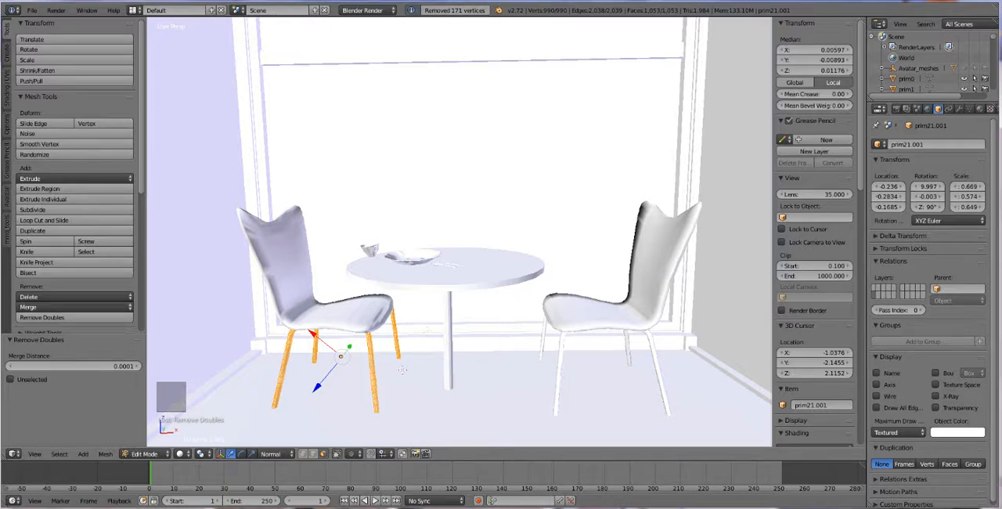
key(Tab)
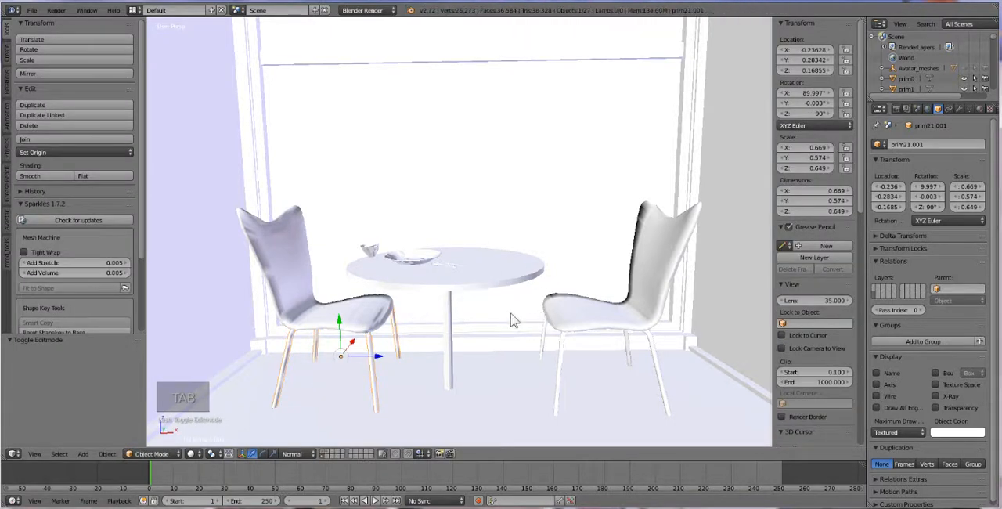
Step: Split the 3D view vertically into two areas and make the new one a UV/Image Editor
scroll(410, 361, down, 1)
scroll(411, 360, up, 1)
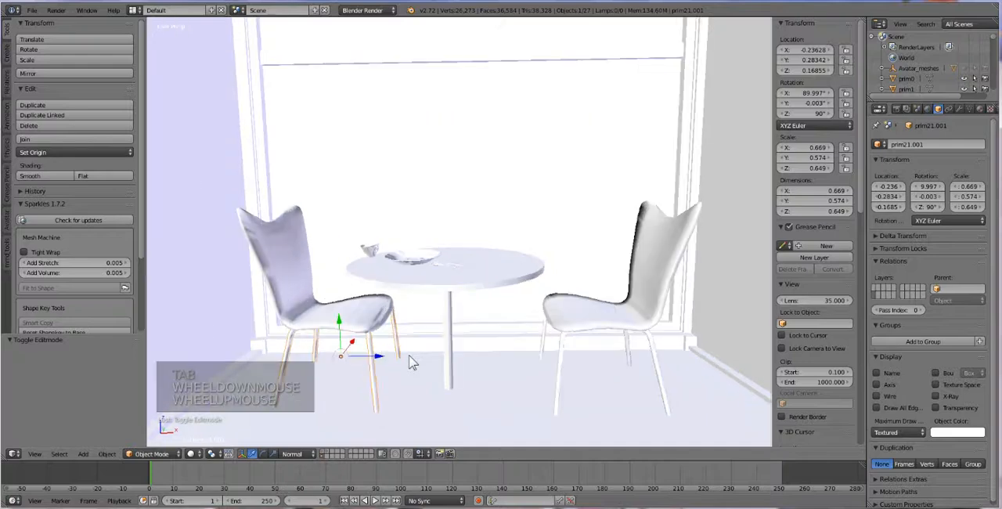
middle_drag(433, 356, 441, 357)
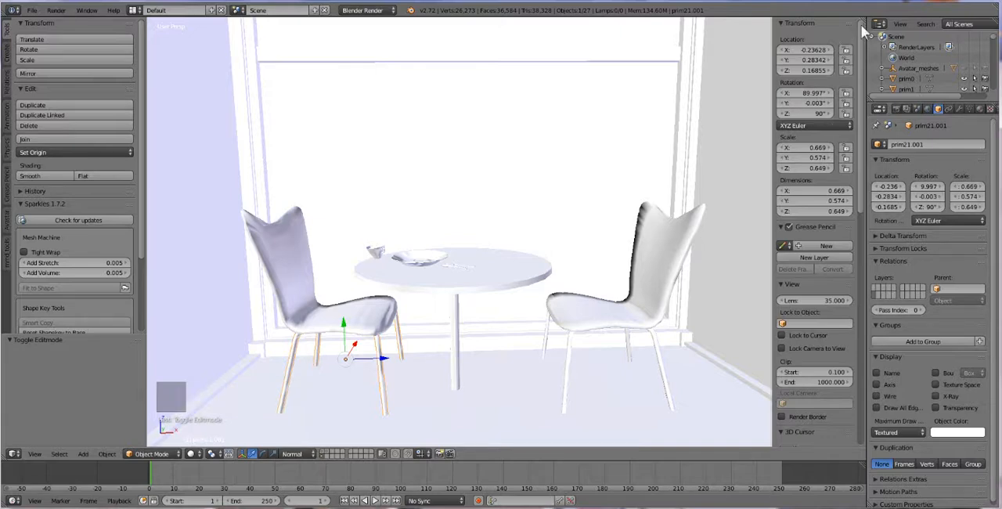
drag(865, 22, 585, 27)
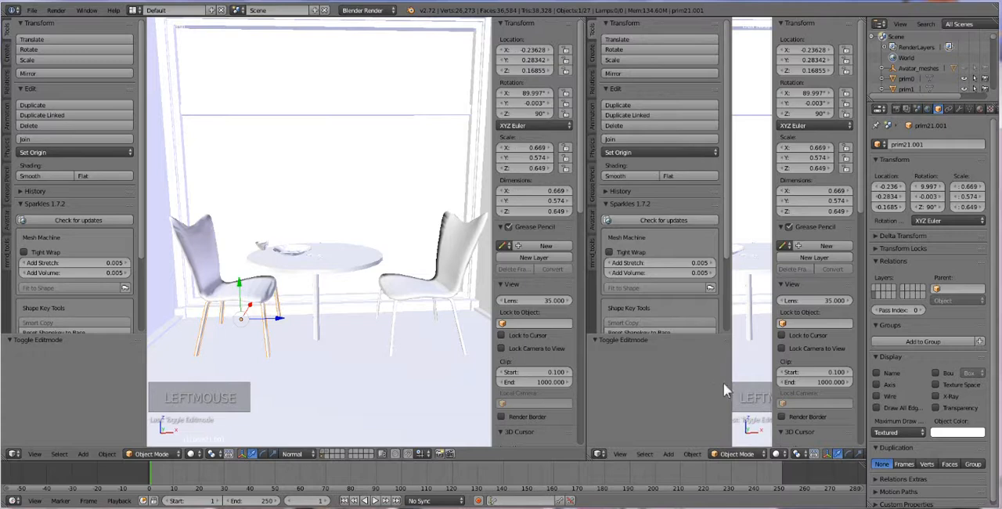
click(600, 454)
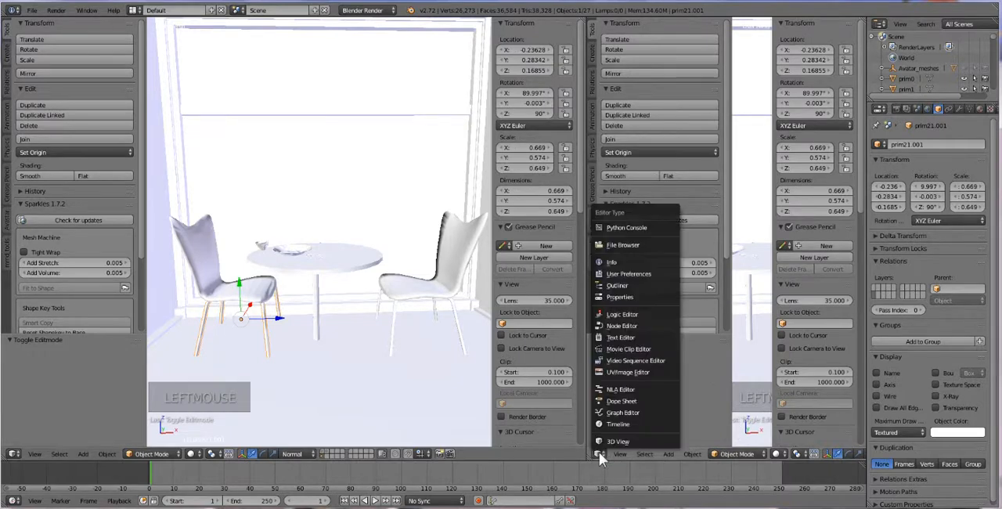
click(637, 374)
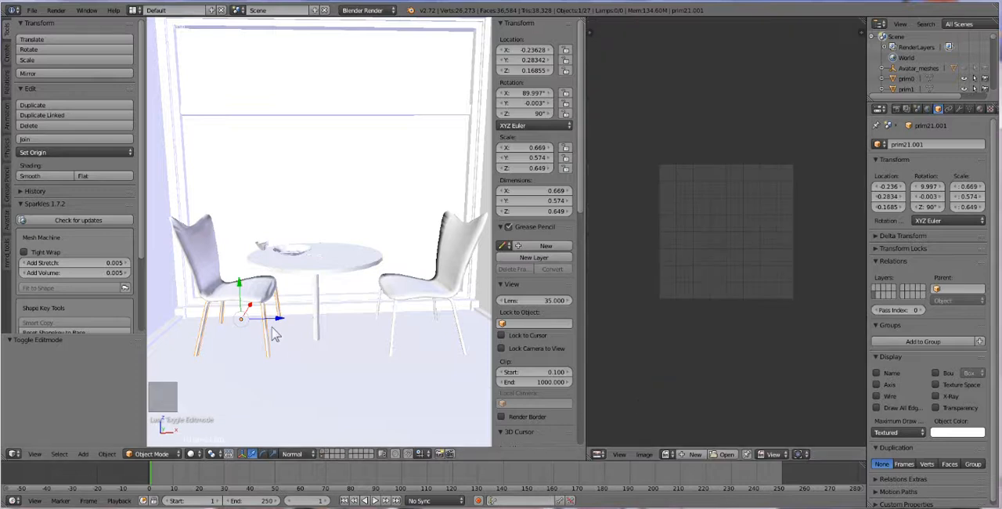
Step: Select the left chair's seat shell and enter Edit Mode to show its UV layout
right_click(197, 258)
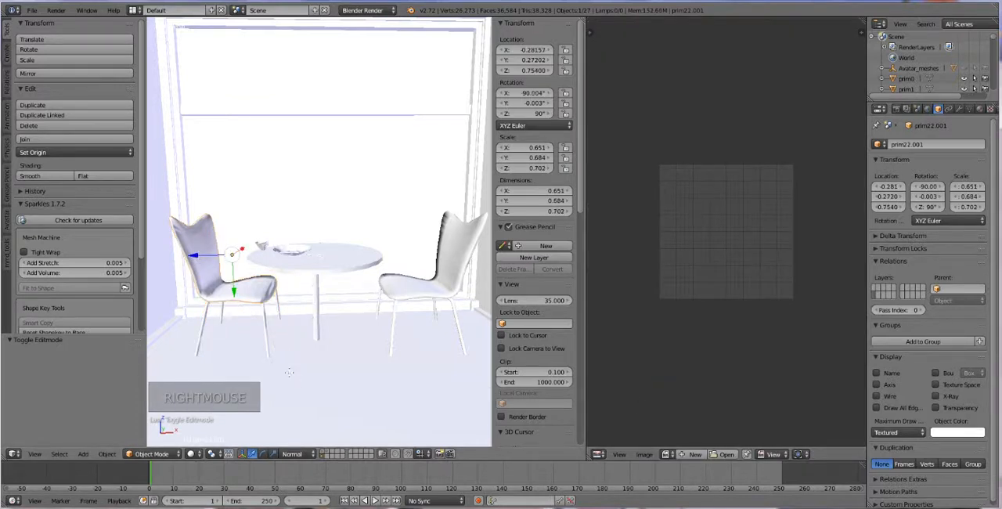
key(Tab)
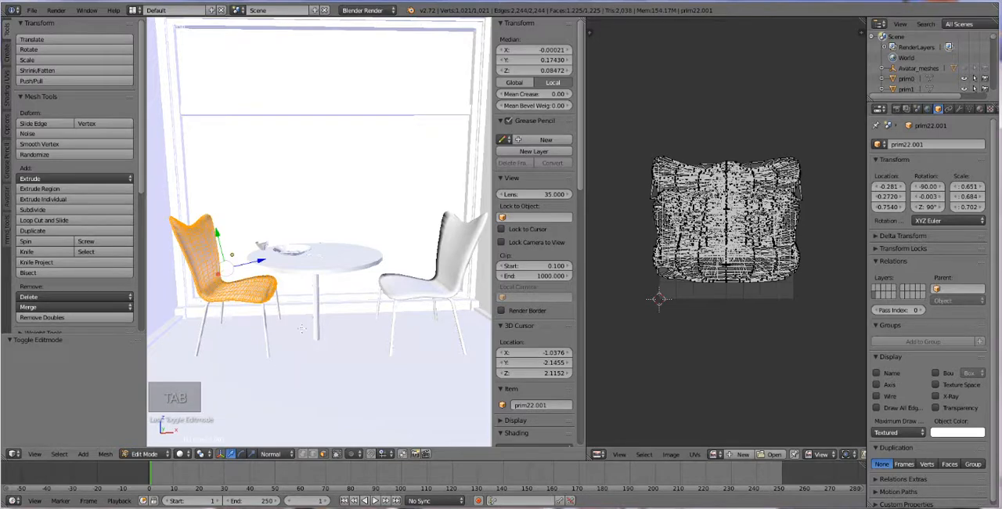
scroll(300, 305, up, 2)
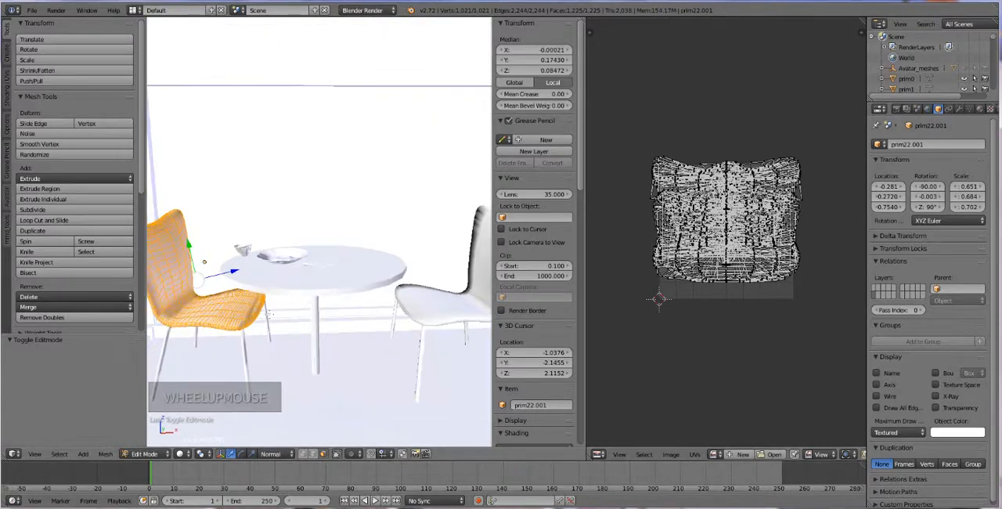
shift+middle_drag(212, 327, 251, 316)
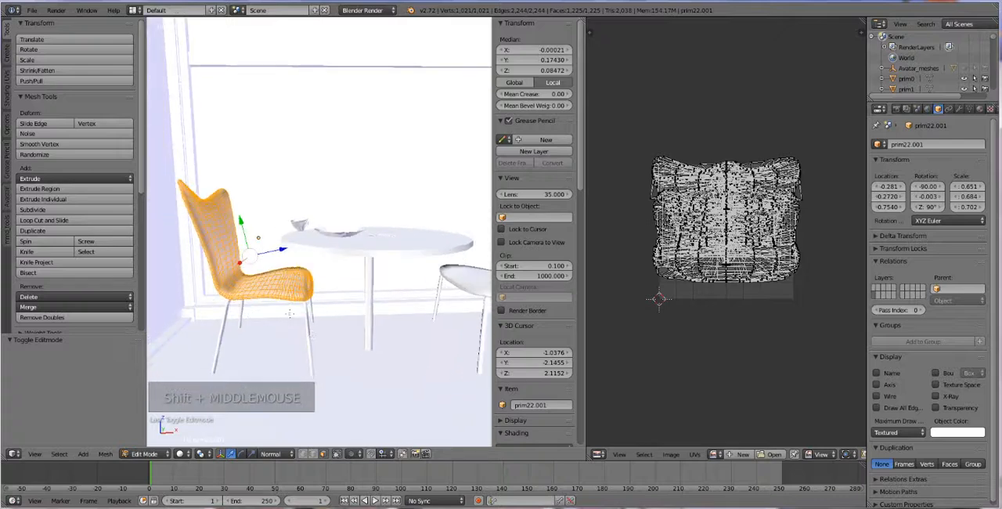
Step: Assign the light wood-grain image whose name starts with 7b92d80f to all faces of the left chair's seat shell
key(a)
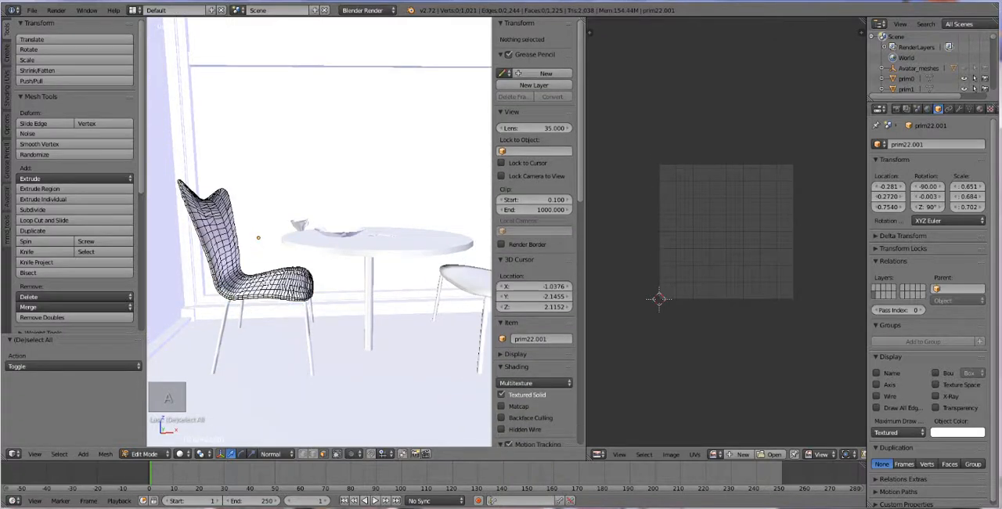
key(l)
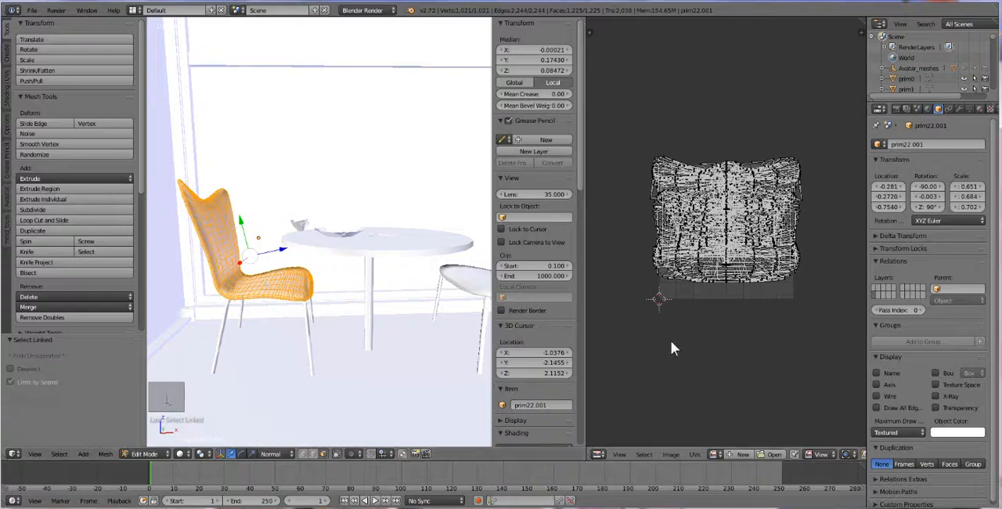
scroll(691, 347, up, 5)
scroll(691, 347, down, 2)
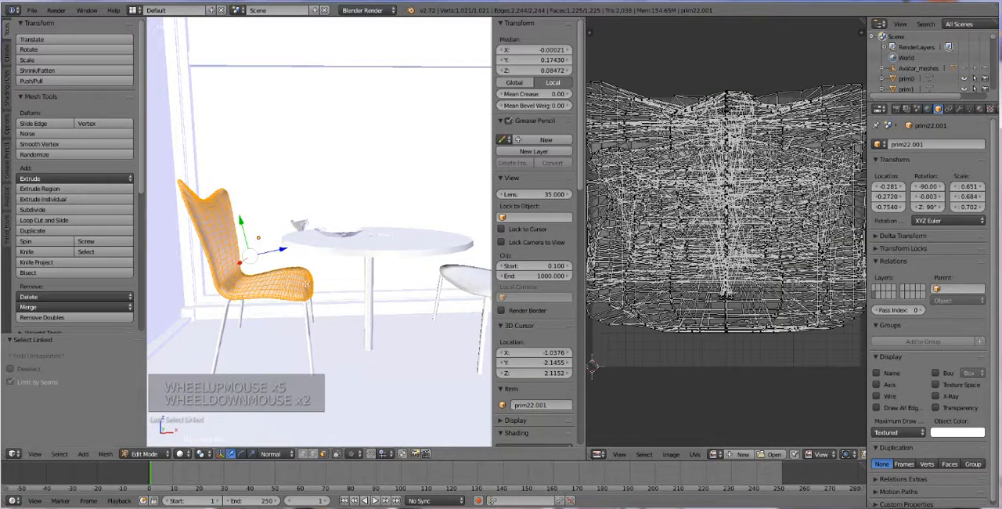
click(714, 454)
scroll(732, 433, down, 5)
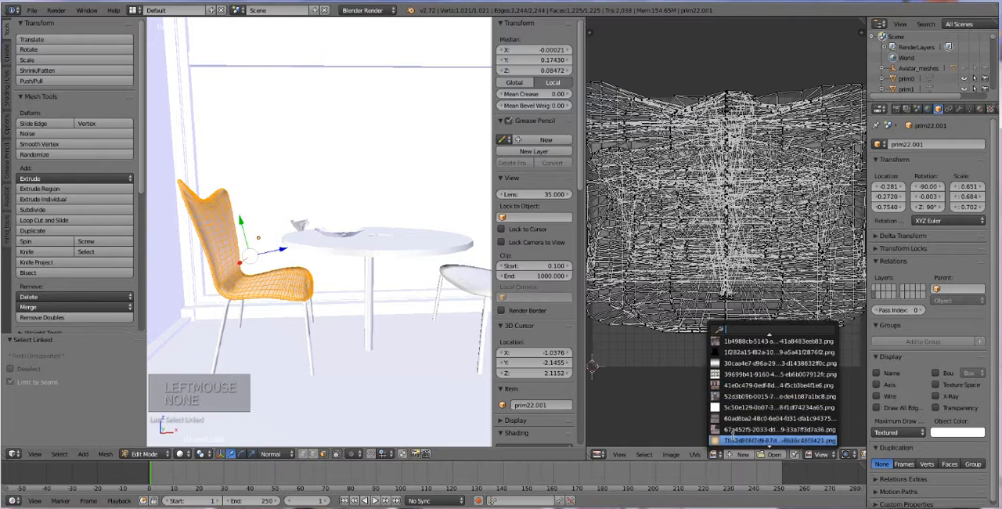
click(735, 440)
key(Tab)
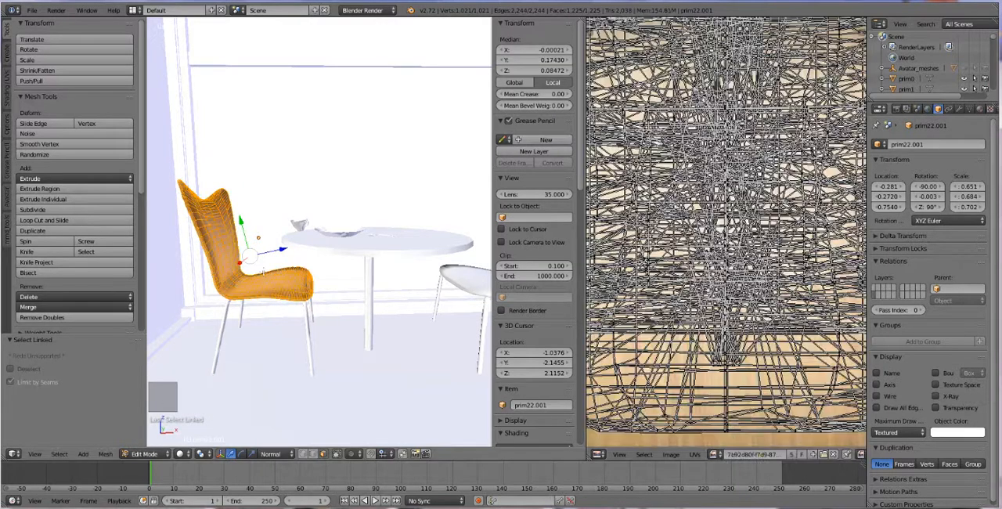
Step: Switch the 3D view's Textured Solid shading off and back on to compare the chair with and without its texture
middle_click(331, 300)
scroll(539, 279, up, 3)
scroll(539, 279, down, 13)
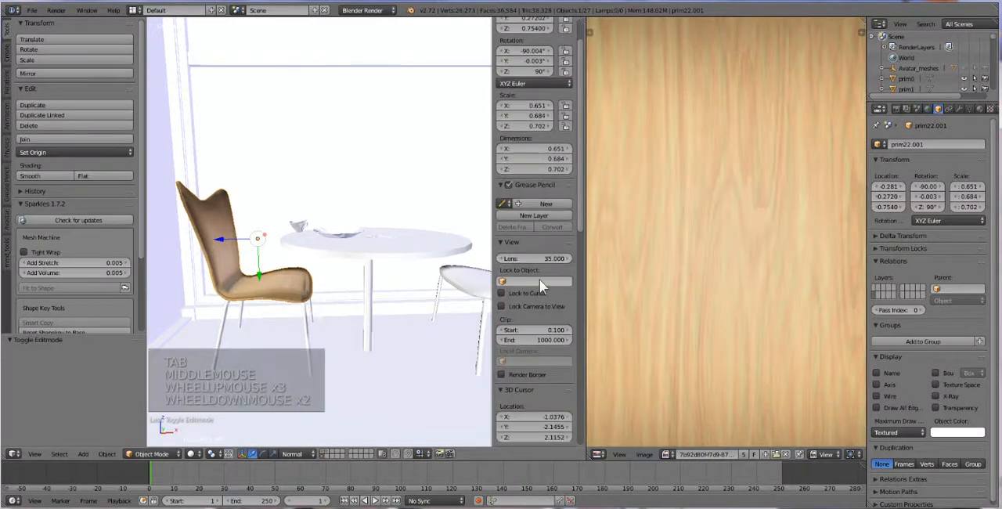
scroll(539, 293, down, 2)
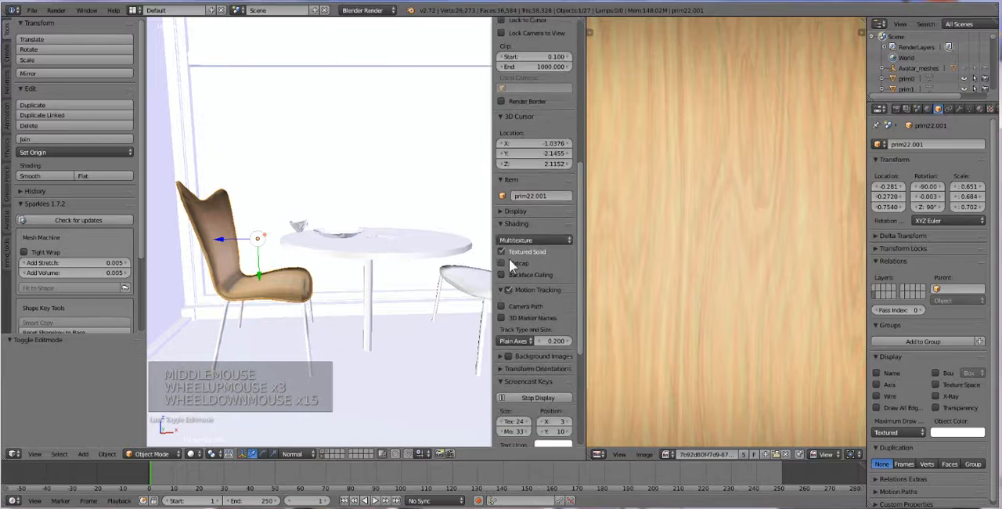
click(529, 252)
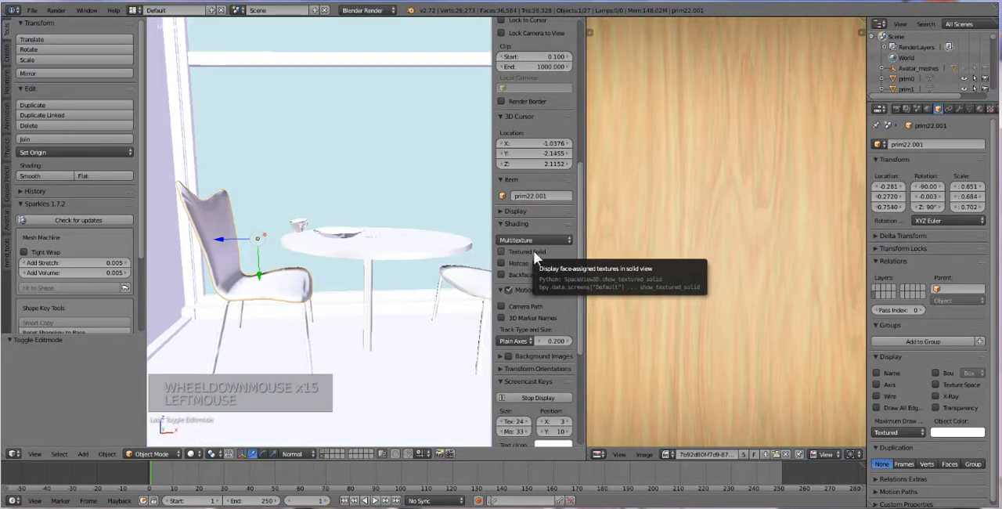
click(523, 254)
Step: Assign the grey gradient image whose name starts with 30caa4e7 to all faces of the left chair's legs
middle_drag(310, 313, 333, 319)
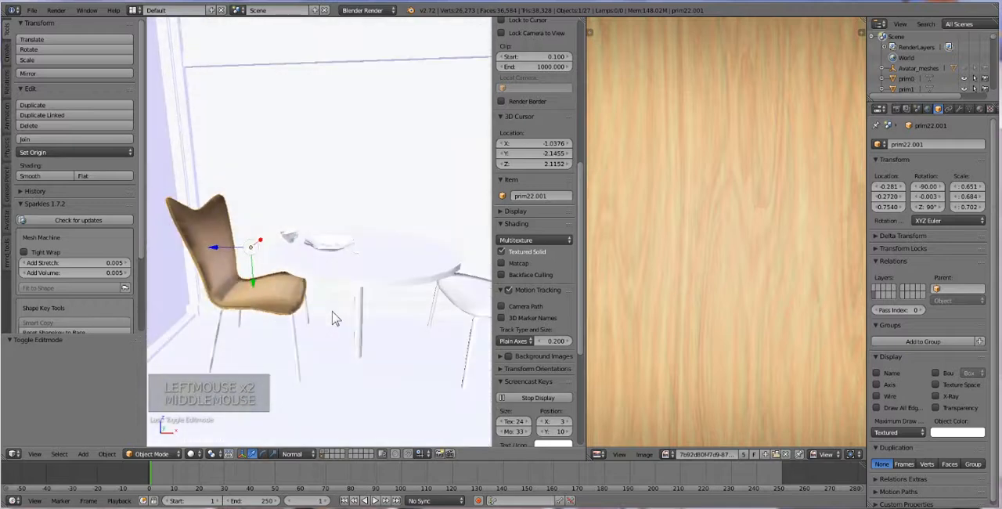
right_click(295, 333)
key(Tab)
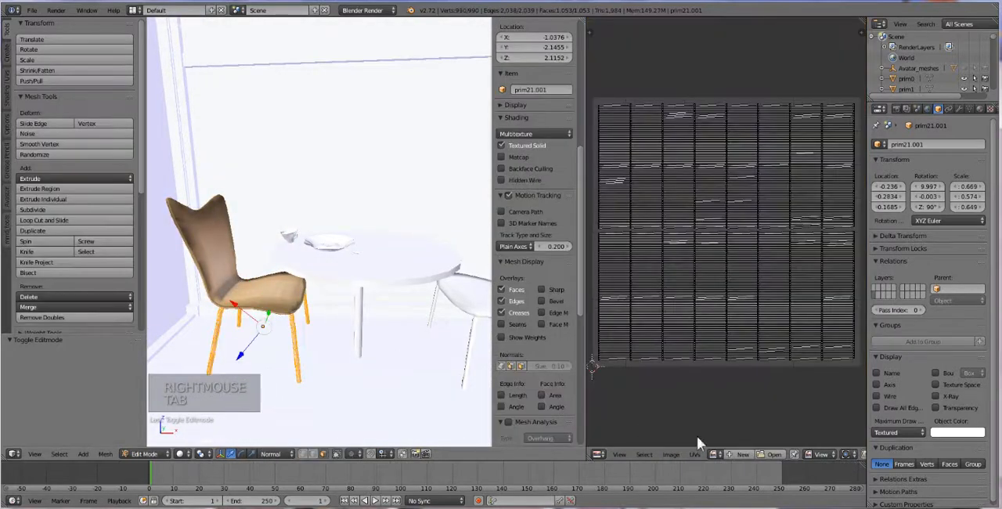
key(a)
key(a)
key(a)
key(a)
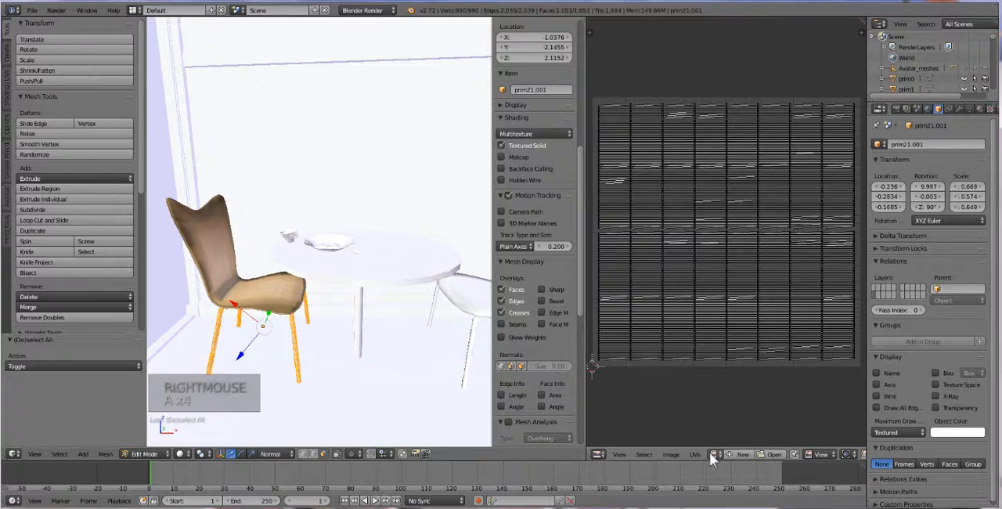
click(715, 454)
click(736, 407)
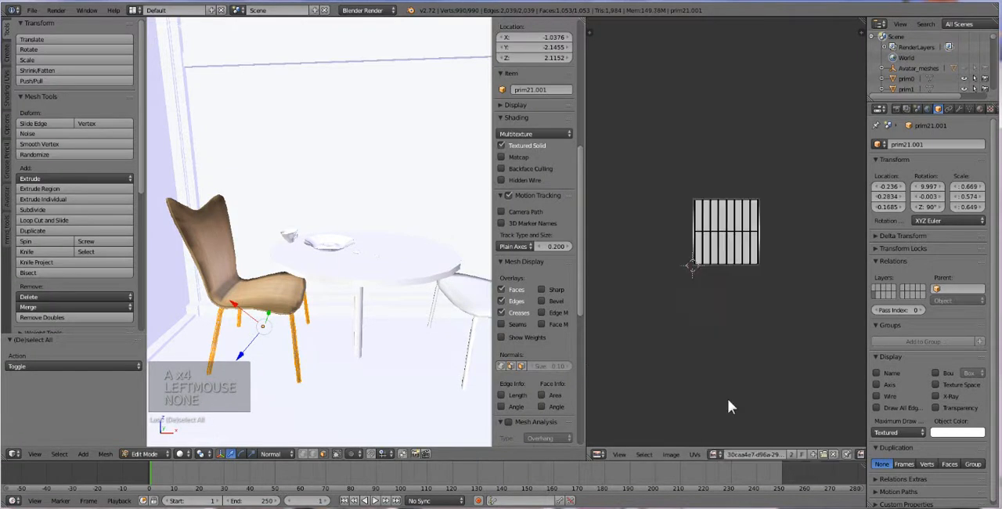
key(Tab)
Step: Assign the grey gradient image starting with 30caa4e7 to all faces of the table's central leg
middle_drag(401, 339, 405, 333)
right_click(366, 307)
key(Tab)
key(a)
key(a)
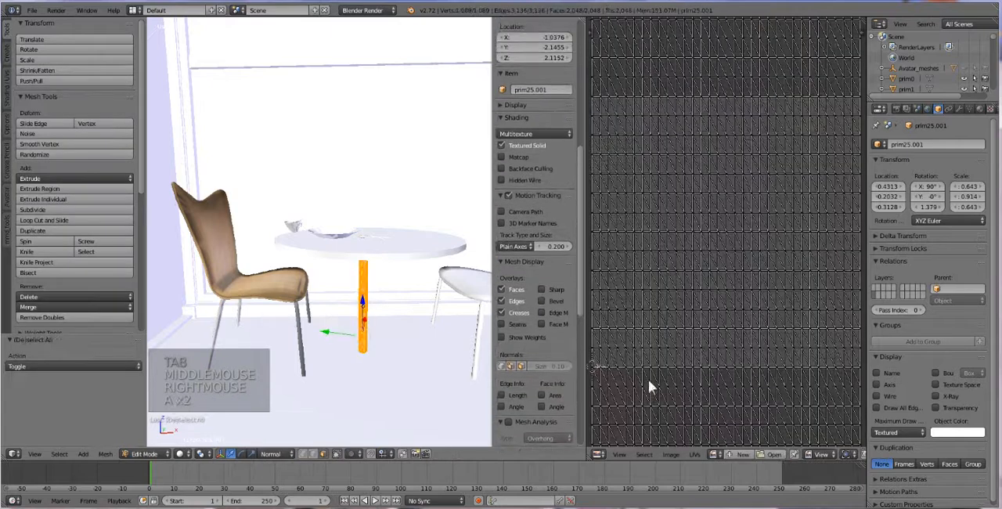
click(713, 454)
click(735, 407)
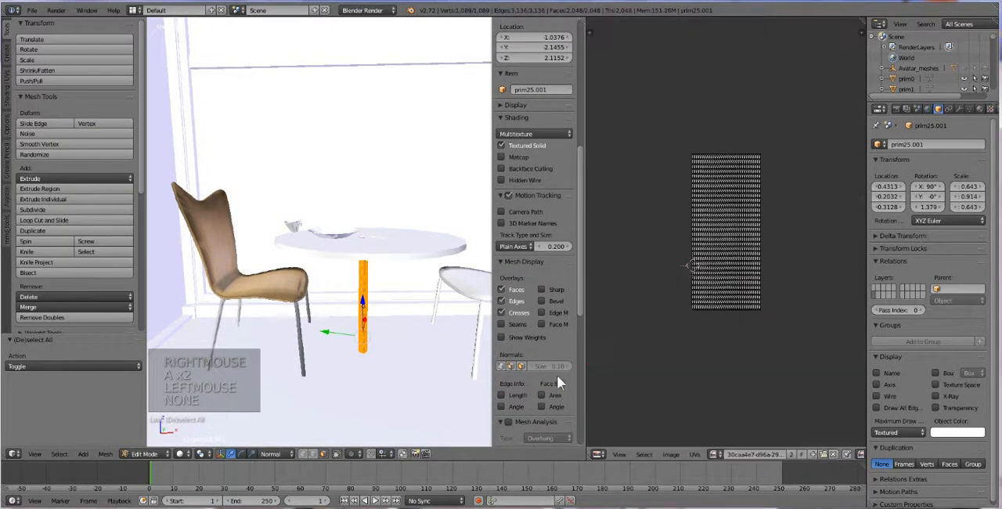
key(Tab)
Step: Assign the light wood-grain image starting with 7b92d80f to all faces of the round table top
right_click(405, 249)
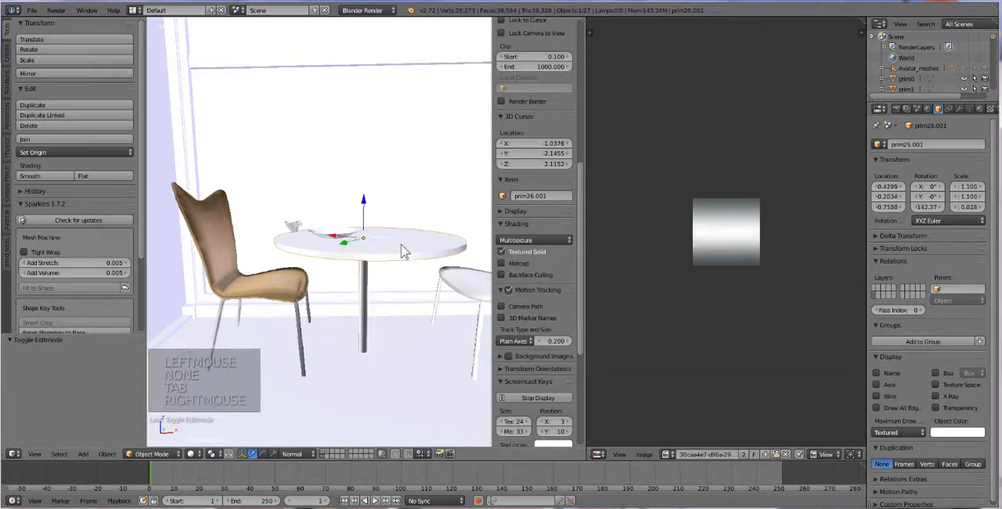
key(Tab)
key(a)
key(a)
click(714, 452)
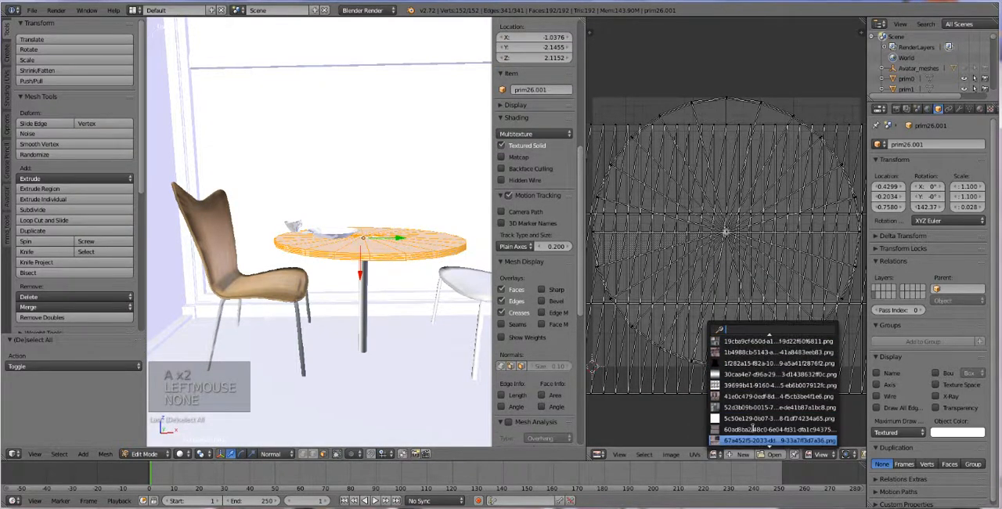
click(755, 406)
key(Tab)
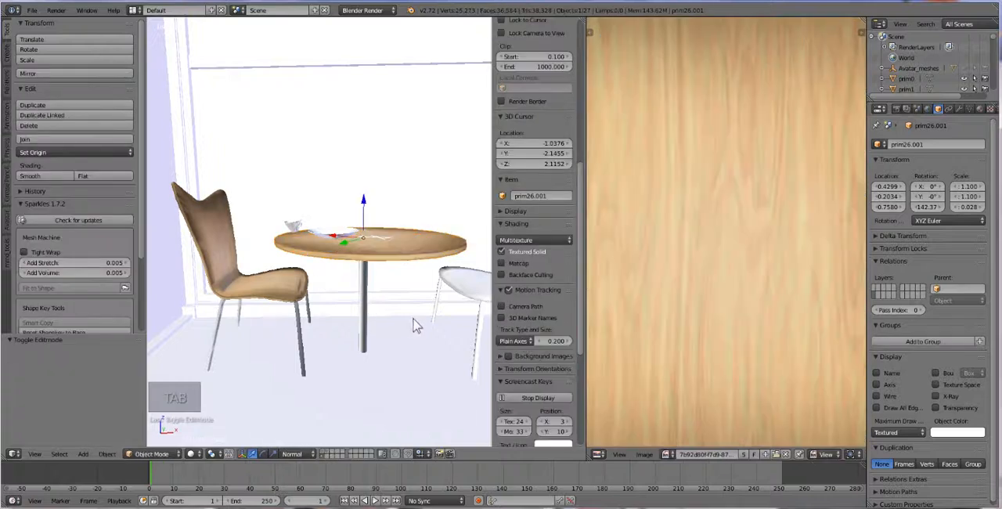
Step: Assign the light wood-grain image starting with 7b92d80f to all faces of the right chair's seat shell
middle_drag(414, 317, 433, 316)
right_click(453, 308)
key(Tab)
key(a)
key(a)
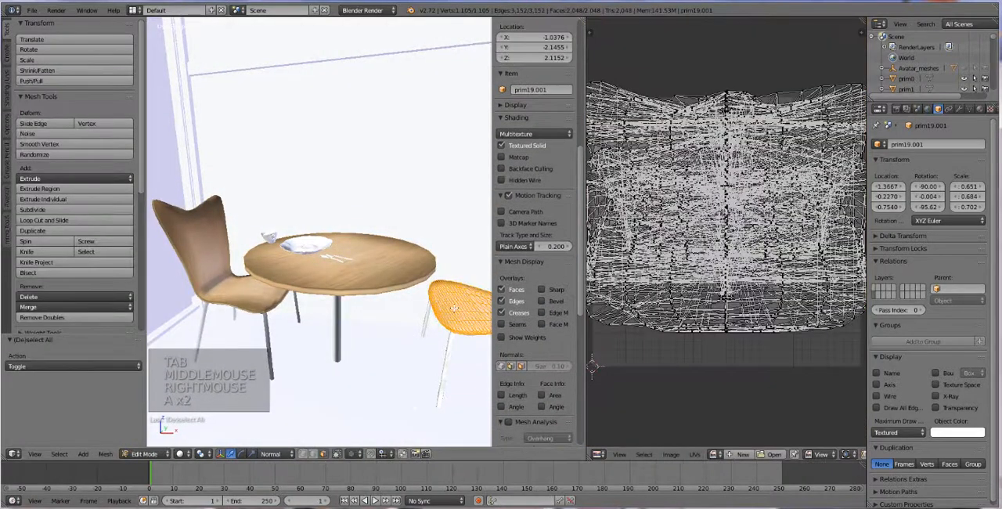
click(712, 453)
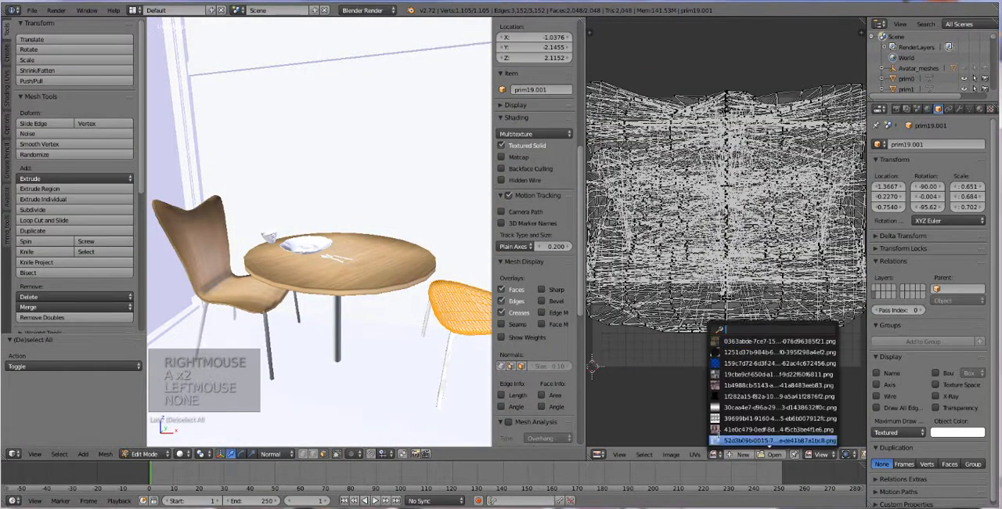
scroll(732, 423, down, 3)
click(740, 435)
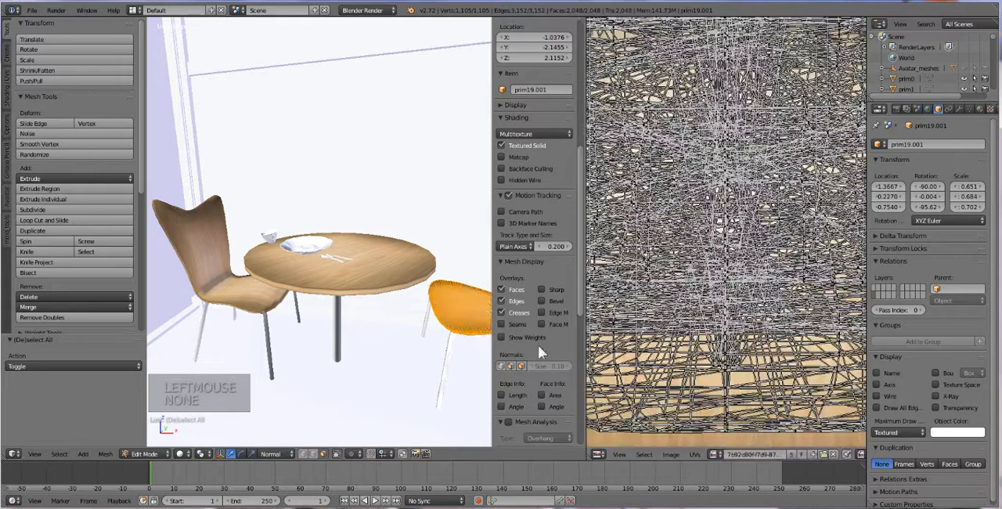
key(Tab)
middle_drag(363, 308, 374, 309)
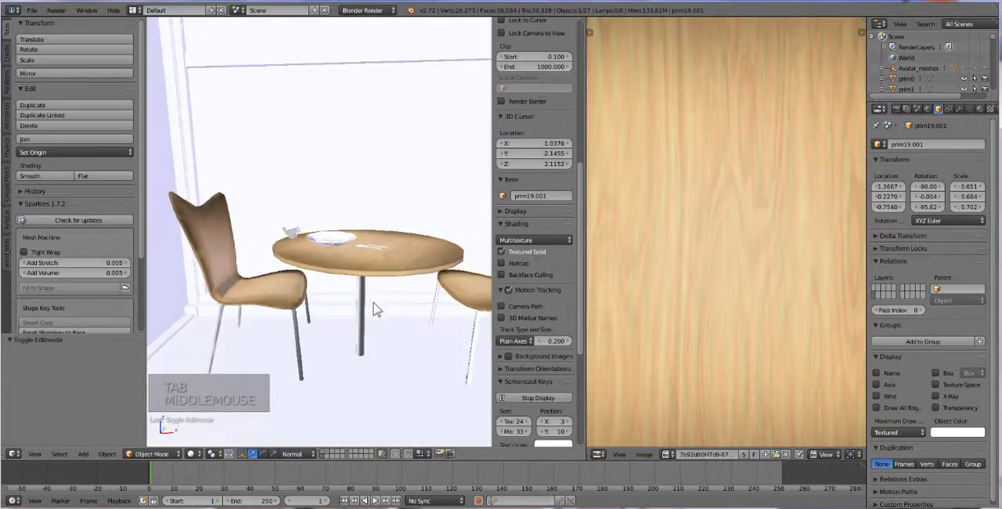
scroll(399, 342, down, 2)
middle_click(399, 342)
middle_click(399, 342)
middle_click(399, 342)
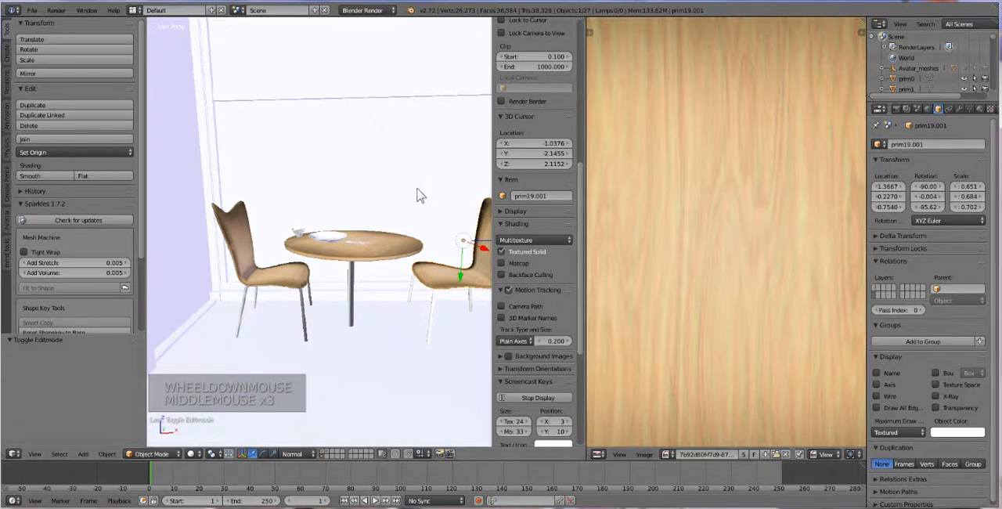
shift+middle_drag(431, 208, 388, 200)
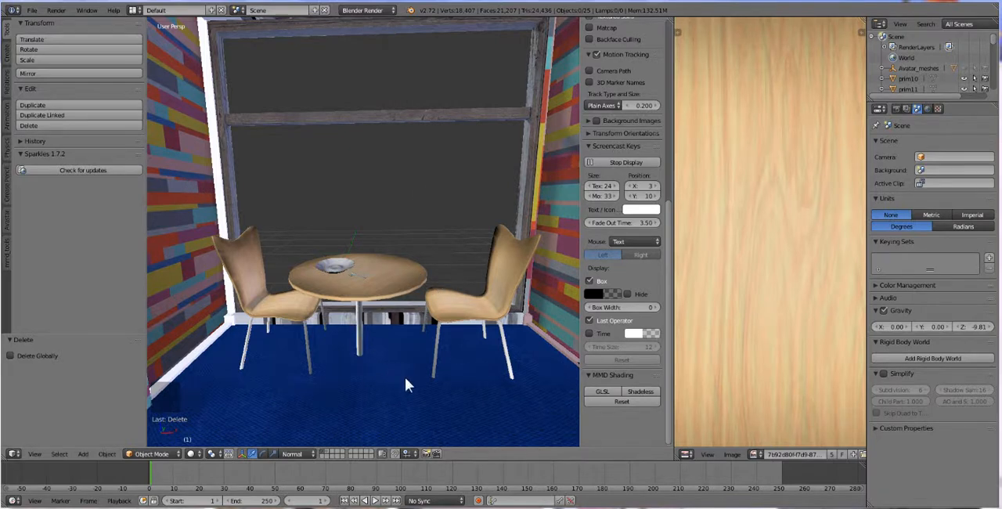
Step: Switch the 3D view to an empty layer and place the 3D cursor near the grid's origin
click(329, 453)
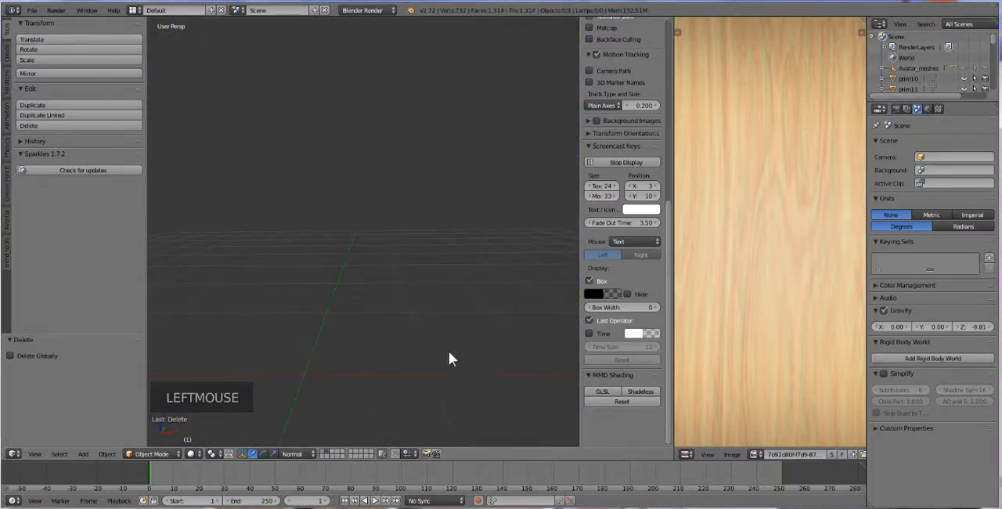
click(31, 10)
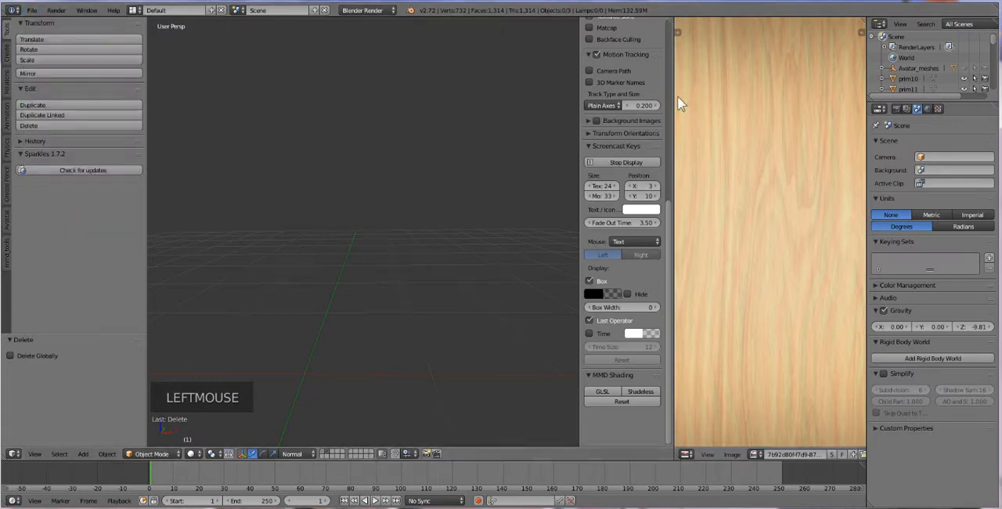
click(308, 371)
Step: Import the file my shape.xml as an Avastar shape
click(32, 10)
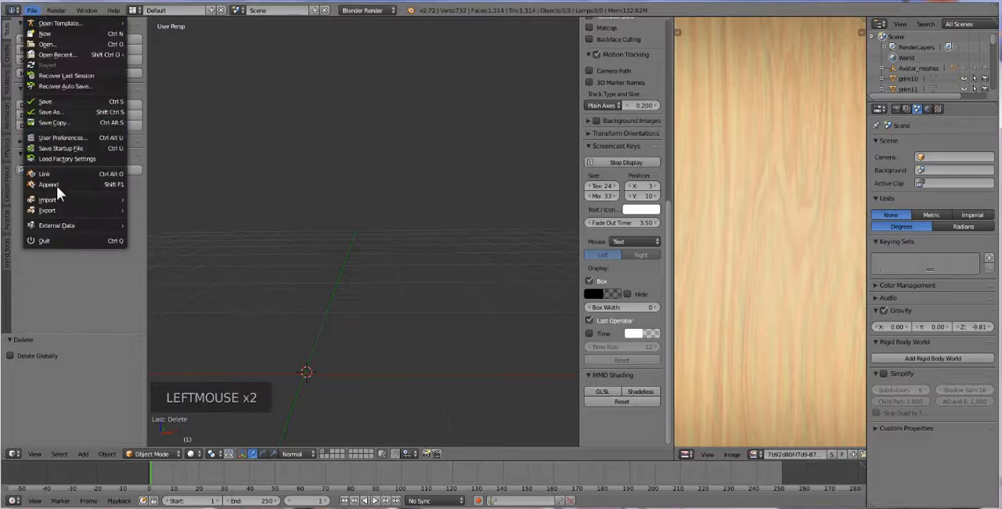
mouse_move(58, 200)
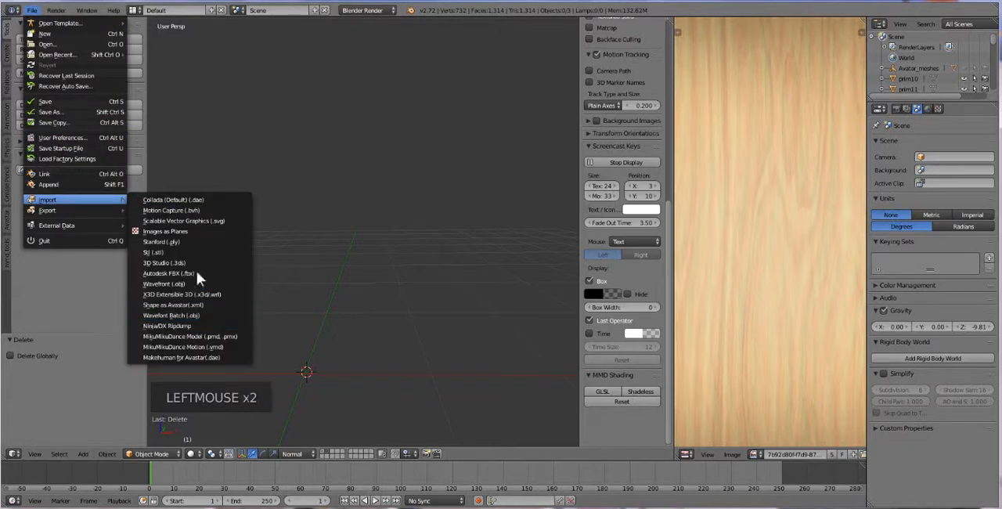
click(202, 304)
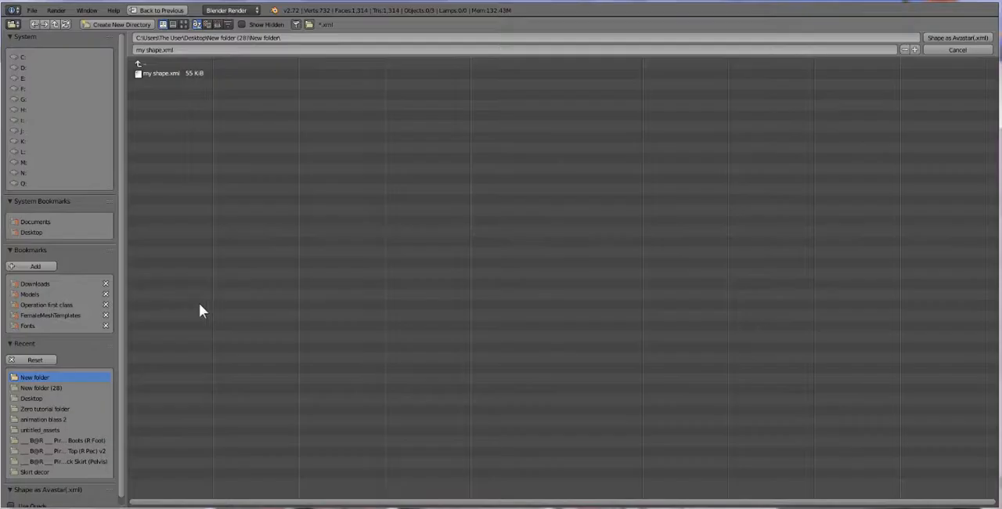
double_click(152, 73)
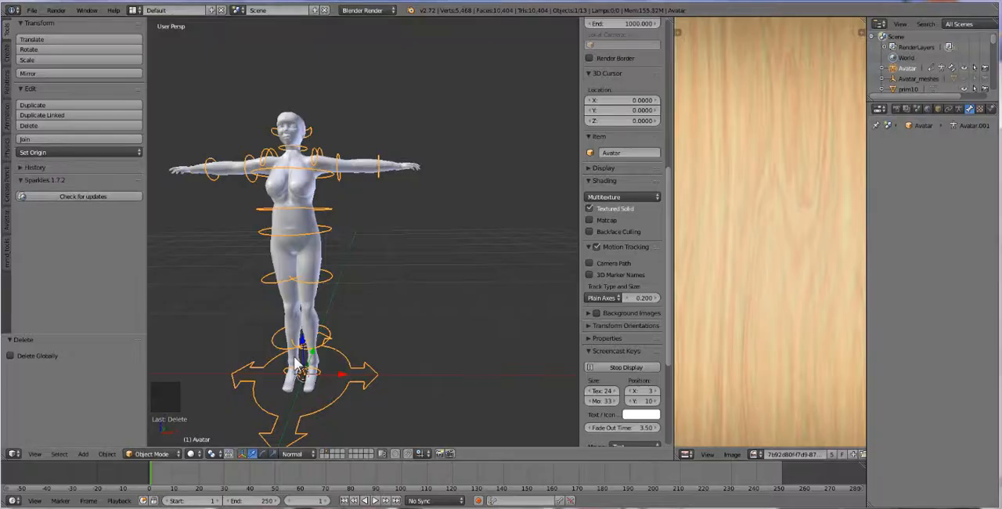
Step: Examine the full UV layout of the avatar's upper body mesh in Edit Mode, then return to Object Mode
middle_drag(283, 290, 353, 324)
scroll(324, 309, up, 1)
scroll(353, 325, up, 1)
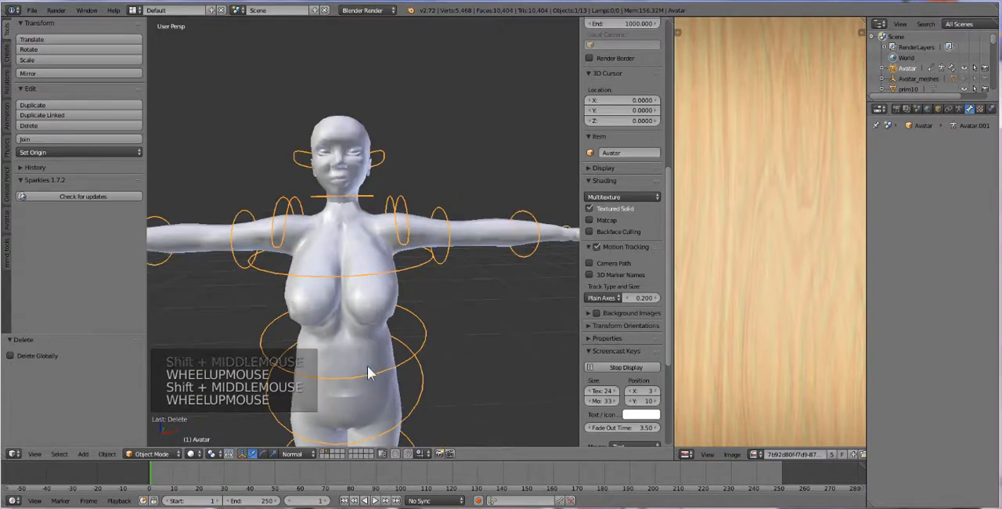
shift+middle_drag(373, 373, 372, 309)
right_click(379, 261)
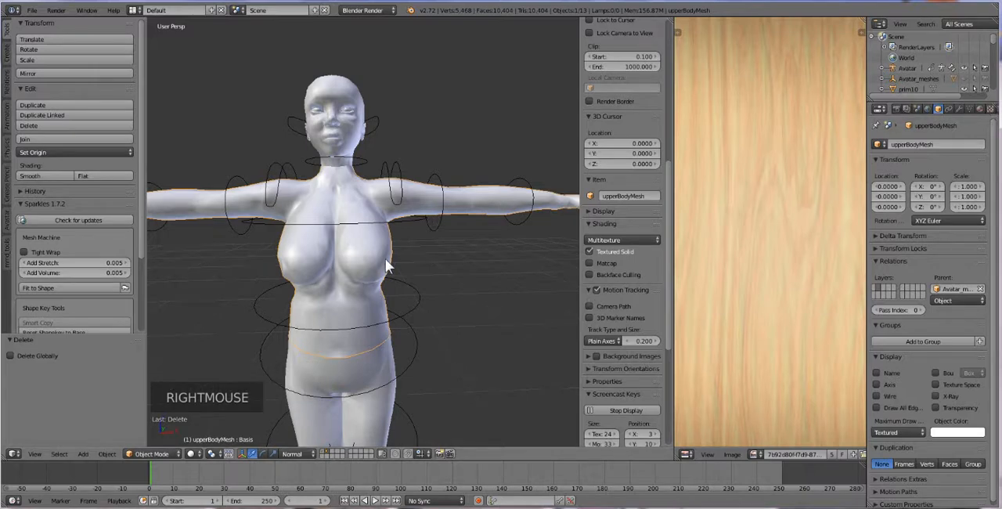
key(Tab)
key(a)
key(a)
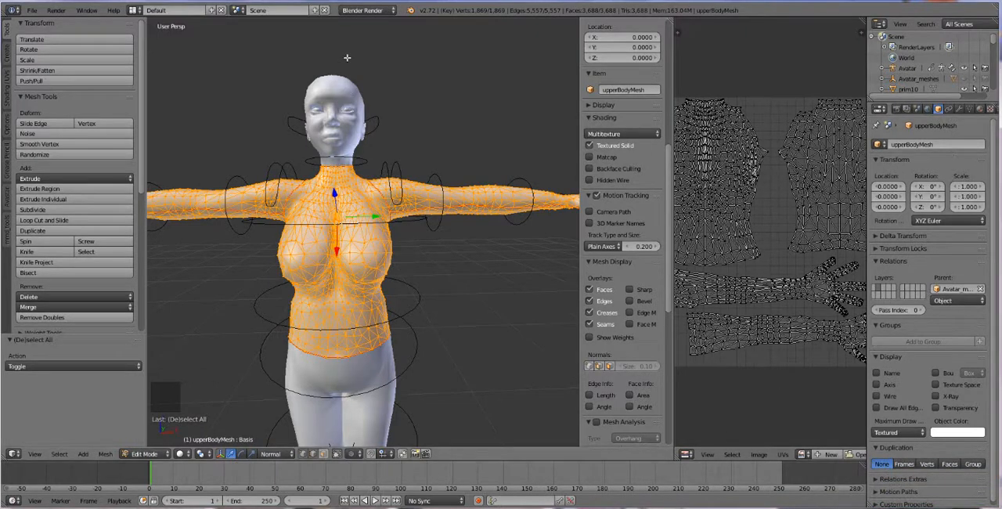
key(Tab)
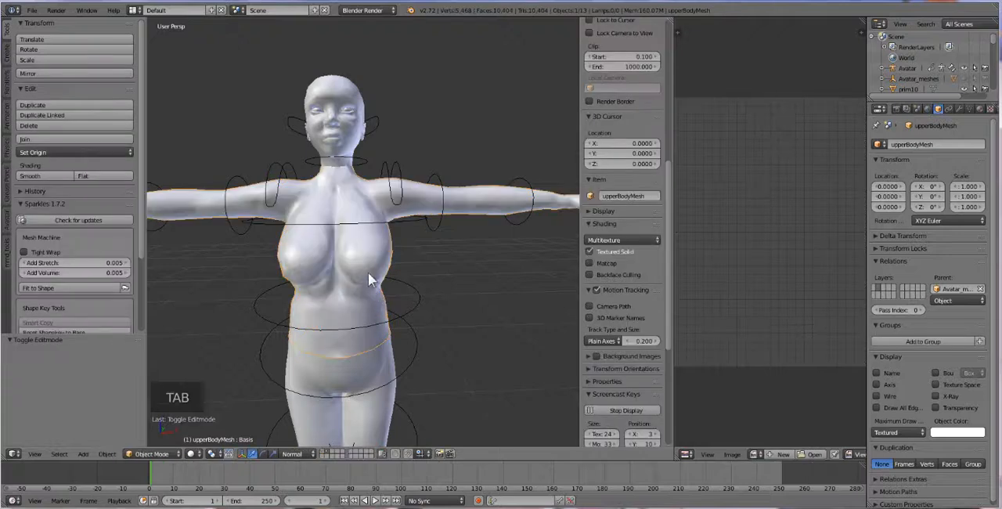
Step: Select the avatar's lower body mesh in Object Mode
right_click(376, 249)
right_click(336, 83)
right_click(376, 293)
right_click(400, 350)
middle_drag(356, 342, 354, 335)
scroll(360, 328, down, 3)
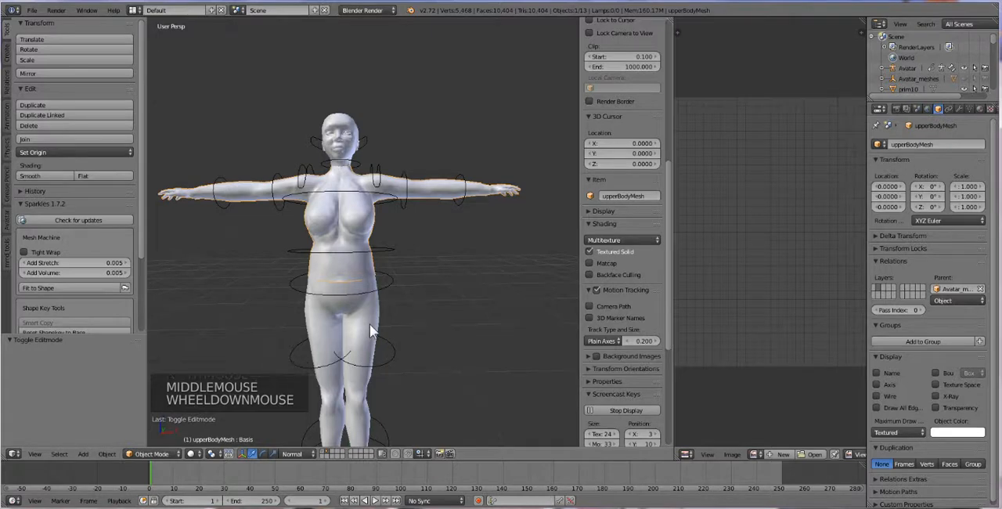
right_click(373, 329)
right_click(375, 327)
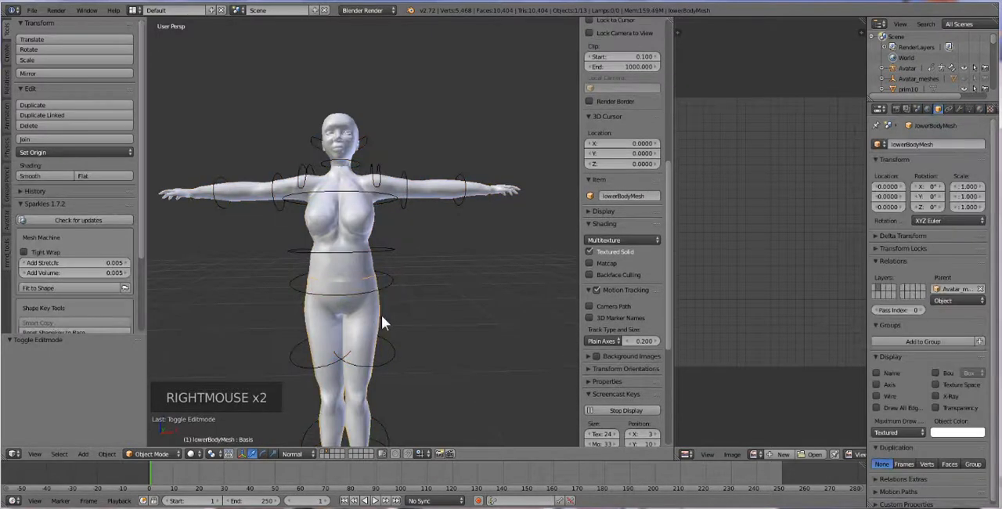
Step: Remove the shared material slot from the lower body mesh and give it a new material
click(979, 109)
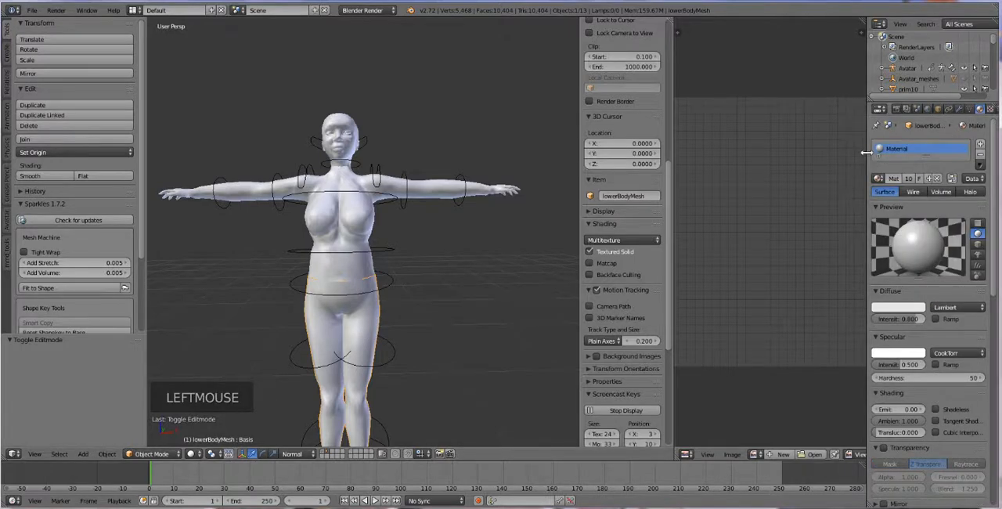
drag(865, 152, 827, 152)
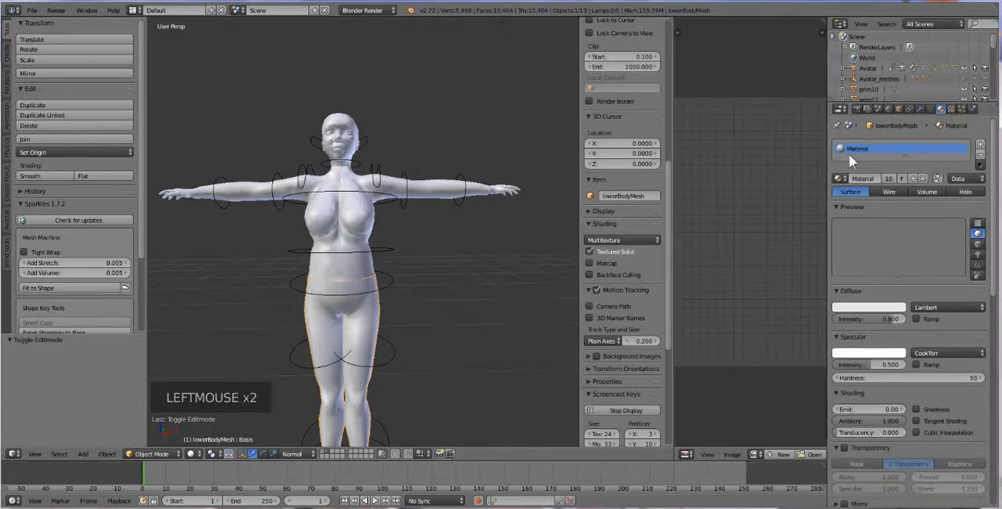
click(979, 157)
click(905, 176)
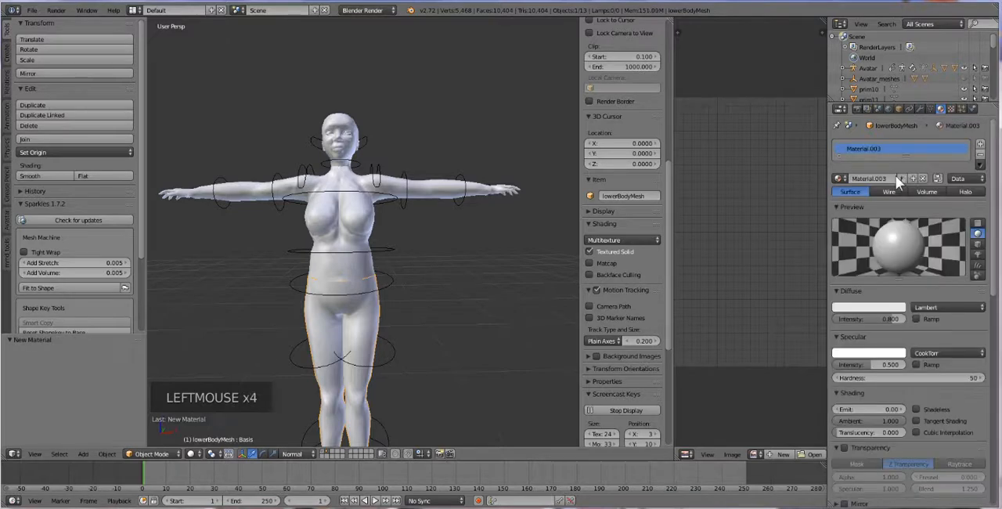
Step: Select all of the lower body mesh's geometry in Edit Mode and widen the UV editor to fit its layout
key(Tab)
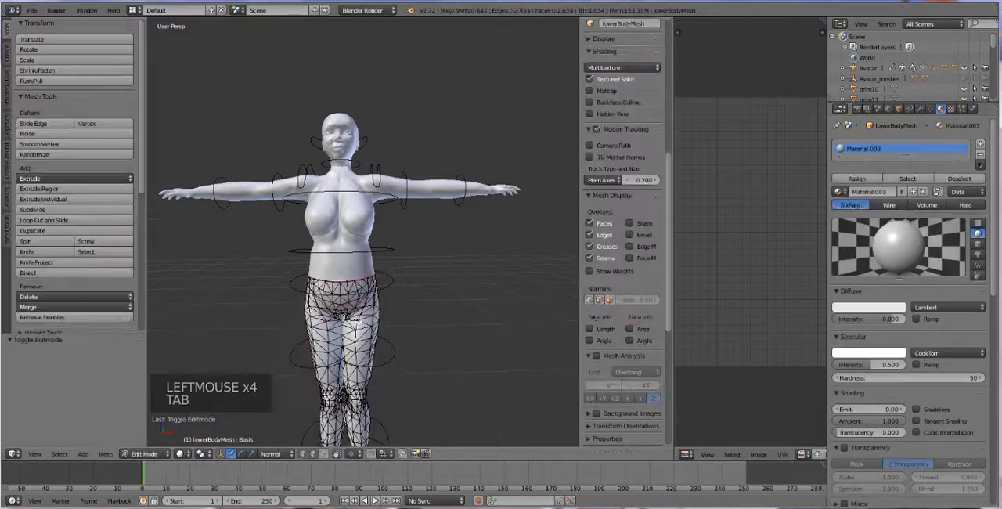
key(a)
key(a)
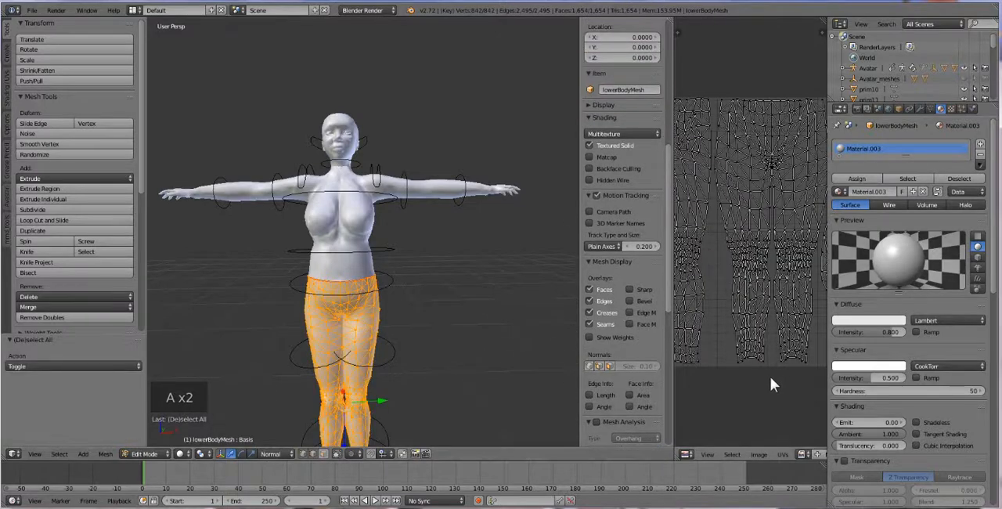
scroll(701, 354, down, 1)
drag(672, 356, 603, 356)
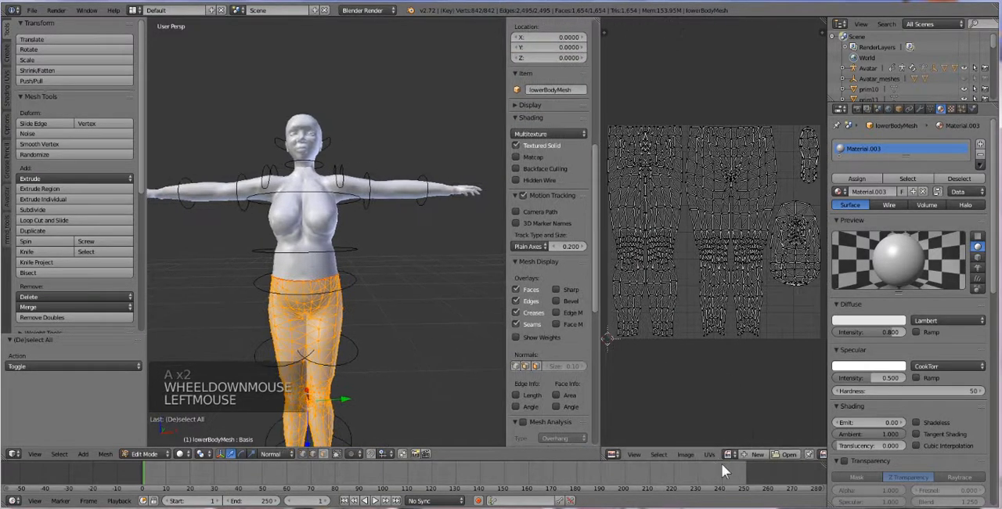
Step: Load my chainmail bottom.png from New folder onto the lower body's UVs, browsing by thumbnails, and return to Object Mode
click(782, 453)
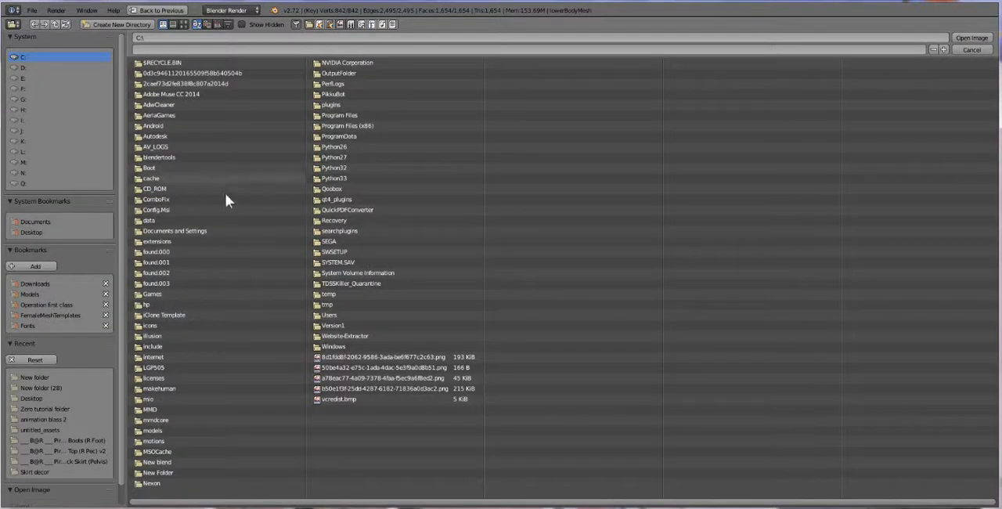
click(31, 377)
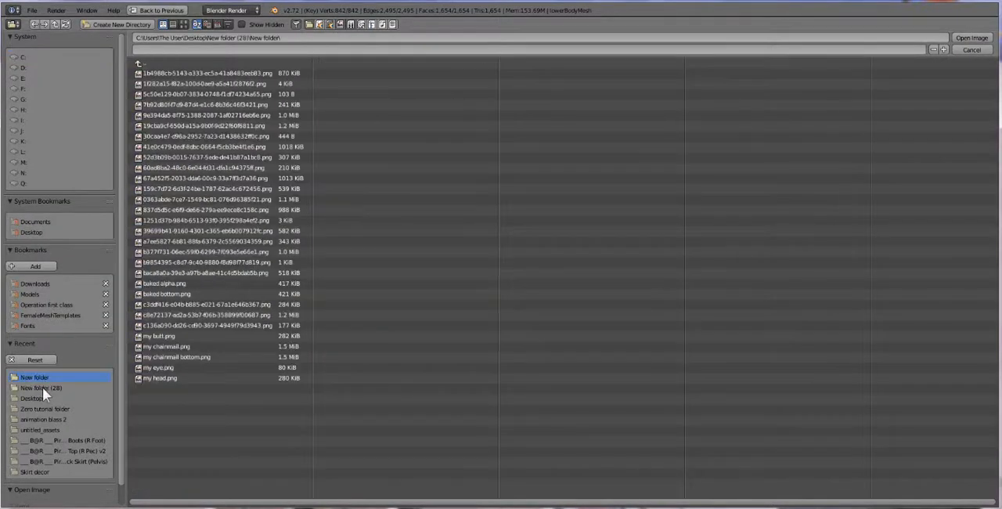
click(42, 387)
click(160, 73)
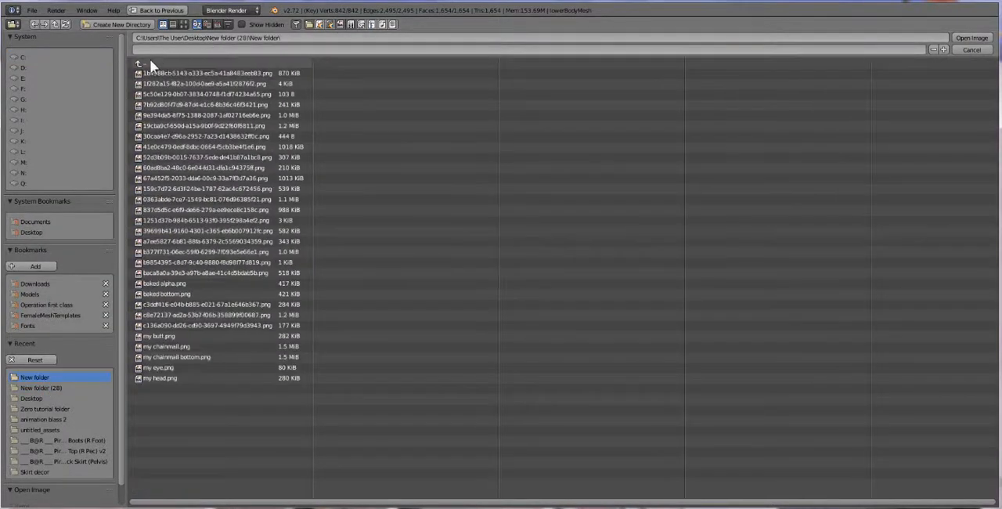
click(183, 24)
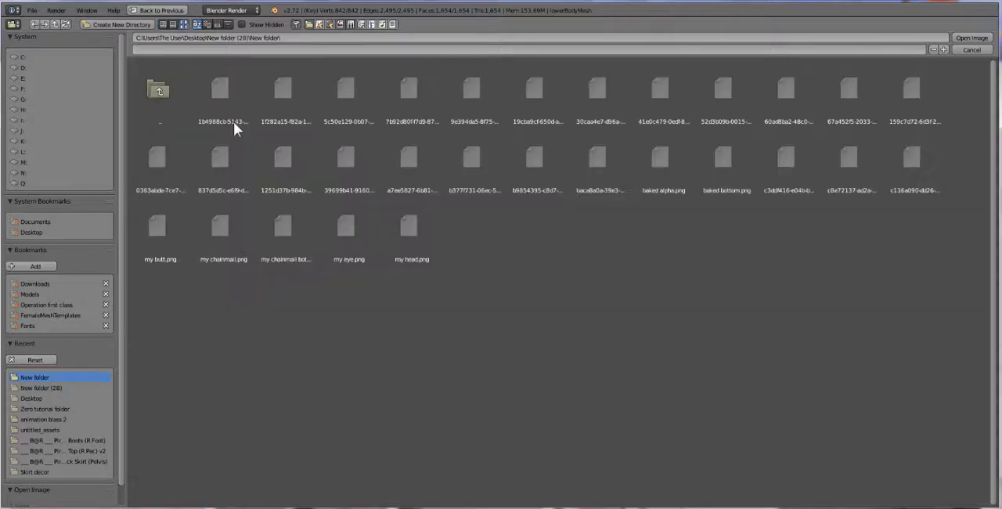
click(303, 229)
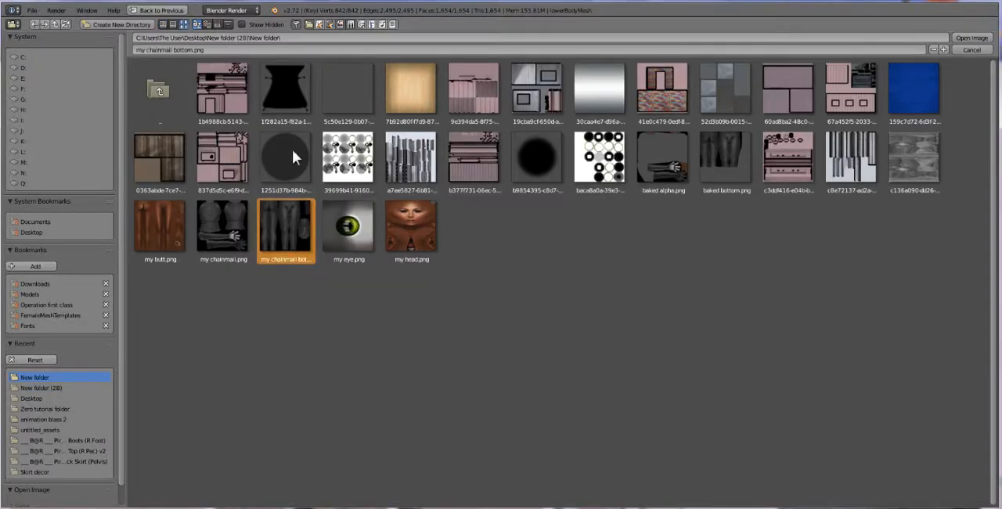
click(283, 37)
key(ctrl+c)
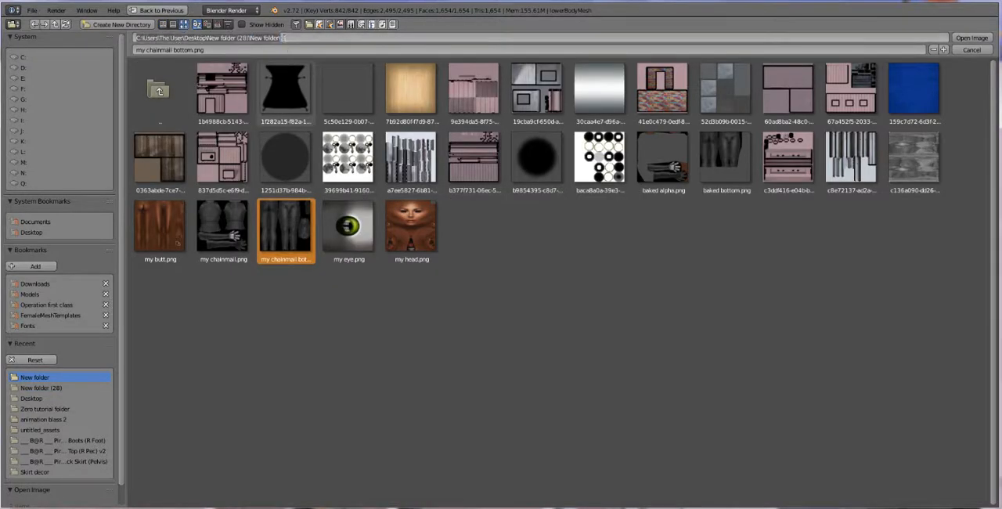
key(Return)
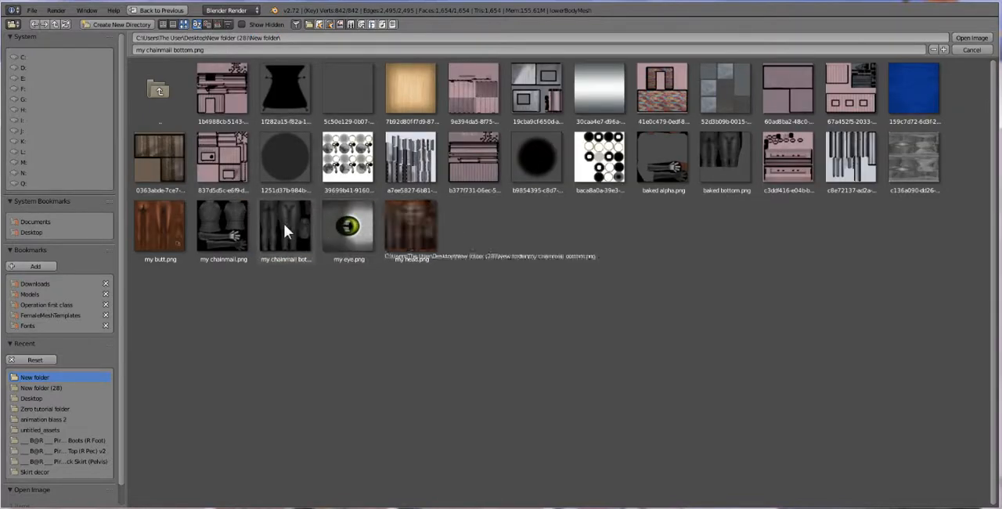
double_click(283, 223)
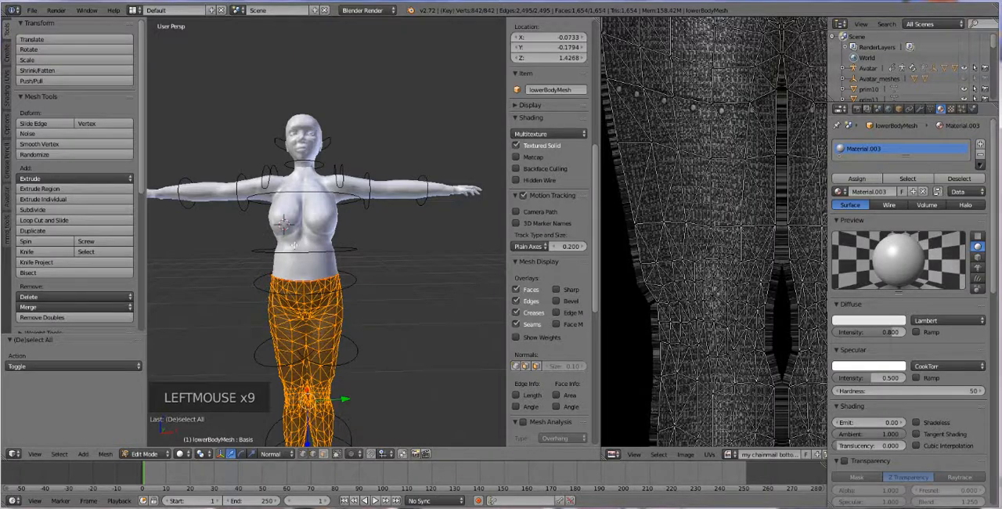
key(Tab)
Step: Select all of the upper body mesh's geometry, then replace its shared material with a new one in Object Mode
right_click(331, 226)
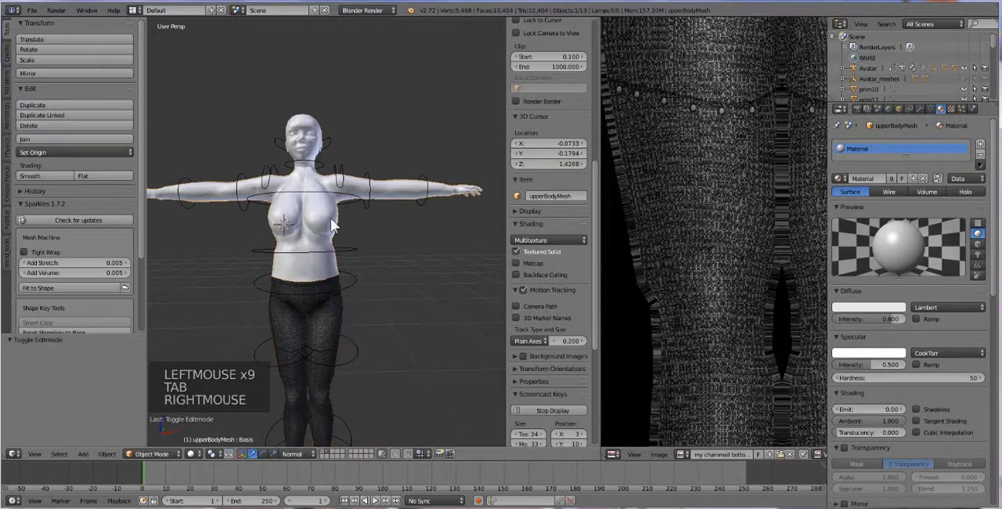
key(a)
key(a)
key(a)
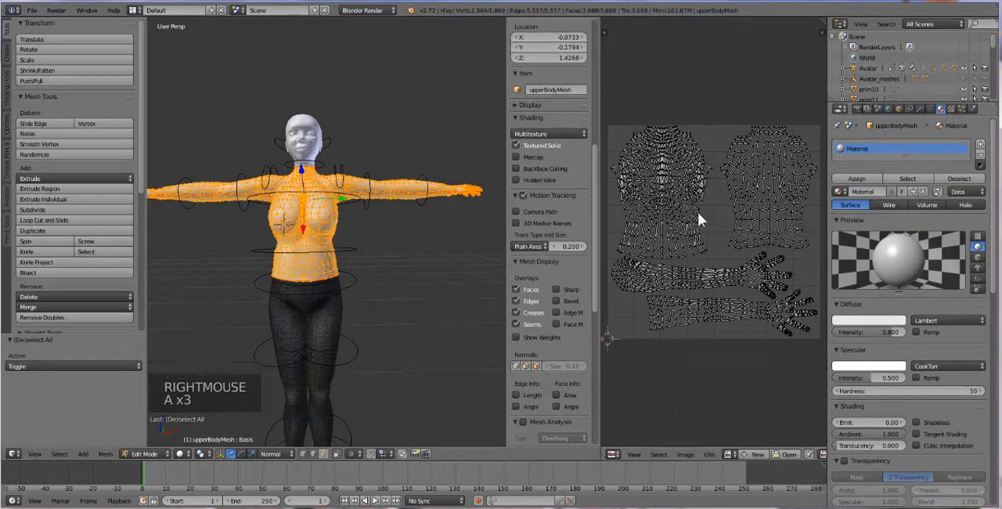
key(Tab)
click(979, 154)
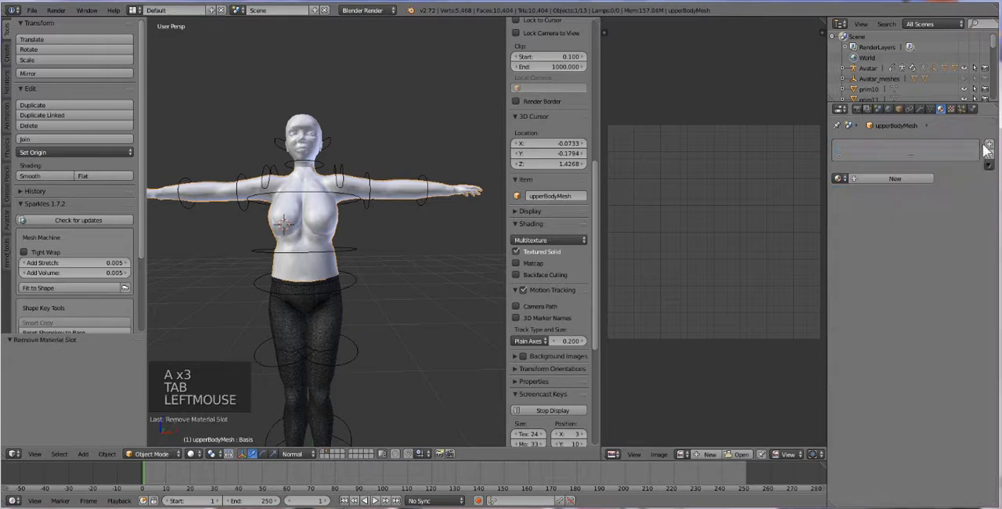
click(897, 177)
click(897, 177)
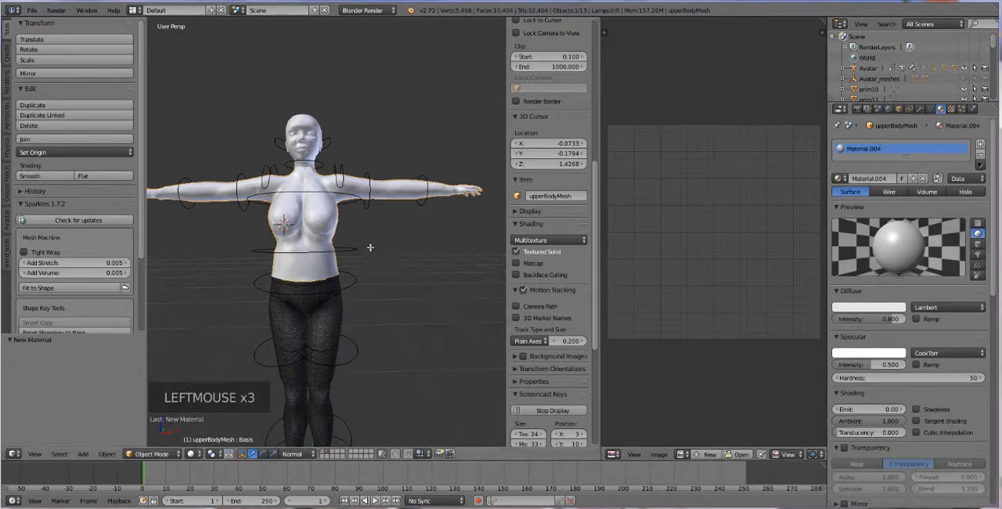
Step: Load baked alpha.png from New folder onto the upper body mesh's UVs and return to Object Mode
key(Tab)
click(785, 454)
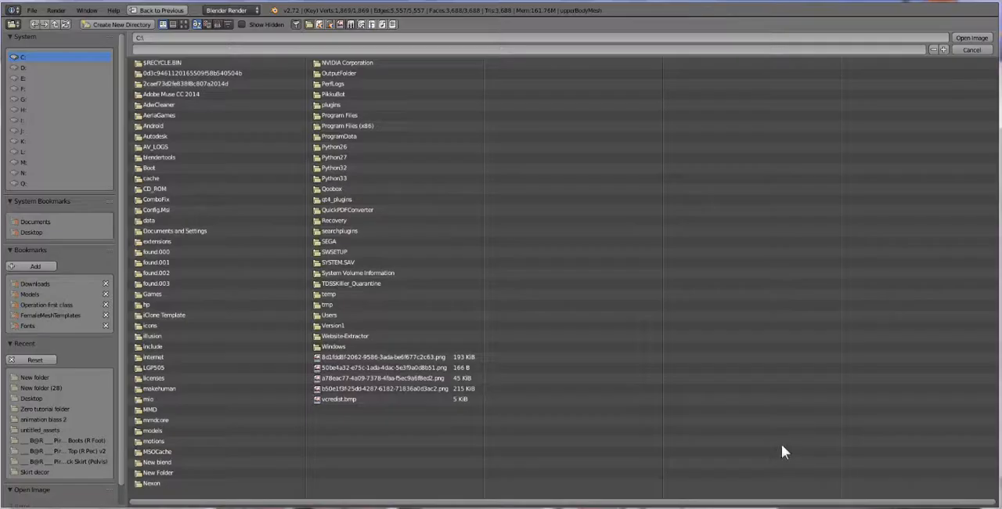
click(47, 378)
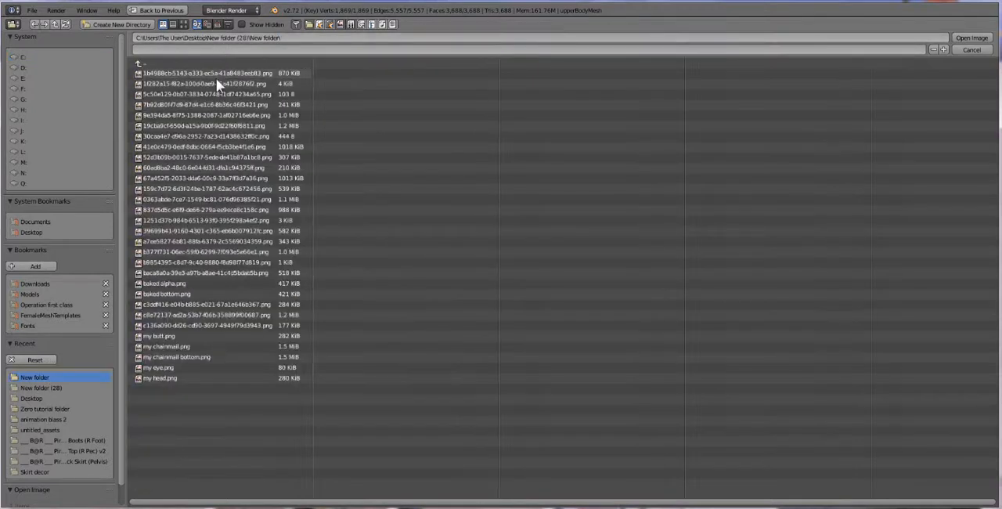
double_click(184, 282)
key(Tab)
Step: Select all of the head mesh's geometry, then replace its shared material with a new one in Object Mode
middle_drag(331, 224, 329, 241)
scroll(331, 219, up, 3)
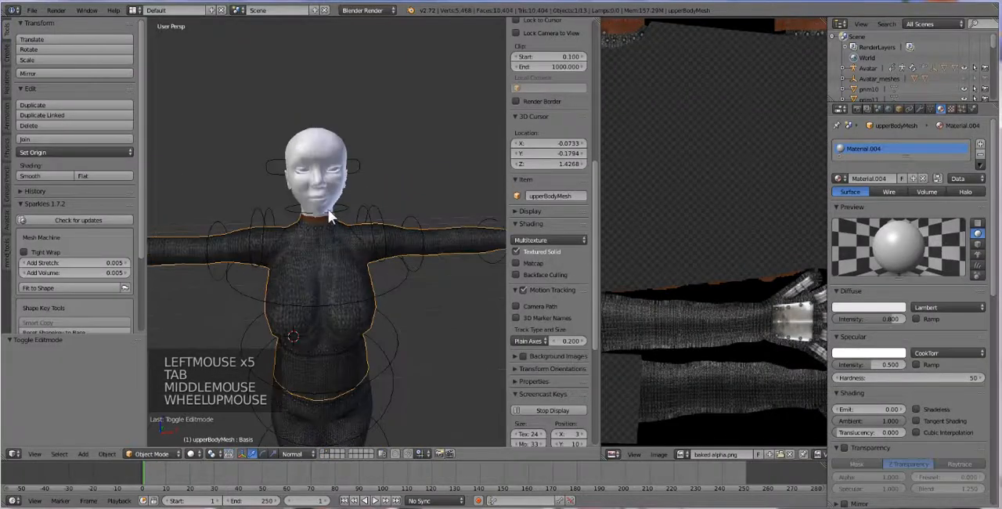
right_click(322, 145)
key(Tab)
key(a)
key(a)
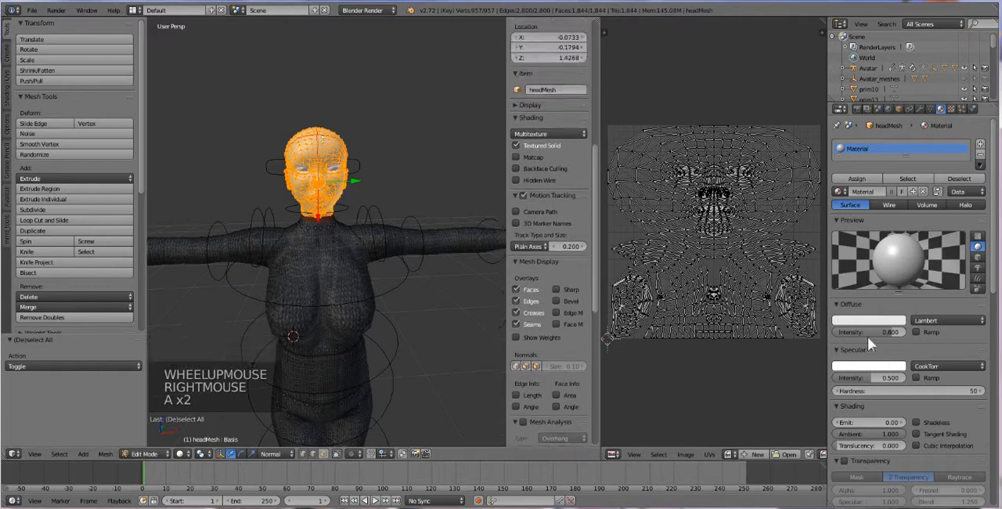
key(Tab)
click(979, 155)
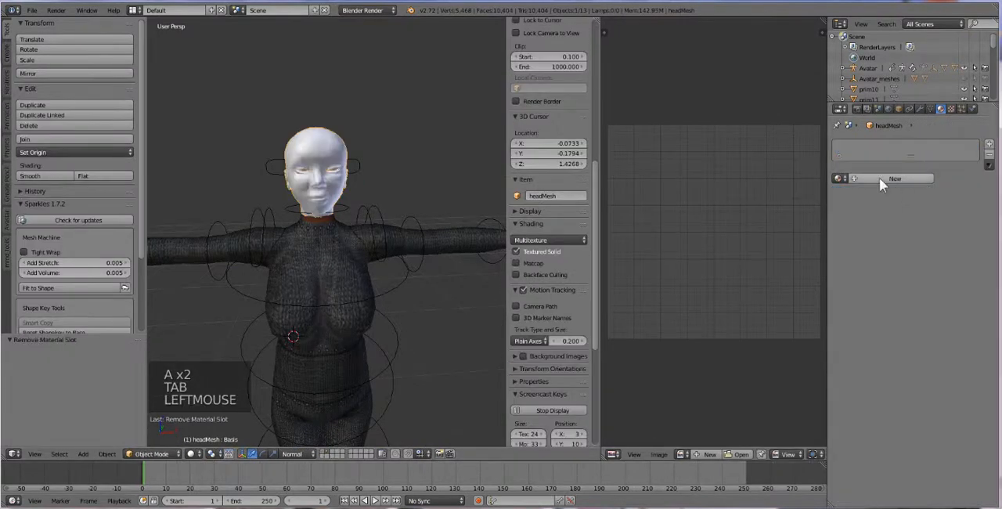
click(879, 178)
Step: Load my head.png from New folder onto the head mesh's UVs and return to Object Mode
key(Tab)
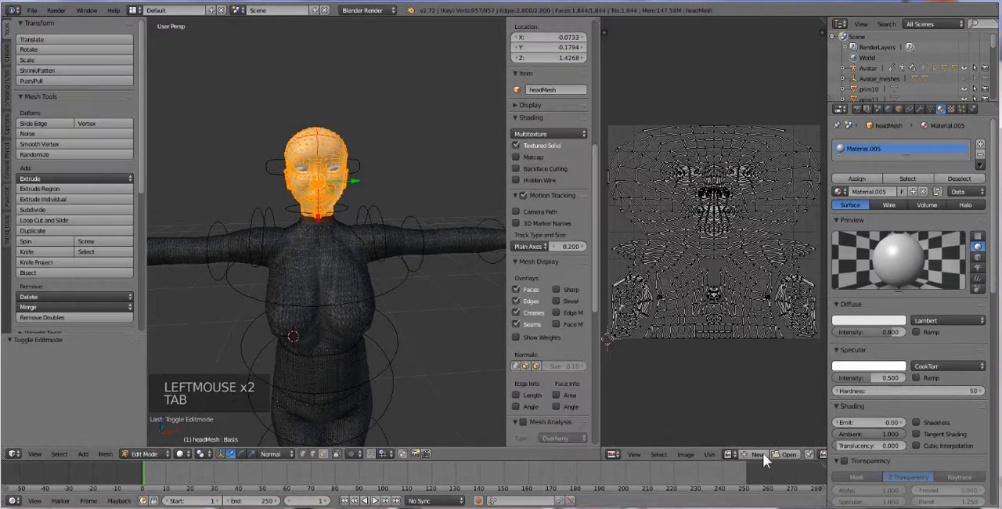
click(787, 454)
click(188, 39)
key(ctrl+v)
key(Return)
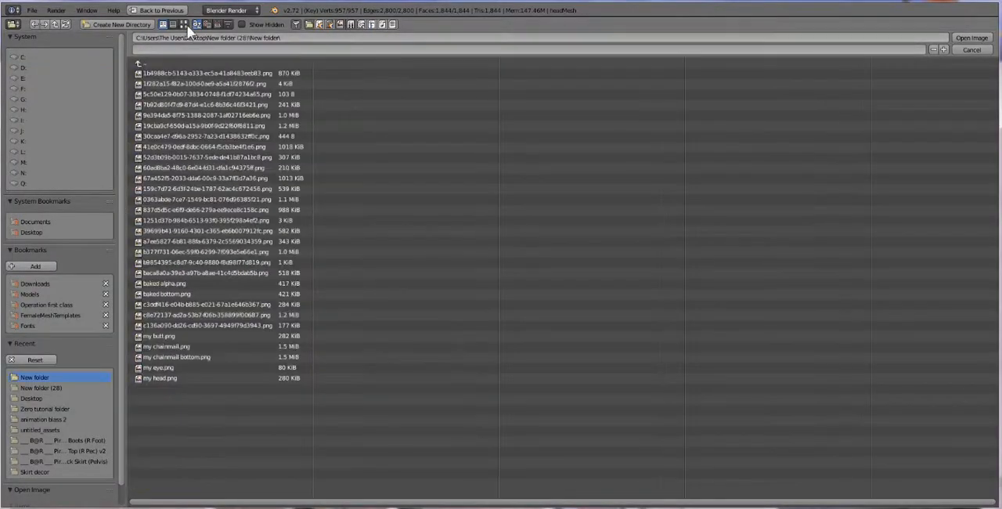
click(183, 24)
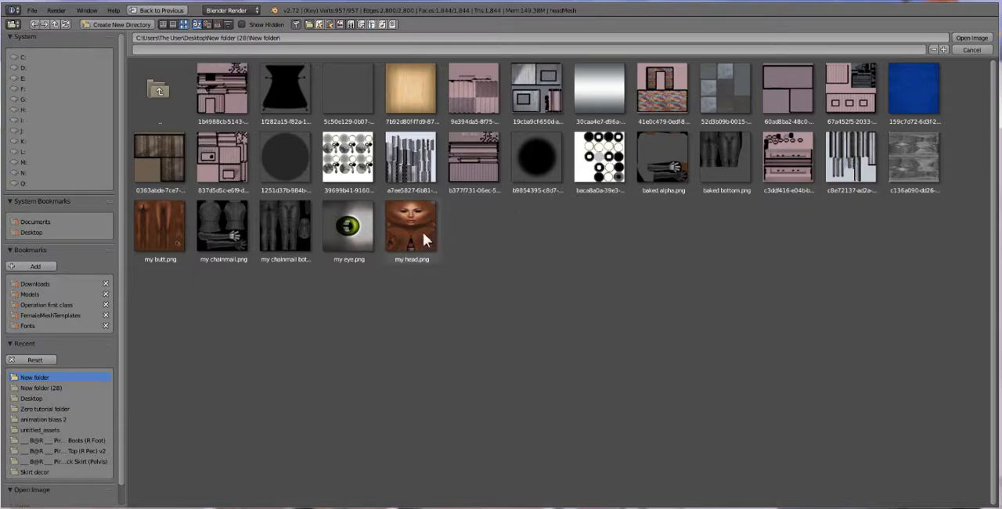
double_click(423, 232)
key(Tab)
Step: Delete the eyelash mesh covering the avatar's eyes
middle_click(332, 216)
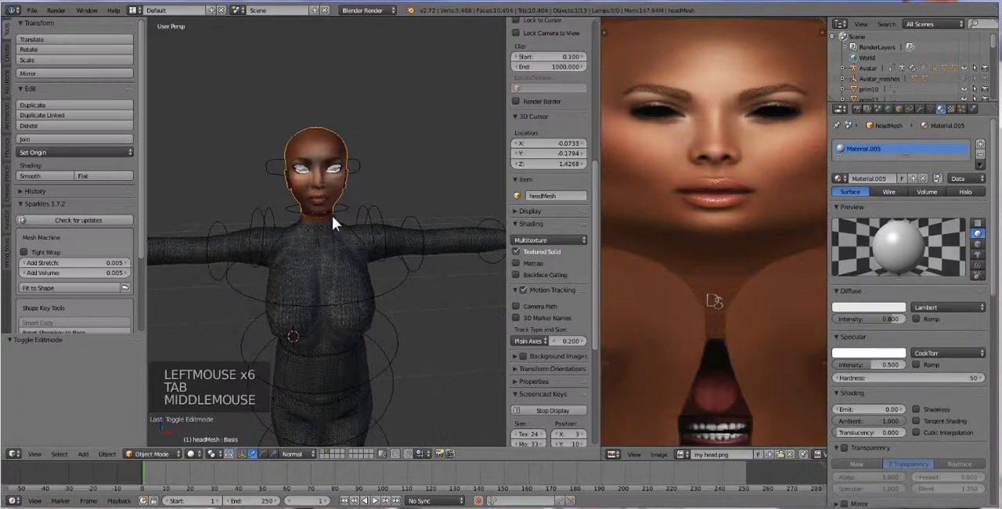
scroll(332, 205, up, 2)
scroll(332, 109, down, 1)
right_click(341, 80)
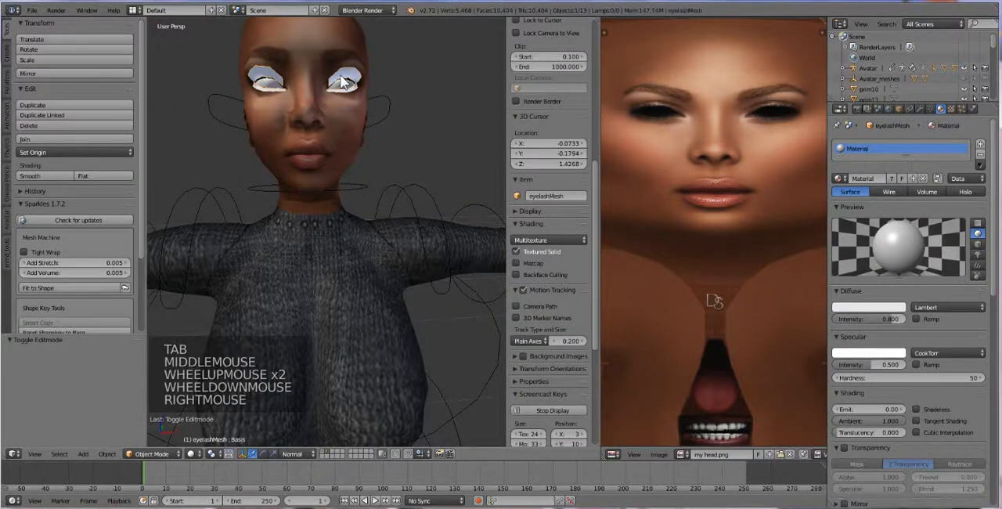
key(Delete)
Step: Load my eye.png from New folder onto all UVs of the left eyeball mesh and return to Object Mode
right_click(340, 85)
right_click(340, 85)
key(Tab)
key(a)
key(a)
click(781, 453)
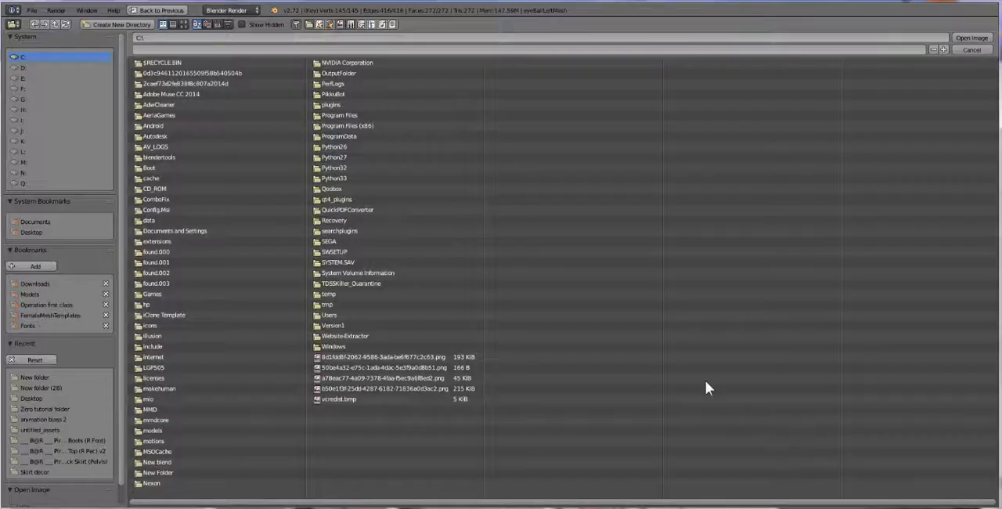
click(204, 39)
key(ctrl+v)
key(Return)
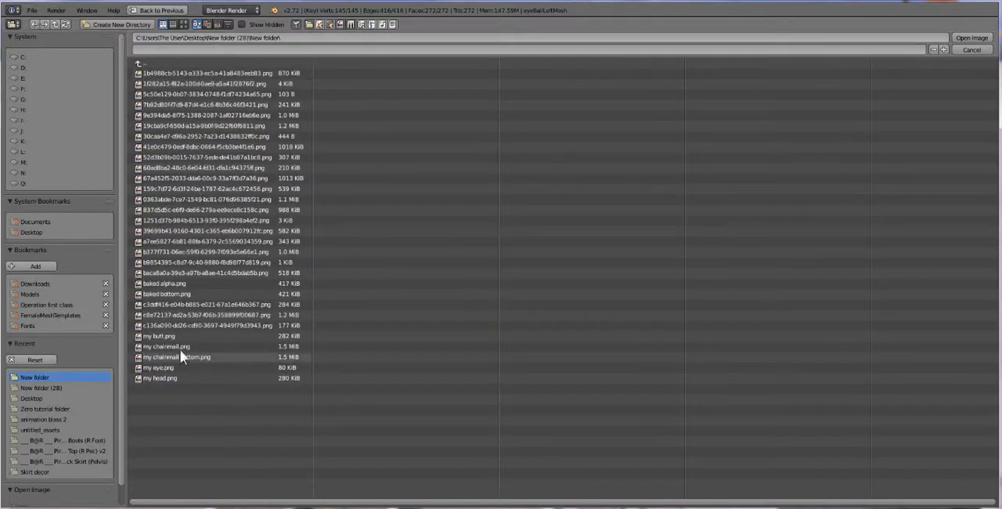
double_click(157, 367)
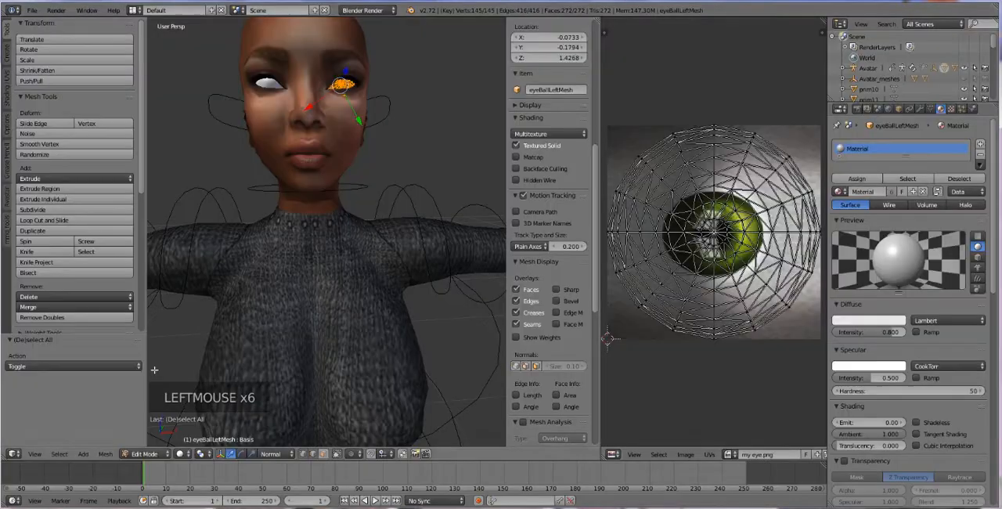
key(Tab)
Step: Assign the already loaded my eye.png to all UVs of the right eyeball mesh and return to Object Mode
right_click(269, 84)
key(a)
key(a)
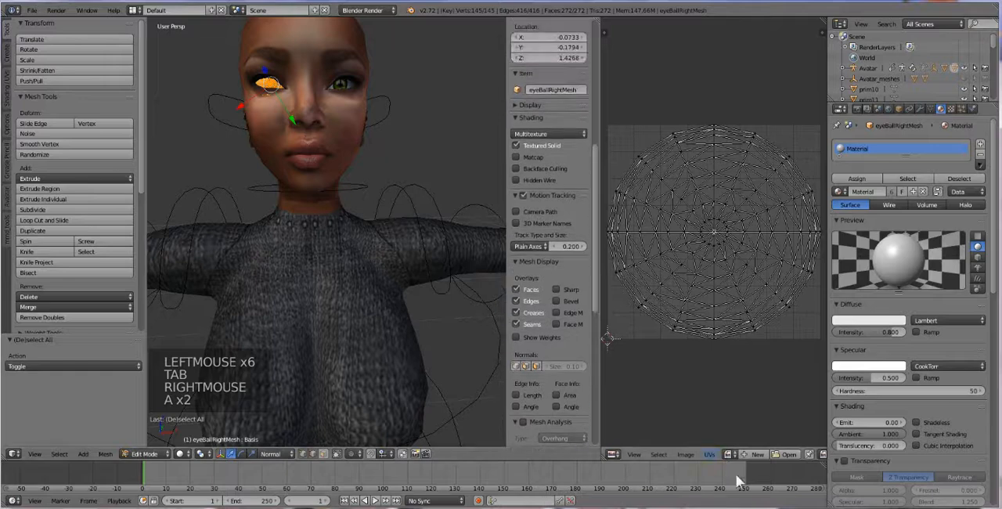
click(727, 454)
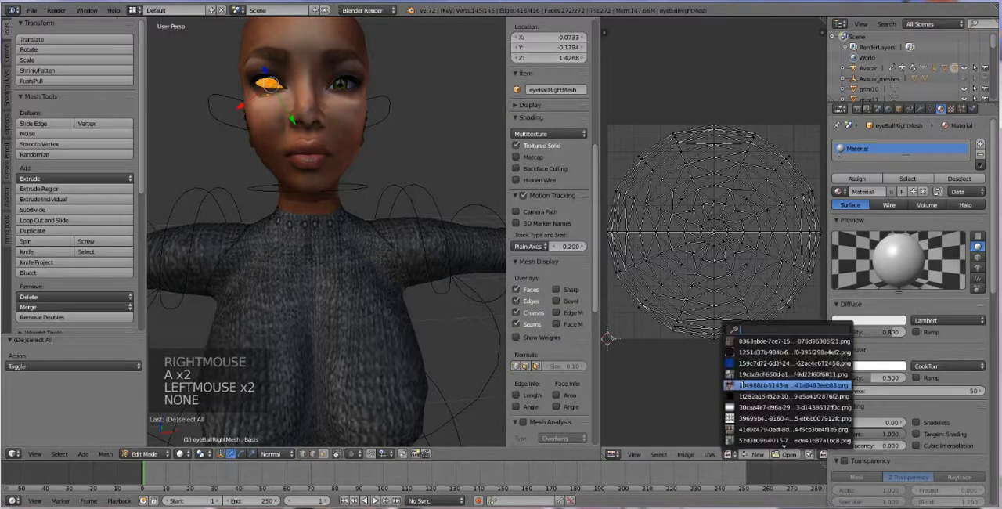
text(eye)
click(740, 362)
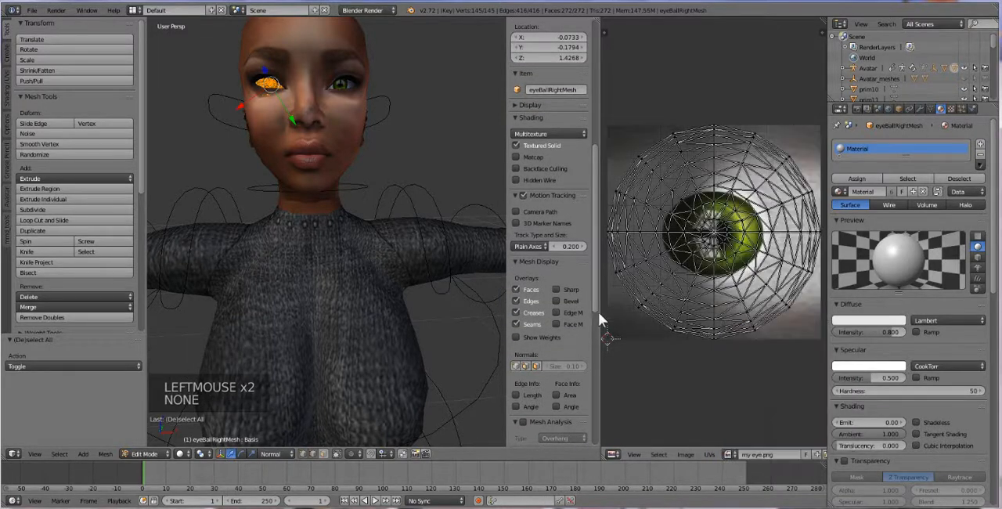
key(Tab)
scroll(342, 337, down, 4)
scroll(335, 355, up, 2)
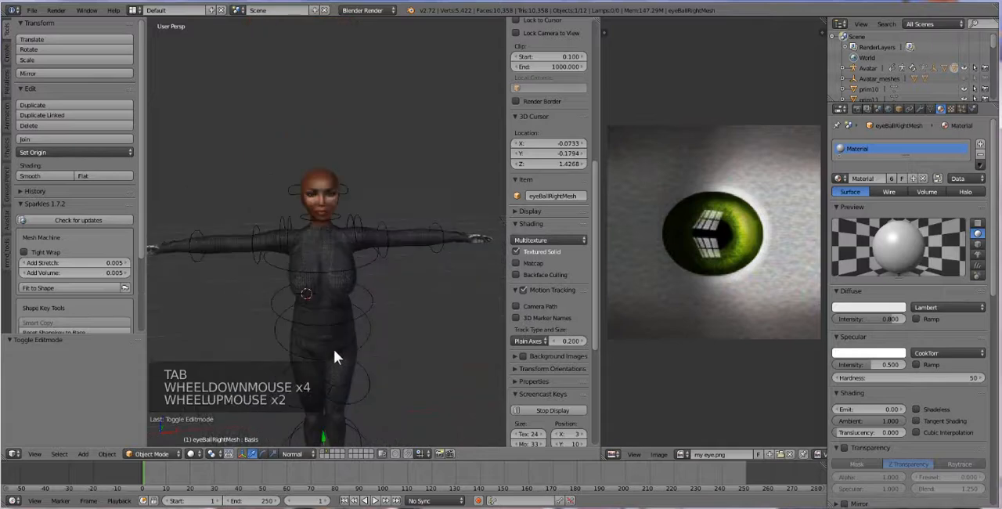
Step: Select the avatar's armature and switch it to Pose Mode
middle_drag(349, 377, 348, 307)
scroll(347, 367, down, 1)
shift+middle_drag(349, 342, 352, 331)
middle_drag(350, 340, 362, 313)
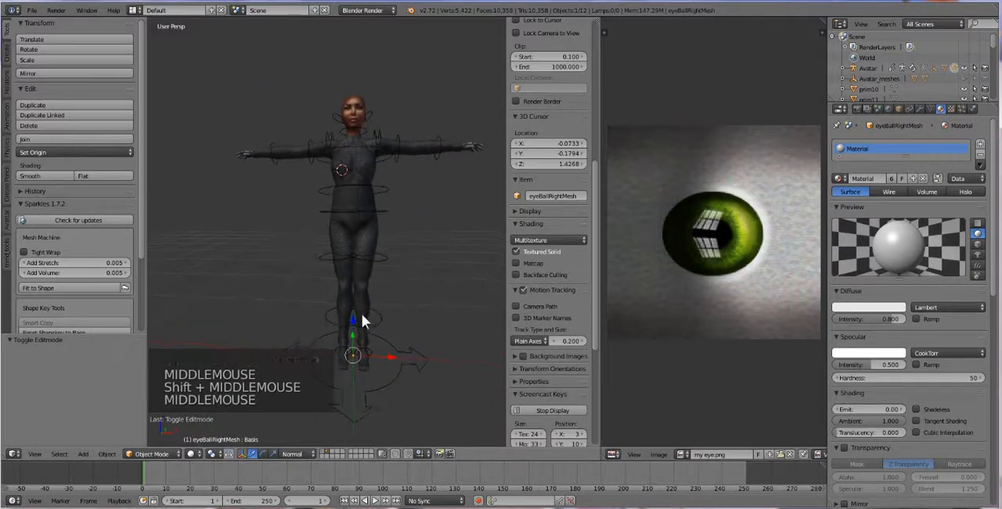
scroll(362, 313, up, 1)
right_click(416, 198)
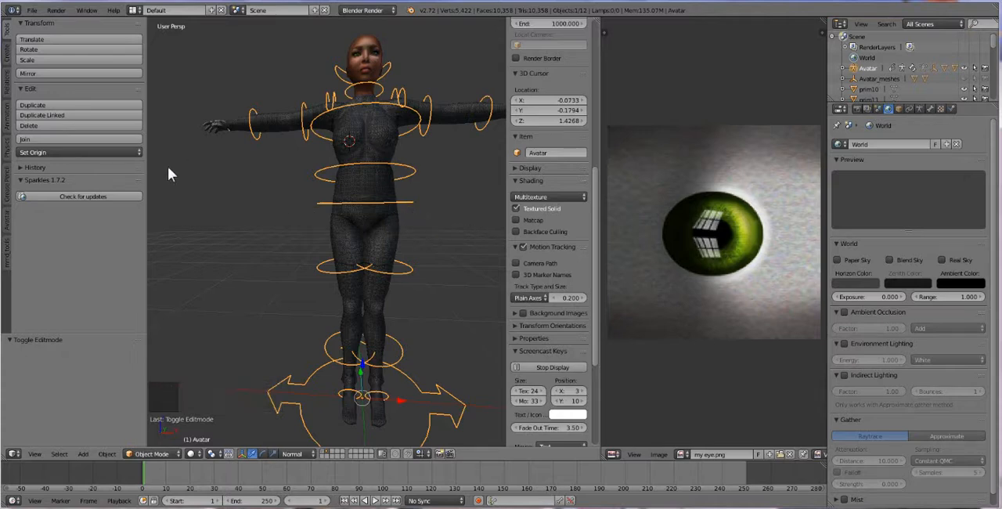
scroll(534, 213, down, 13)
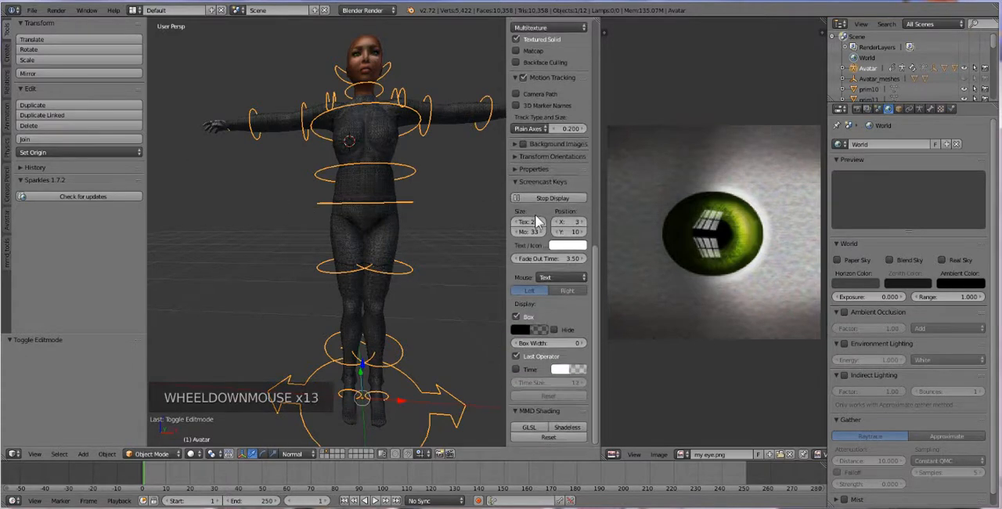
scroll(534, 213, up, 14)
scroll(535, 214, up, 13)
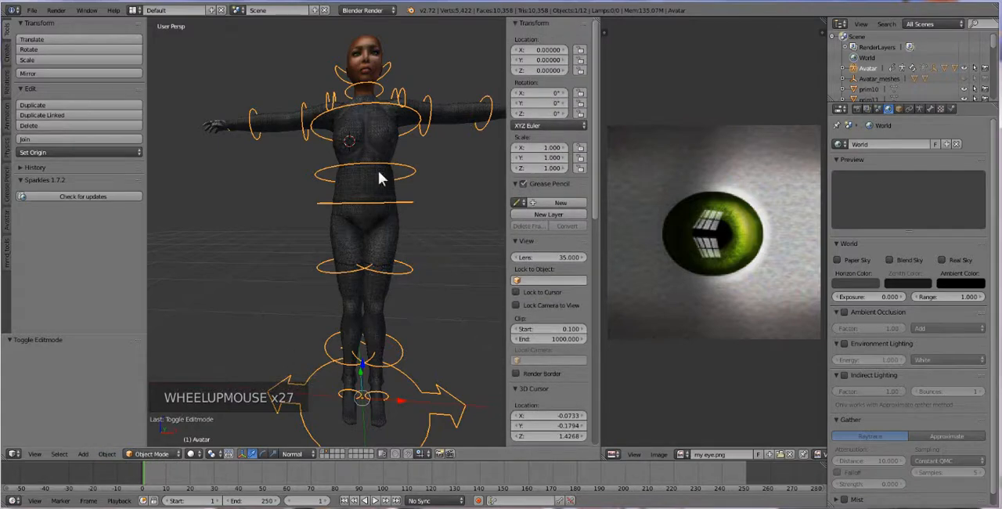
click(154, 460)
click(180, 418)
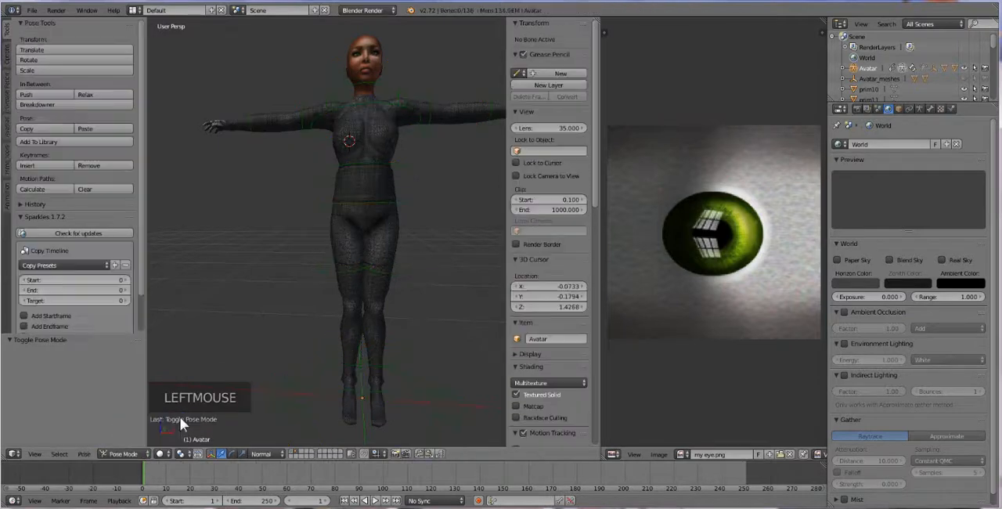
Step: Enable IK Legs for the avatar rig and show the leg IK target controls
scroll(545, 284, down, 16)
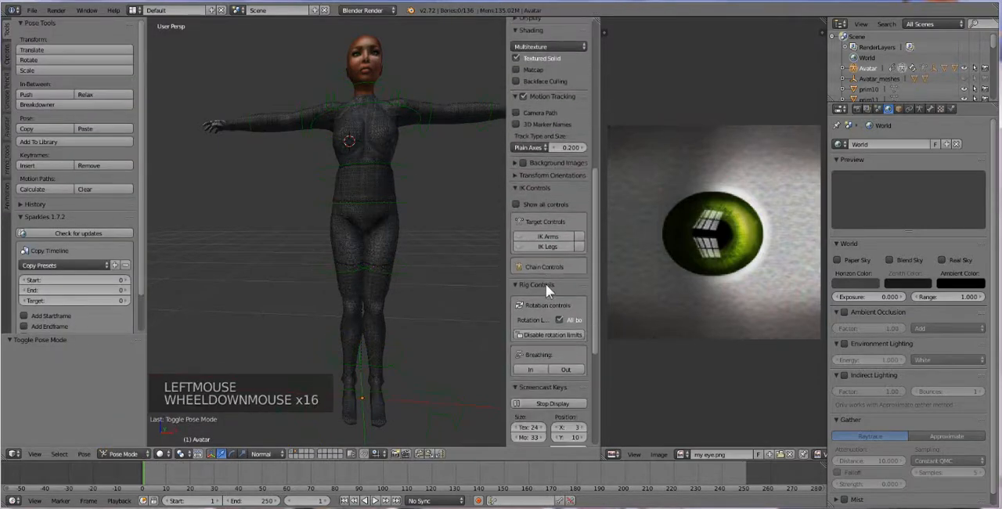
click(577, 246)
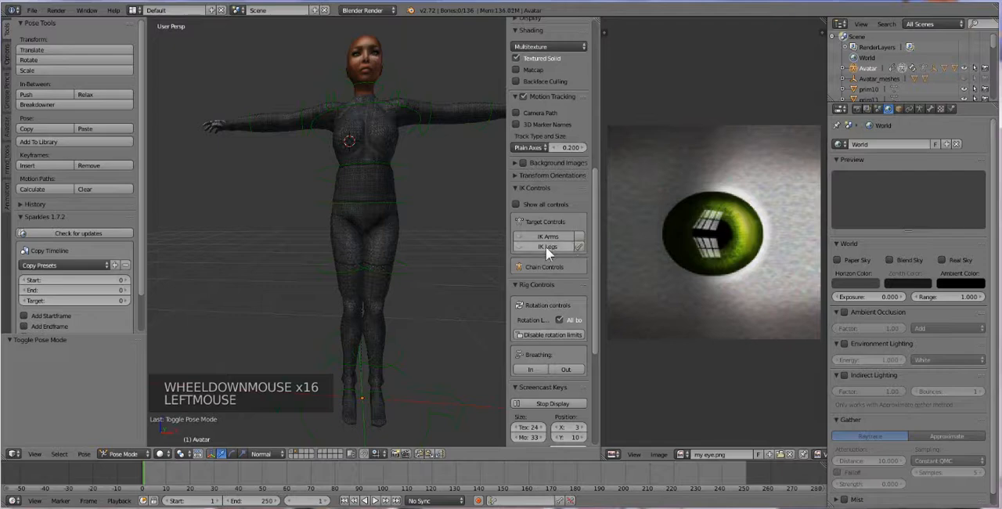
click(519, 247)
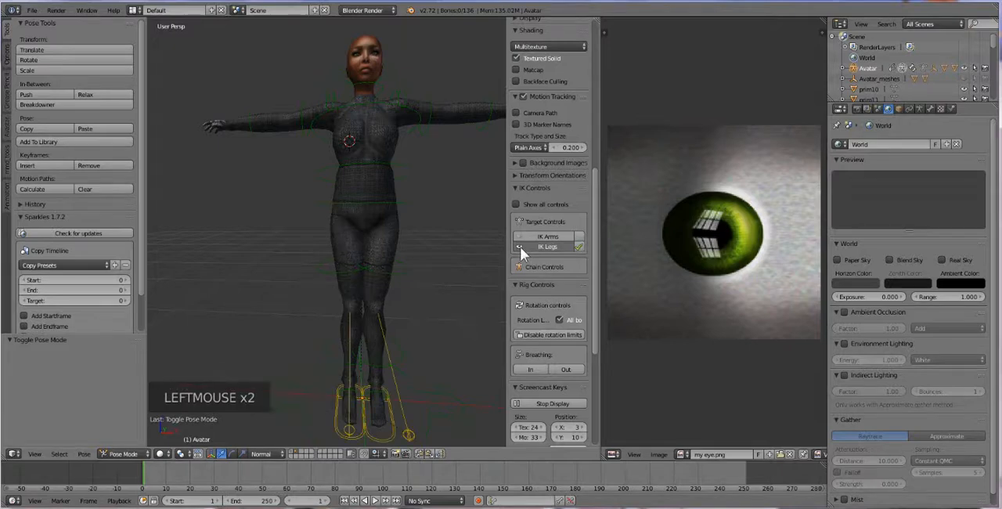
Step: Try raising the right arm by moving the right wrist bone, and undo the move
middle_drag(307, 357, 204, 120)
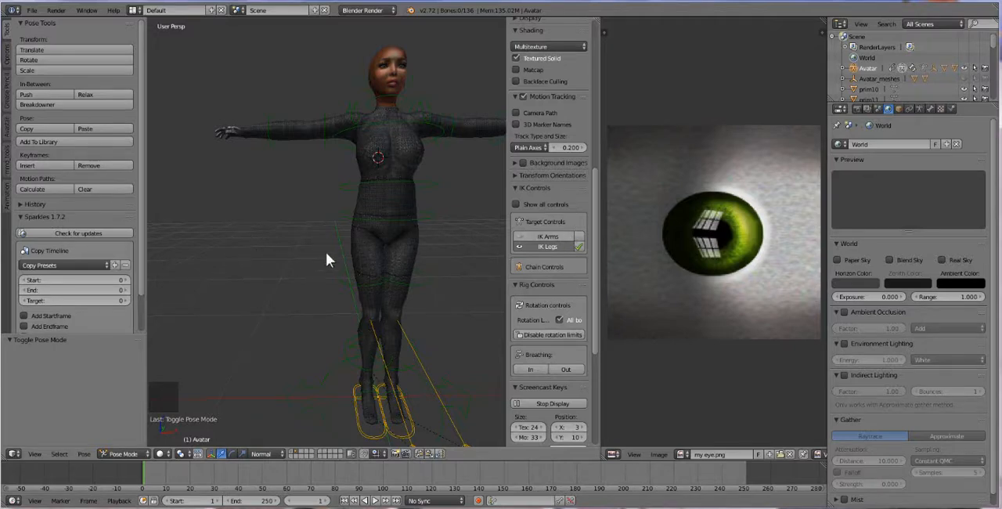
right_click(239, 132)
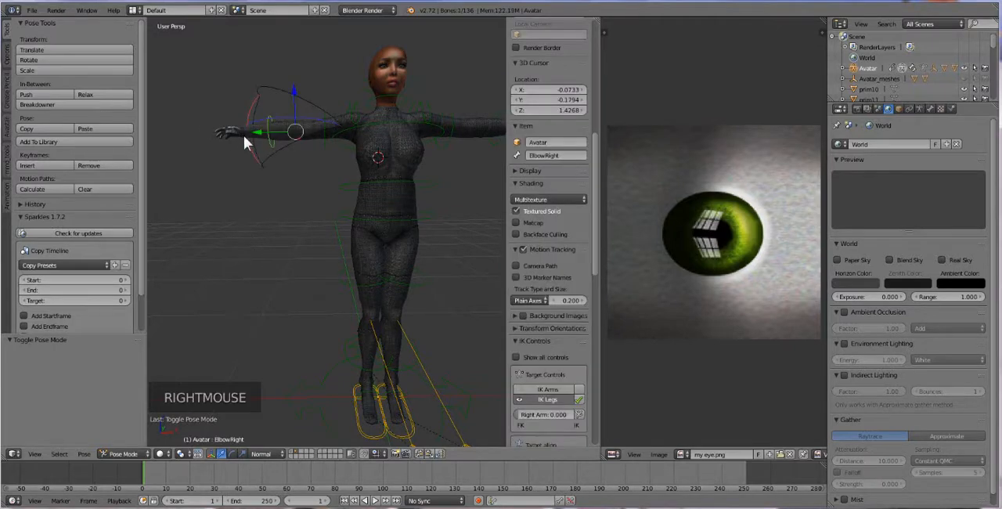
right_click(244, 135)
key(g)
key(g)
key(g)
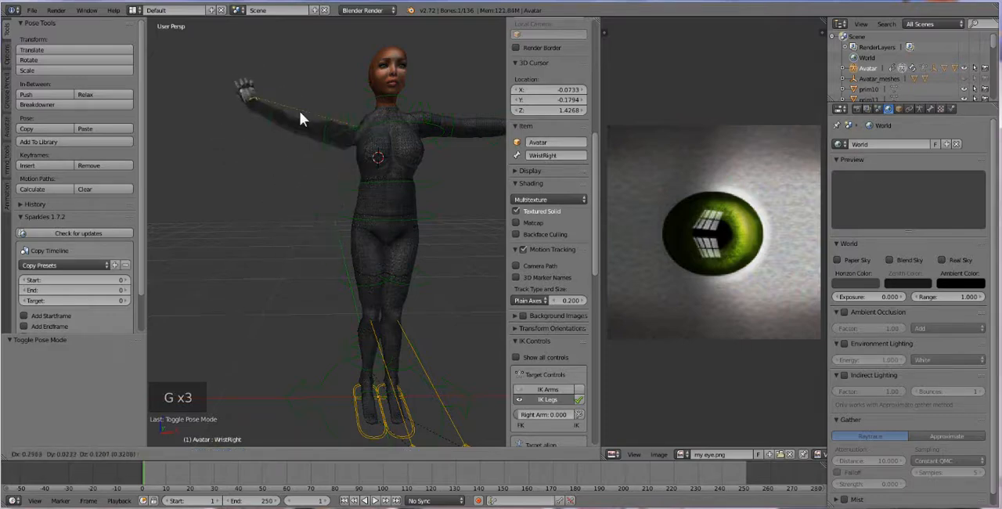
click(300, 111)
key(ctrl+z)
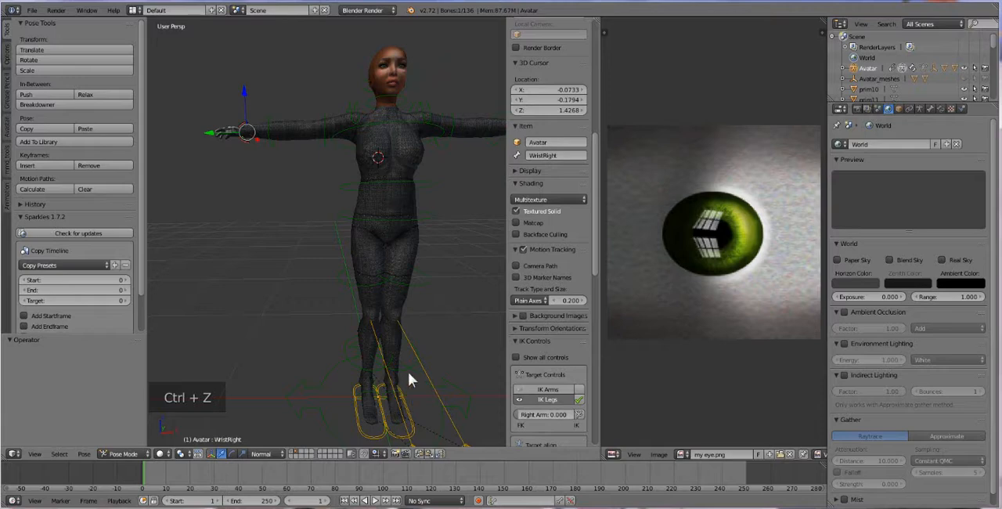
Step: Look through the IK and rig controls and widen the properties sidebar so their labels fit
middle_drag(407, 369, 397, 433)
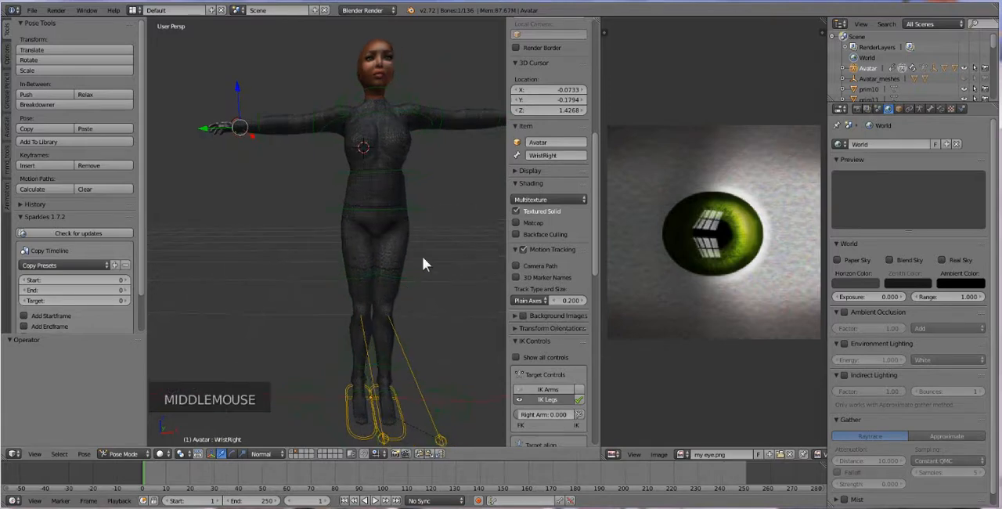
scroll(552, 305, down, 9)
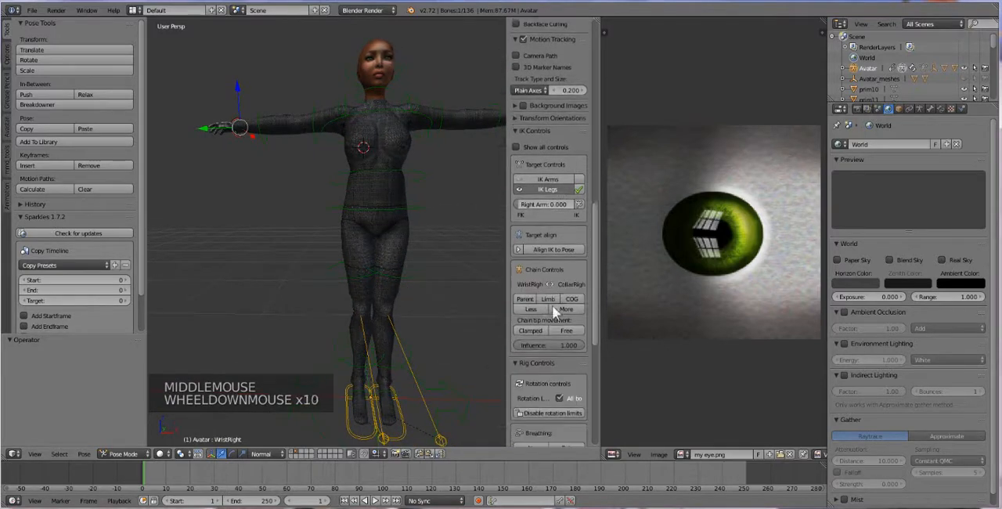
scroll(552, 304, down, 2)
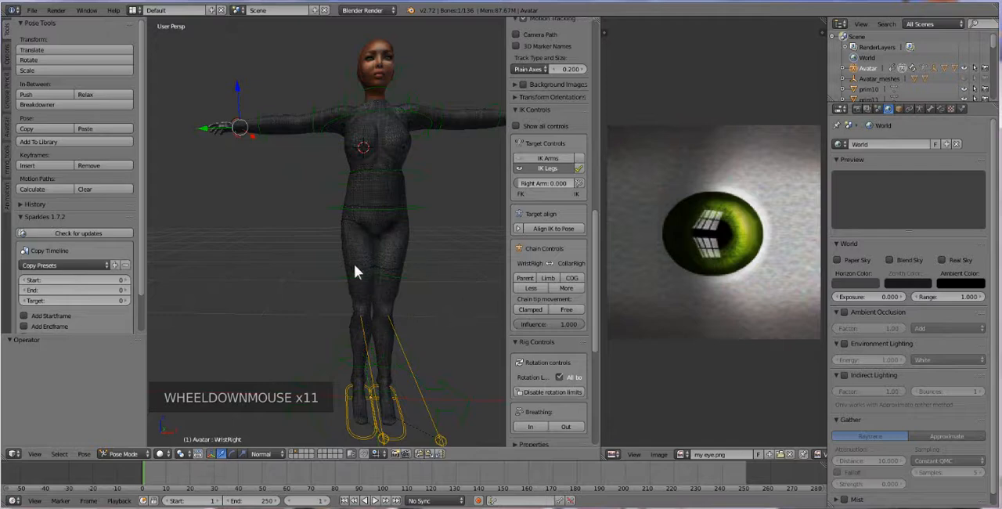
scroll(553, 362, down, 2)
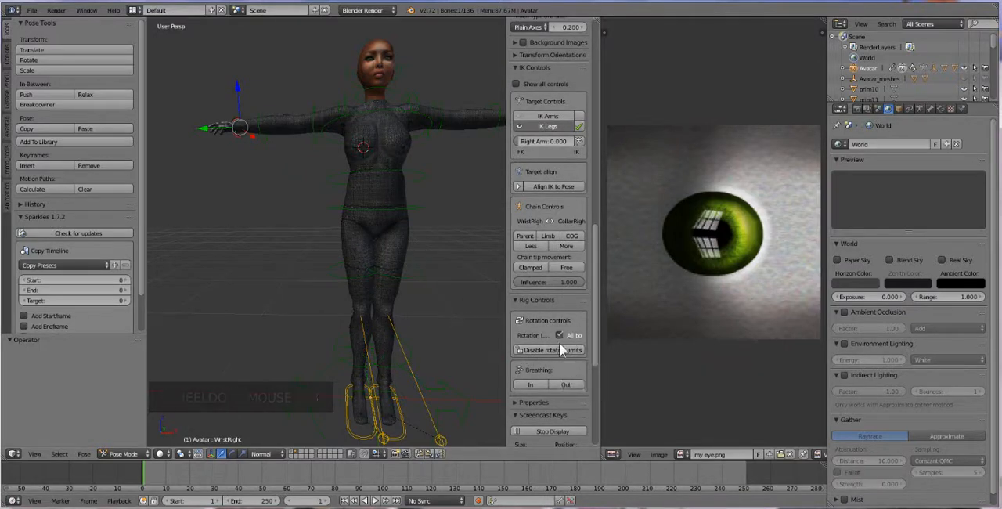
scroll(539, 322, down, 3)
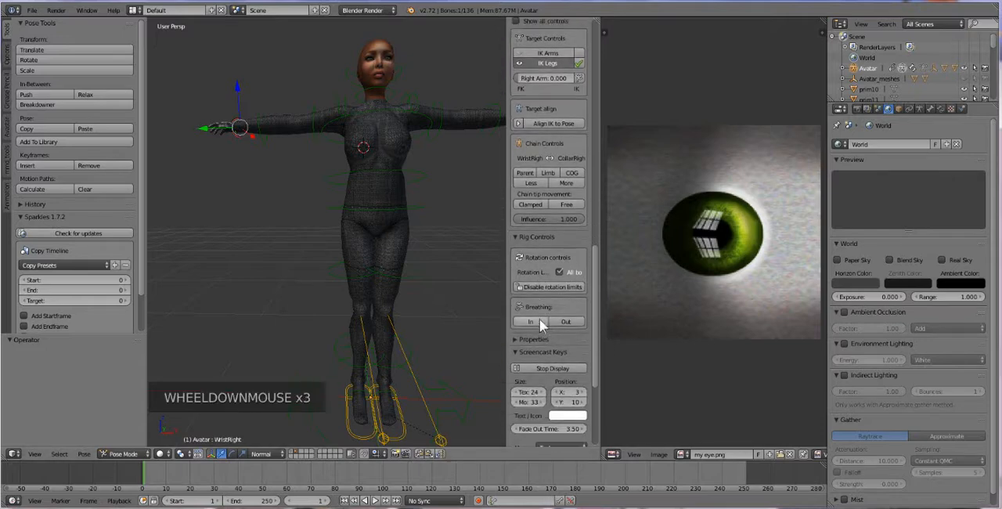
drag(507, 286, 483, 285)
Step: Select all bones of the avatar rig and disable their rotation limits
key(a)
key(a)
key(a)
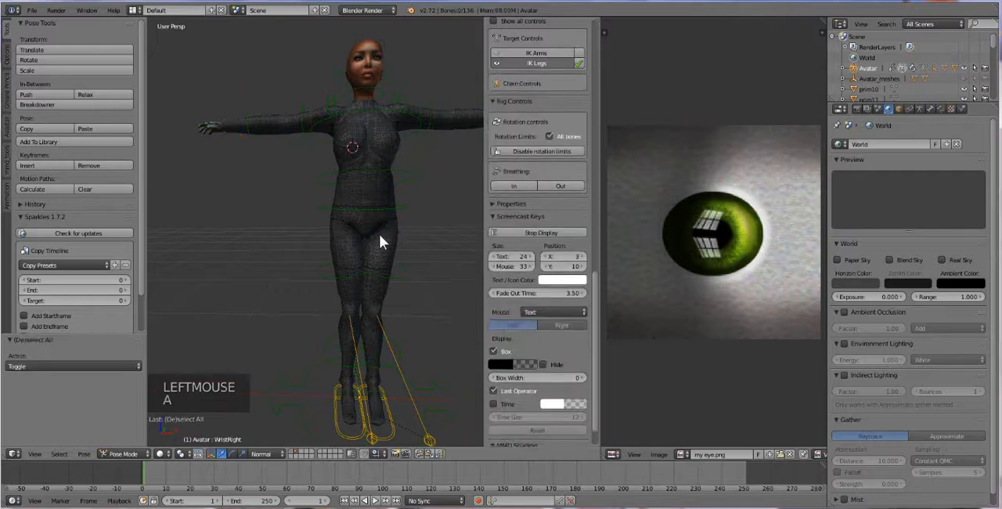
scroll(386, 174, down, 3)
scroll(392, 191, down, 1)
scroll(371, 231, up, 3)
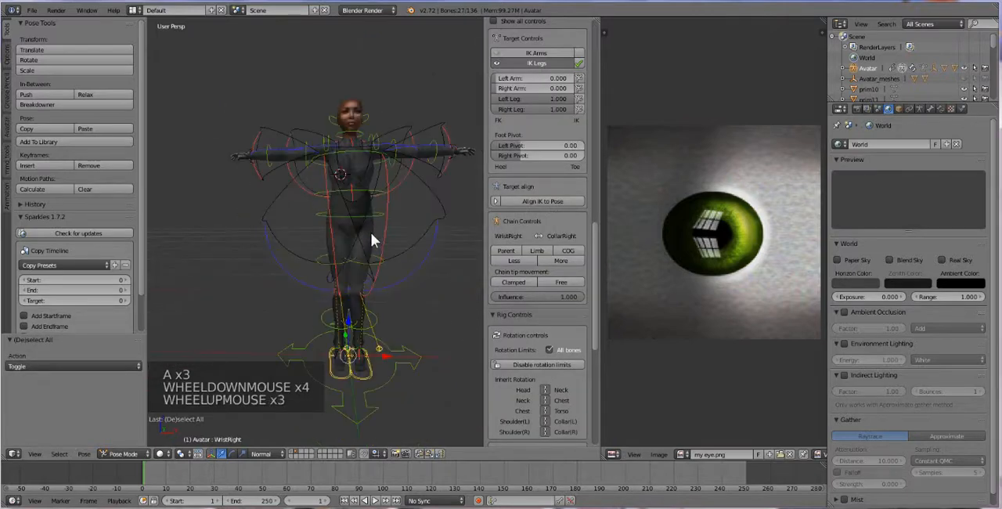
scroll(533, 284, down, 7)
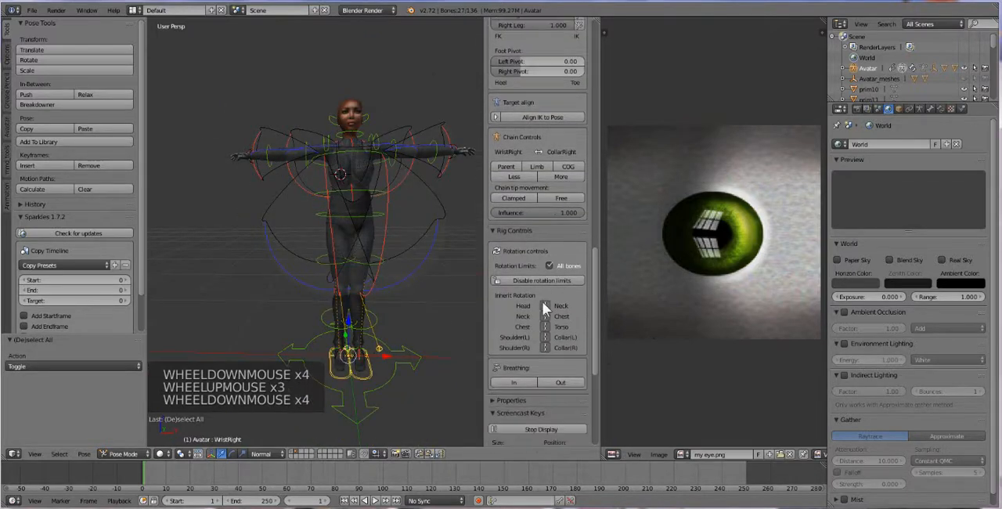
click(533, 218)
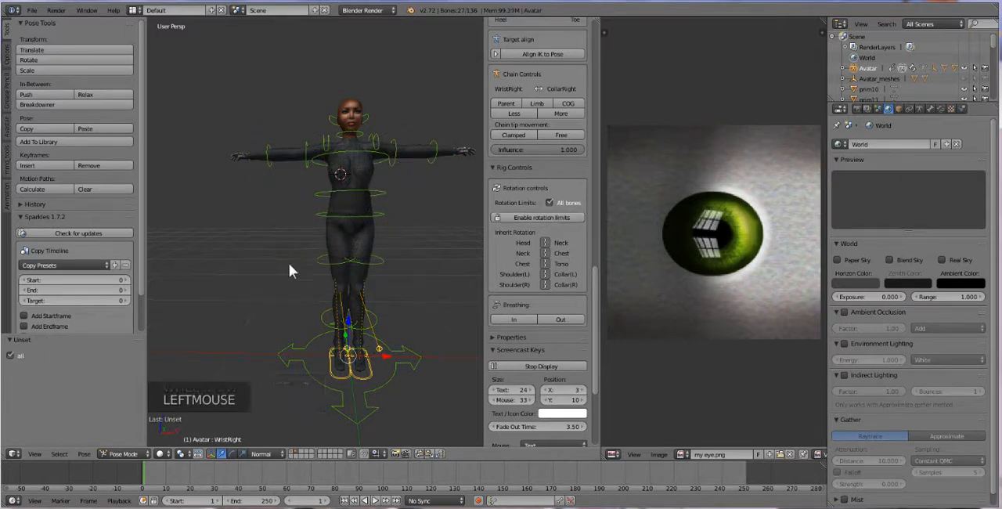
Step: Switch the 3D view to an empty scene layer and place the 3D cursor near the world origin
middle_drag(396, 305, 404, 323)
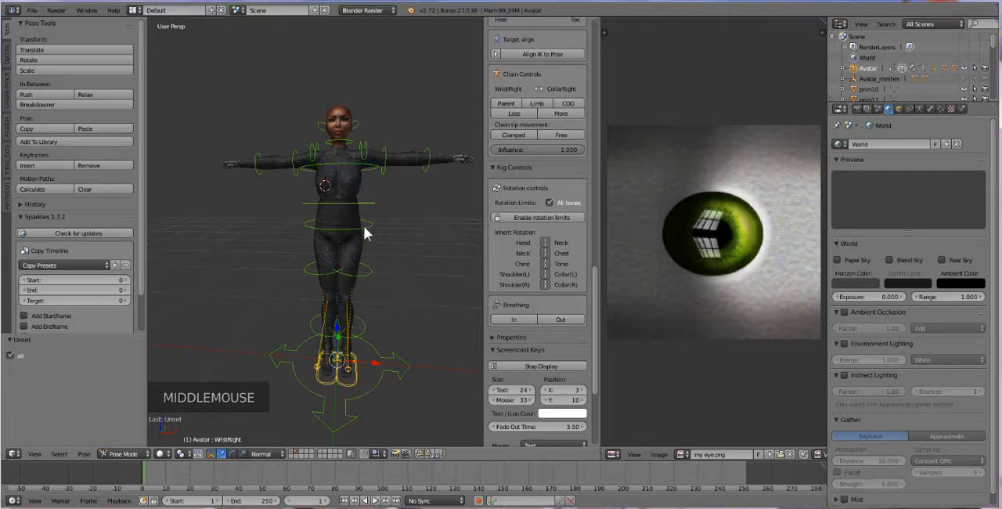
shift+middle_drag(363, 225, 336, 237)
scroll(348, 241, up, 1)
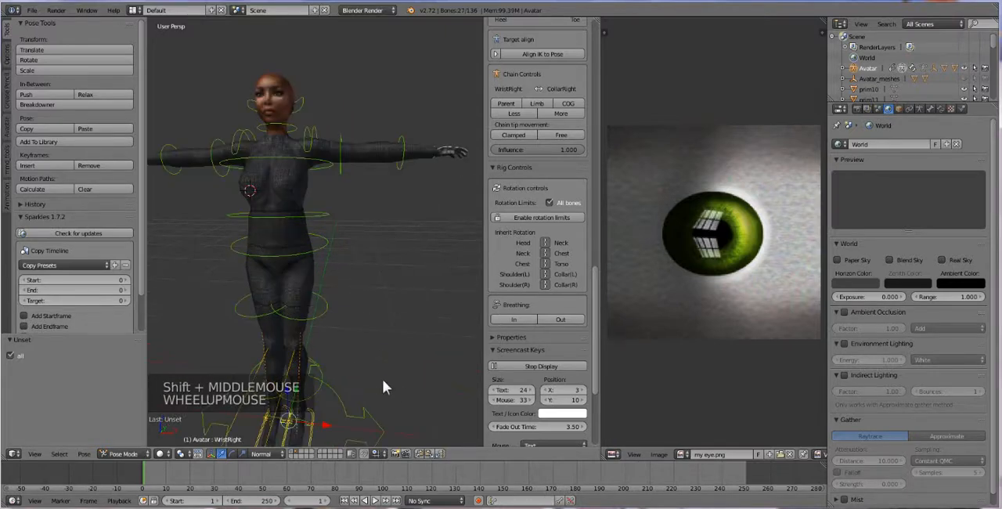
click(302, 452)
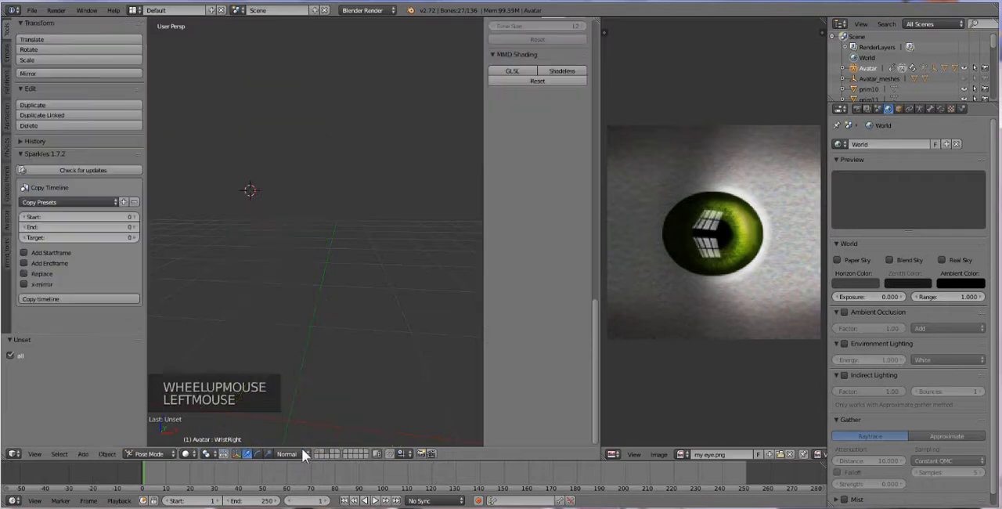
scroll(306, 366, down, 2)
click(293, 341)
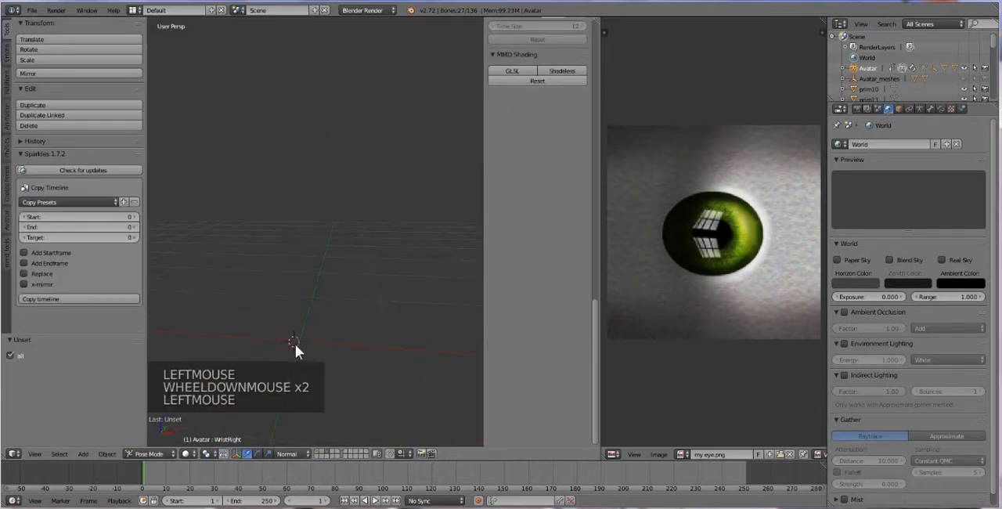
Step: Import the COLLADA file cup.dae from New folder onto the empty layer
click(32, 10)
mouse_move(93, 199)
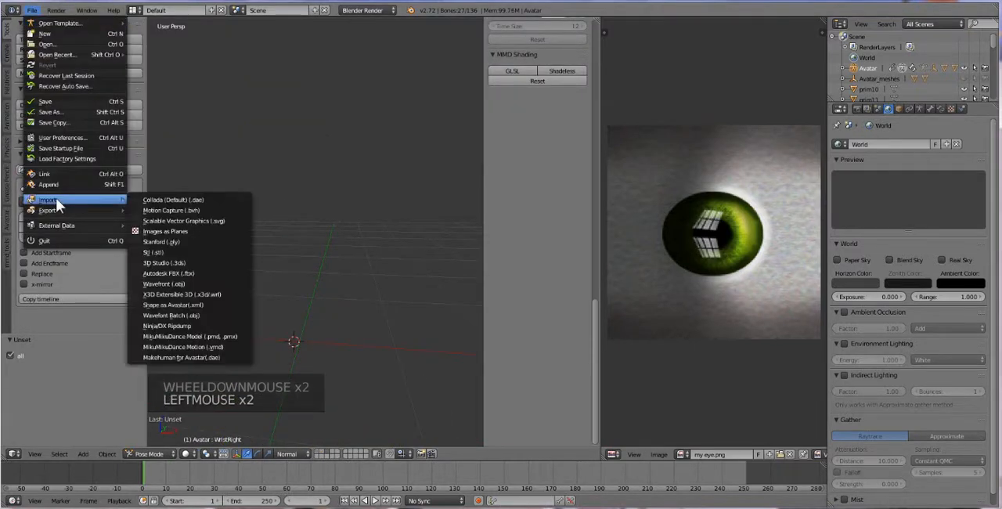
click(213, 200)
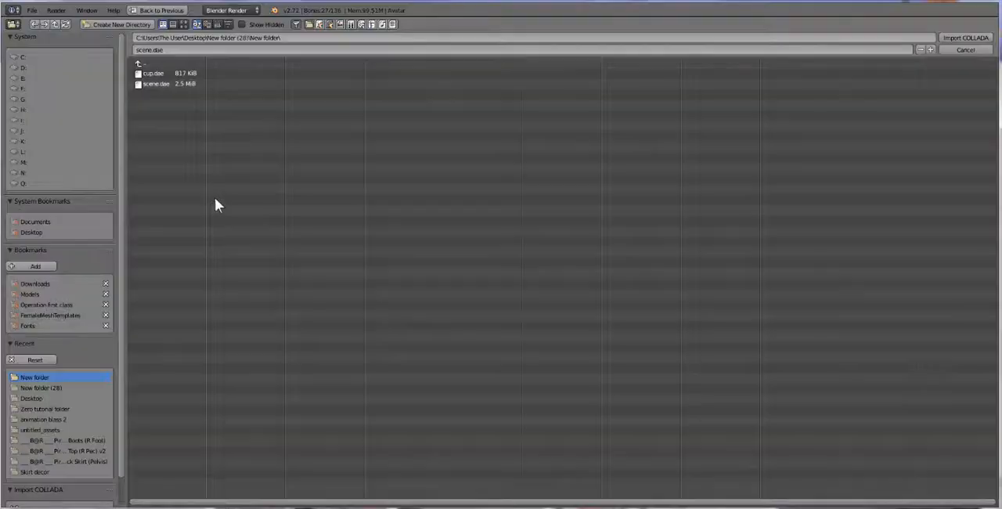
double_click(154, 74)
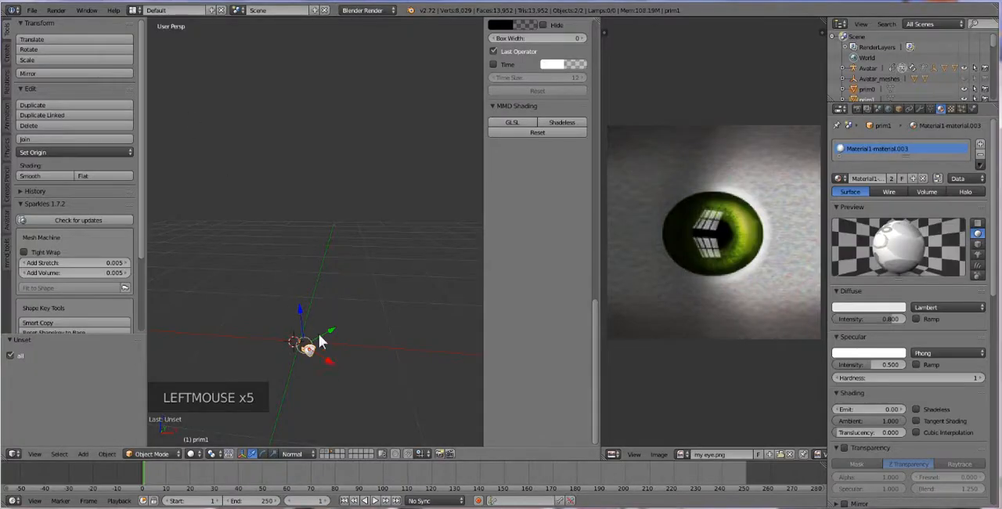
Step: Move the imported cup up about 0.25 units along the Z axis
drag(304, 316, 295, 300)
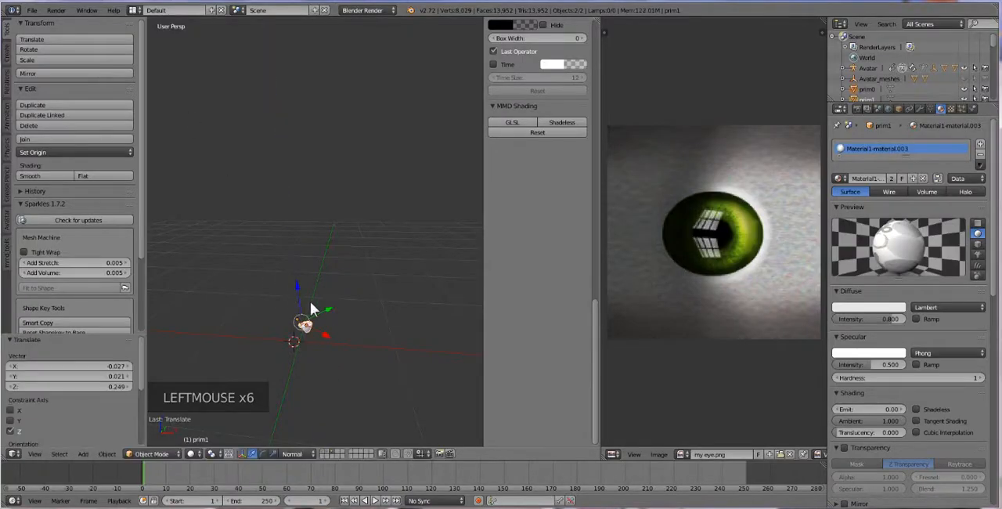
scroll(321, 359, up, 2)
shift+middle_drag(331, 359, 294, 304)
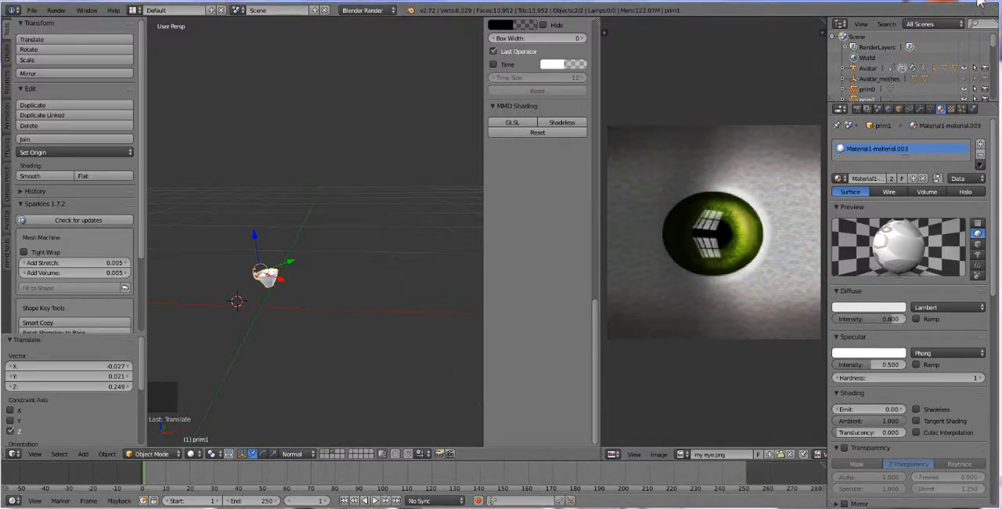
Step: Tilt the cup with a trackball rotation of about 6.9° and 48.1°
middle_drag(282, 275, 289, 277)
middle_click(288, 277)
key(r)
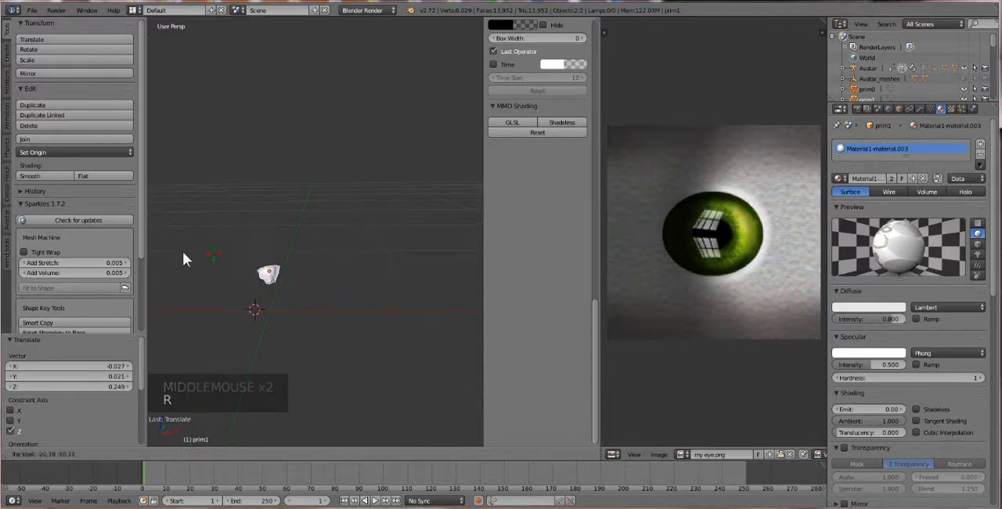
click(250, 276)
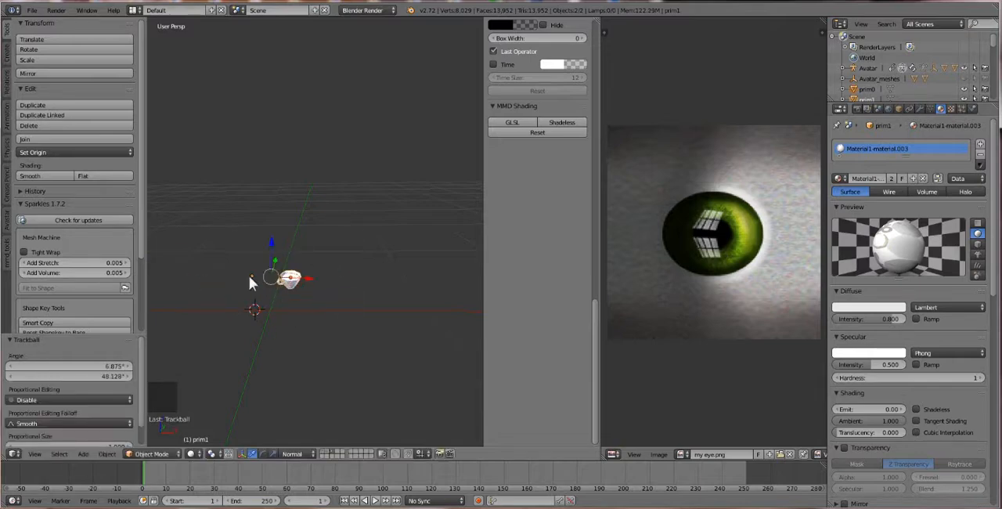
Step: Apply a trackball rotation of about -8.0° and -381.6° to the cup
scroll(233, 337, up, 1)
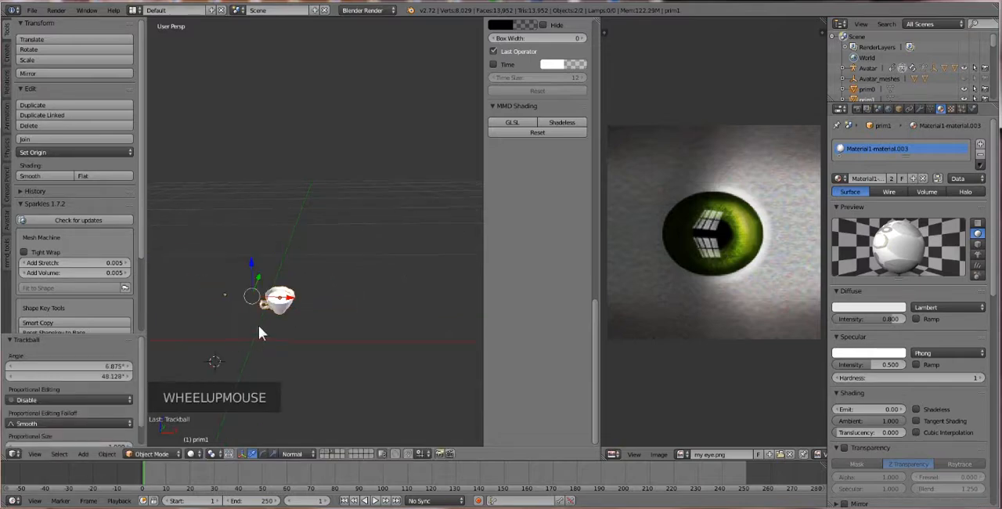
scroll(259, 336, up, 2)
scroll(261, 340, down, 1)
middle_drag(261, 338, 264, 333)
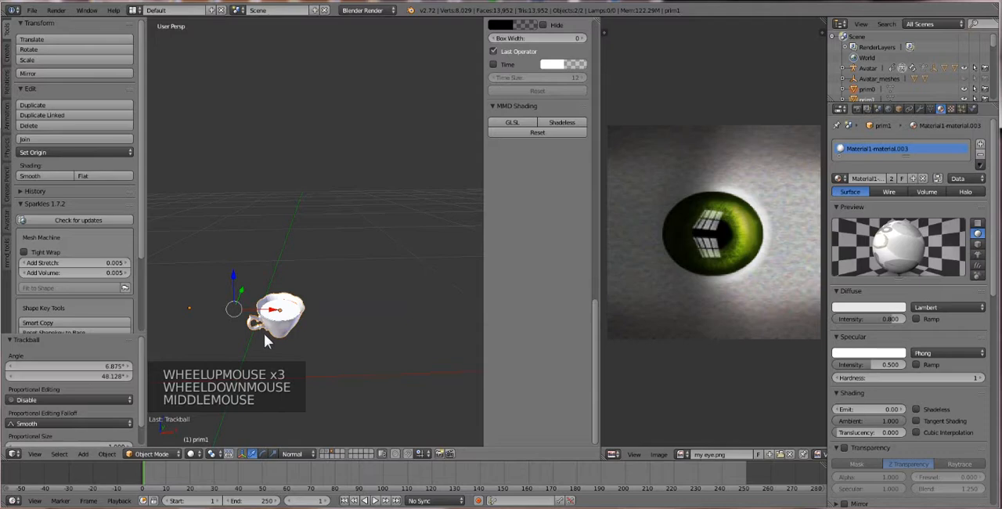
key(r)
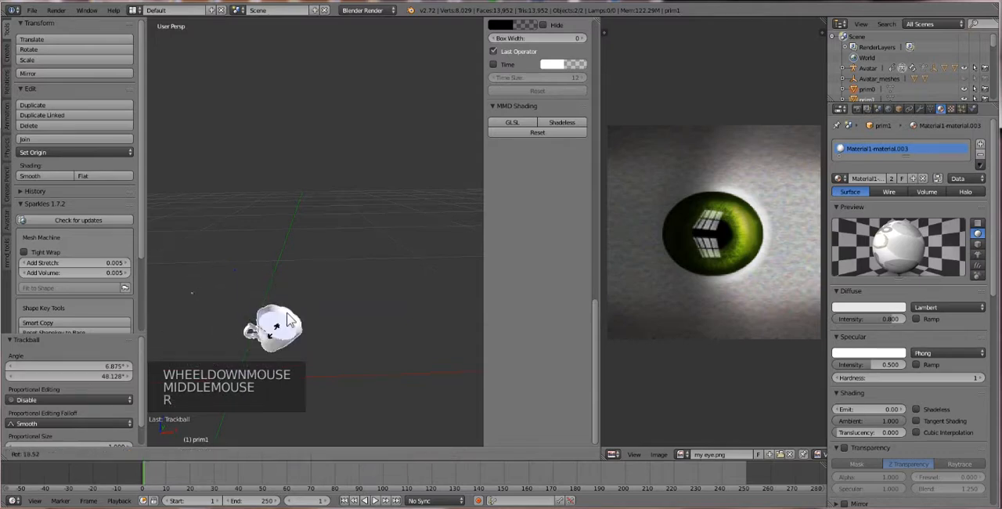
key(r)
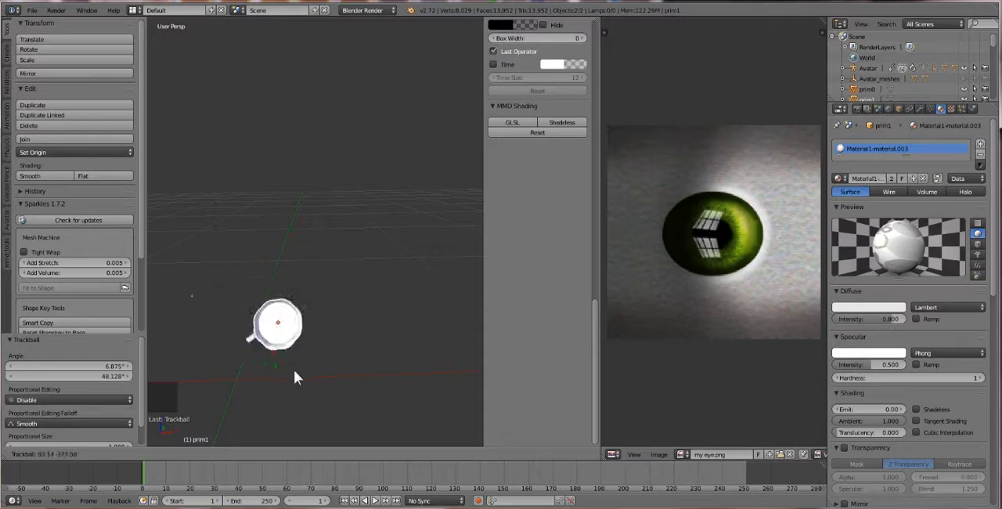
click(279, 291)
Step: Try moving the liquid surface out of the cup on its own, and undo the move
shift+middle_drag(258, 328, 360, 388)
scroll(234, 274, up, 2)
right_click(364, 388)
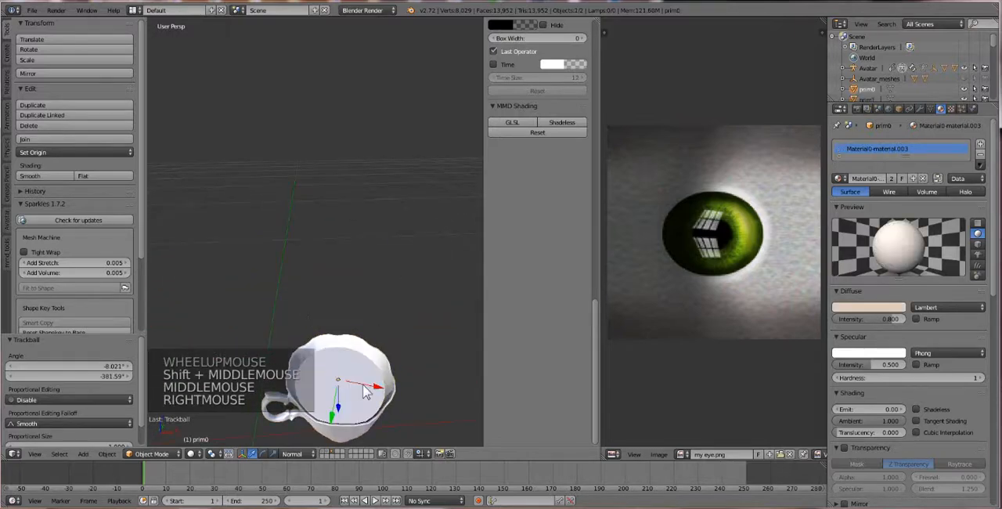
right_click(356, 369)
right_click(356, 379)
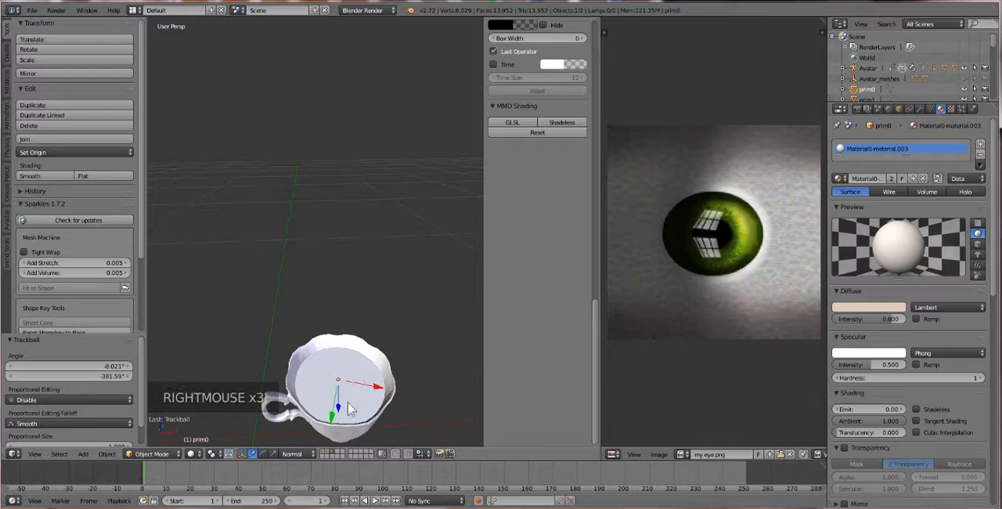
key(g)
key(g)
key(g)
key(g)
click(233, 315)
key(ctrl+z)
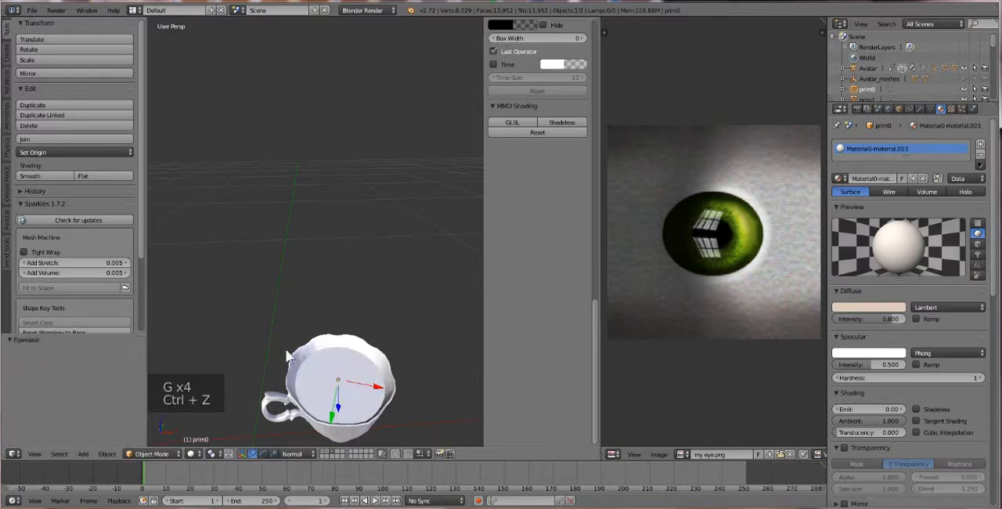
Step: Join the cup and its liquid surface into one object and set the origin to its geometry
shift+right_click(338, 346)
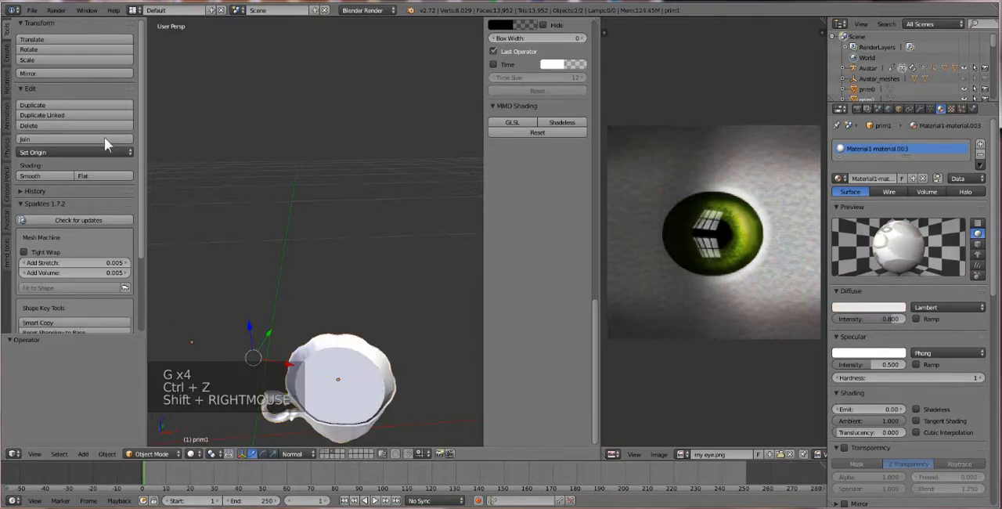
click(53, 139)
scroll(308, 335, down, 2)
middle_drag(306, 329, 283, 304)
scroll(303, 325, up, 1)
scroll(304, 326, up, 1)
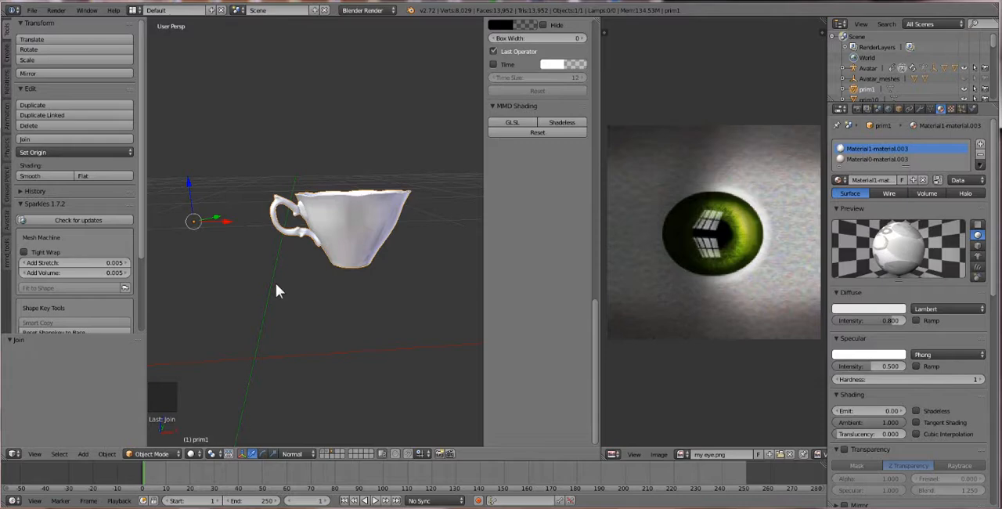
key(ctrl+alt+shift+c)
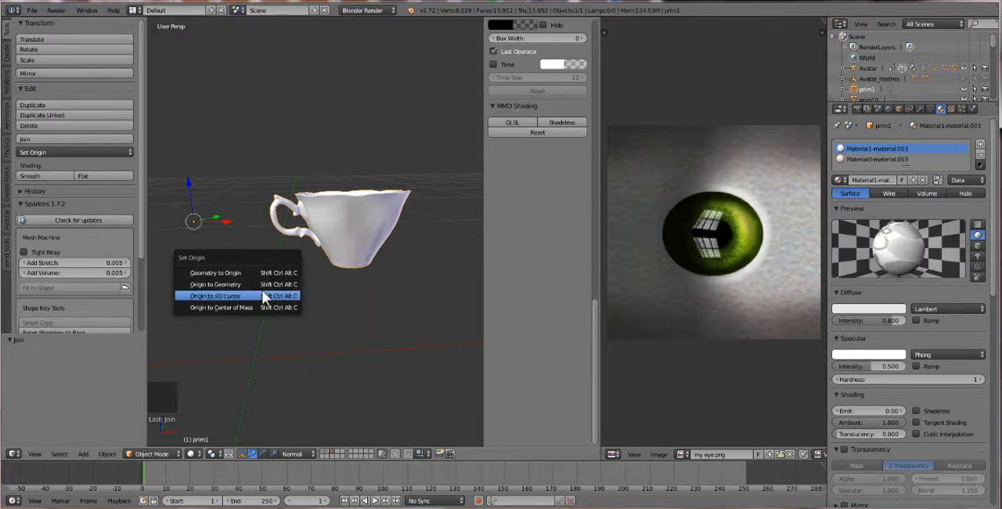
click(212, 284)
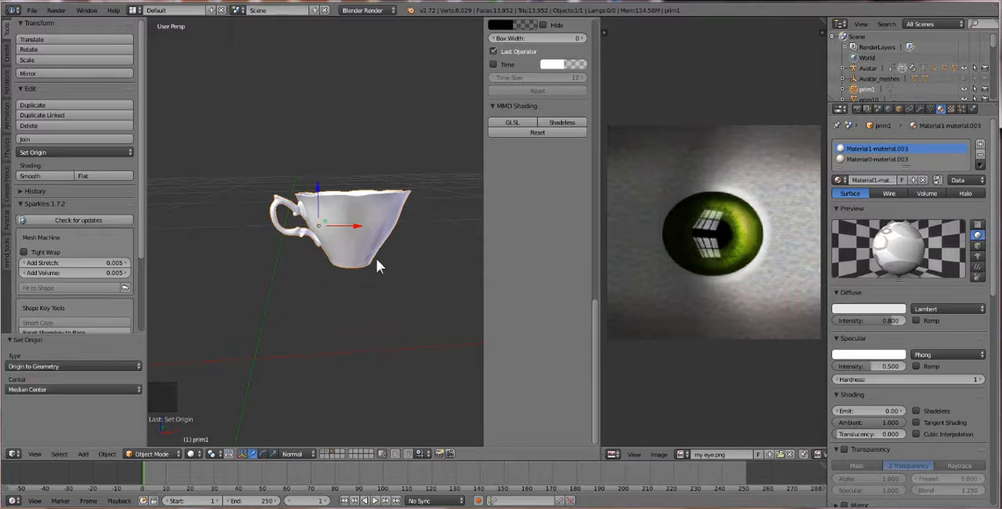
Step: Turn the joined cup with a trackball rotation of about 18.9° and 153.6°, and raise it about 0.07 units along its Z axis
key(r)
key(r)
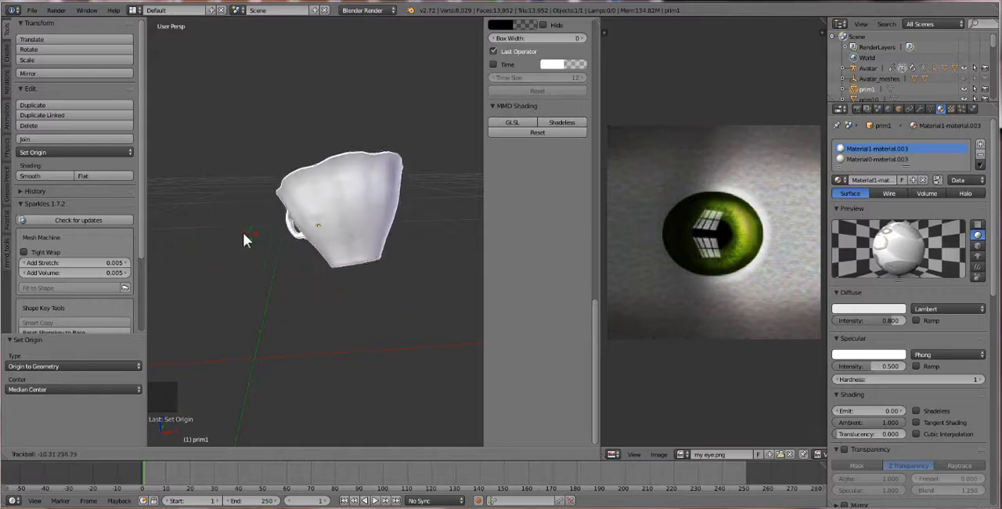
click(299, 219)
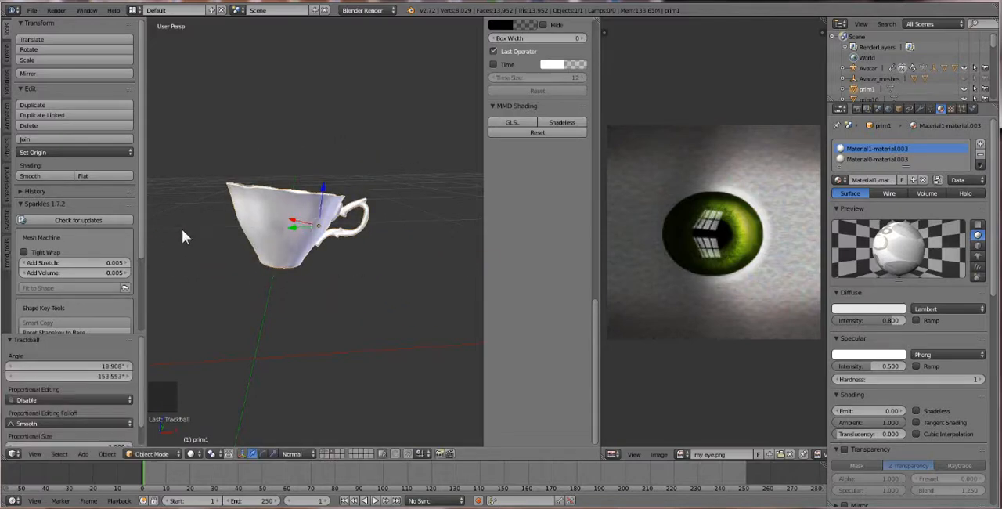
scroll(223, 241, down, 3)
scroll(234, 241, up, 2)
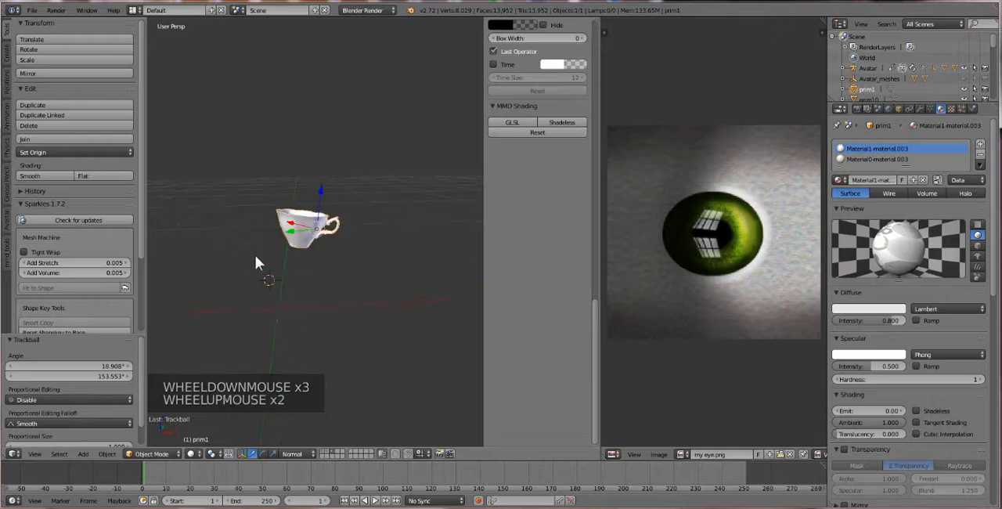
drag(319, 200, 324, 156)
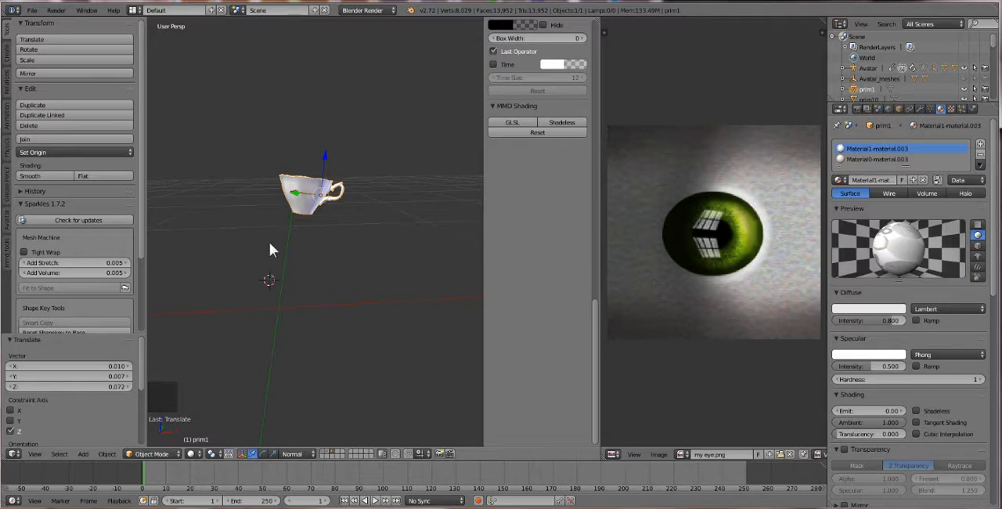
Step: Show the avatar's layer together with the cup's layer and frame both in the 3D view
scroll(271, 303, down, 2)
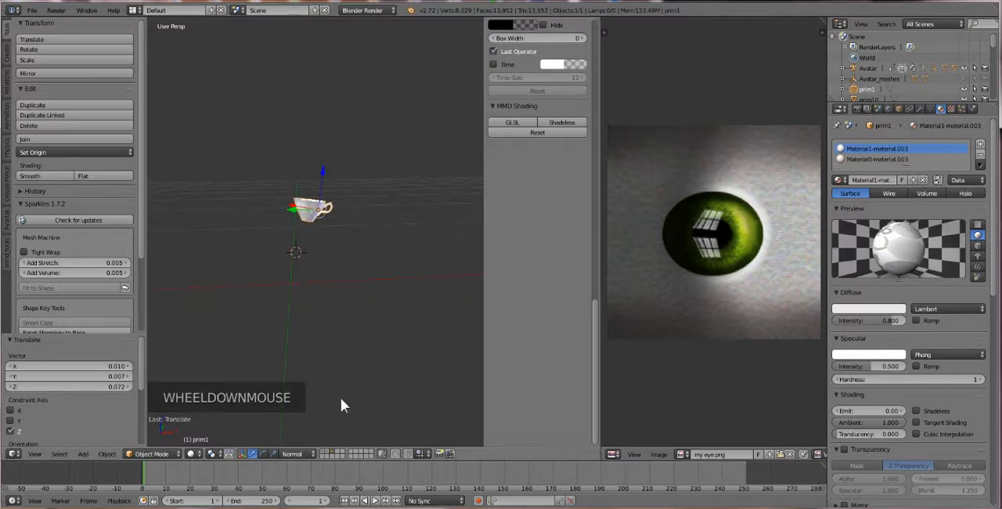
shift+click(328, 451)
scroll(317, 263, down, 3)
shift+middle_drag(313, 257, 304, 299)
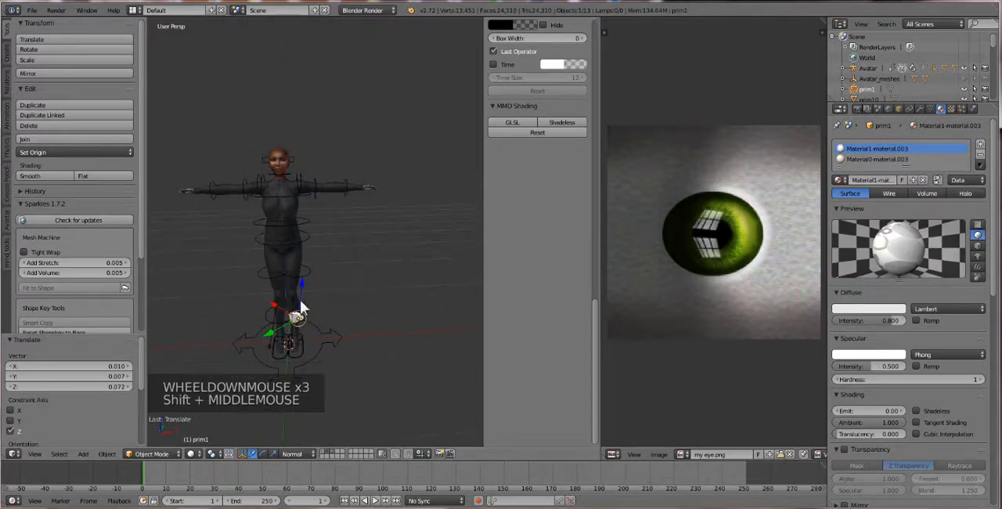
scroll(300, 313, up, 1)
Step: Select the avatar rig and display its Skin bones together with the Attachment bone group
right_click(304, 284)
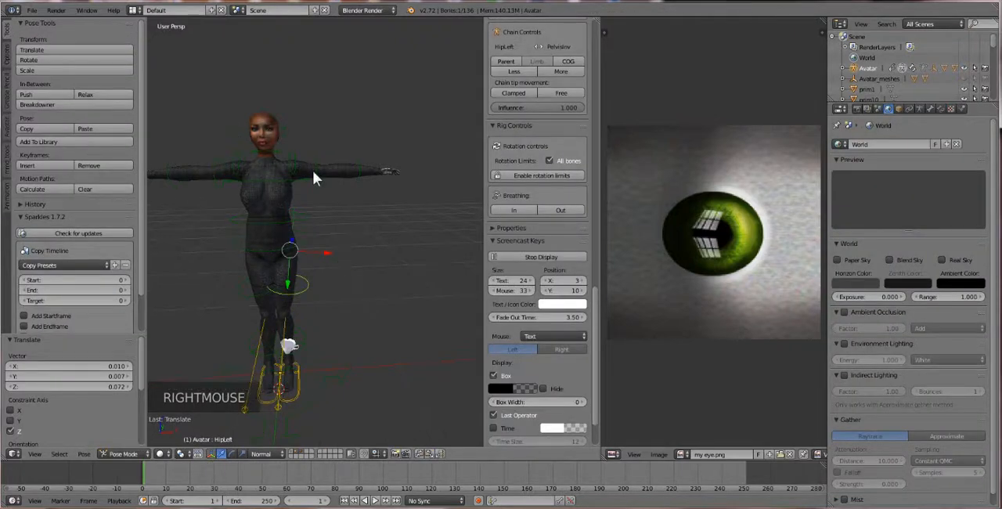
click(7, 127)
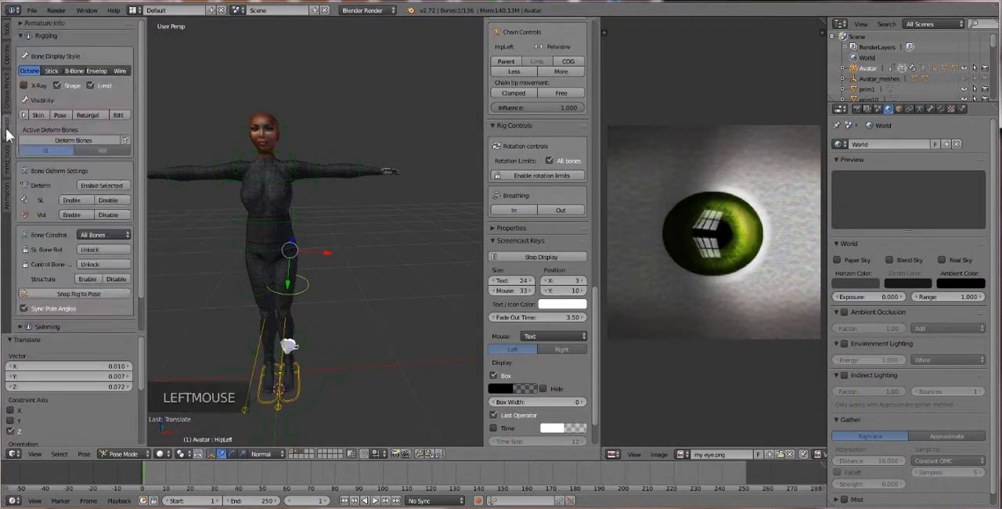
click(61, 115)
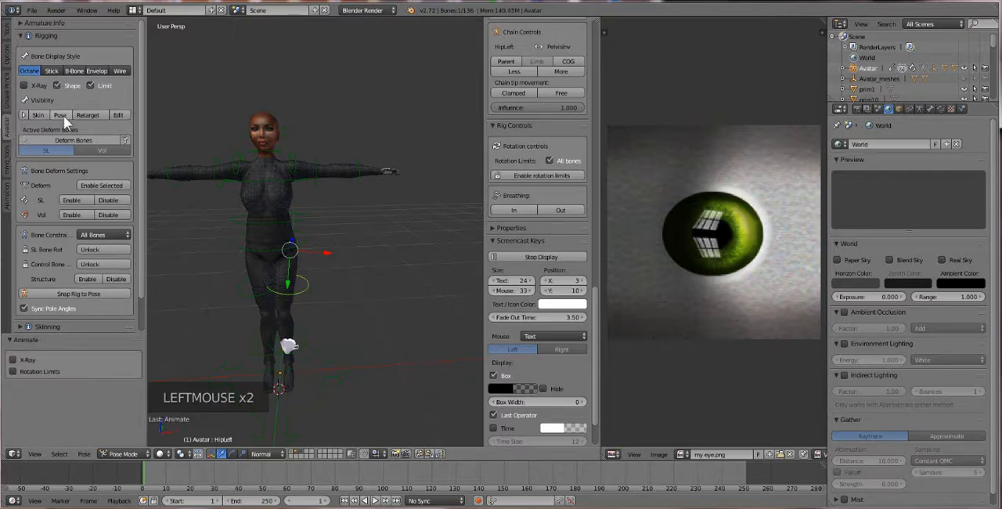
click(37, 115)
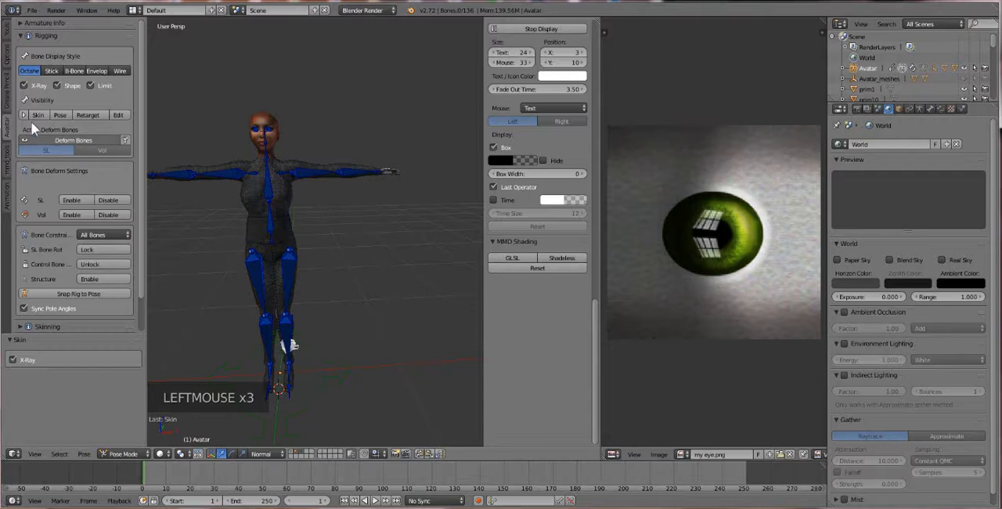
click(24, 115)
click(93, 179)
Step: Select the avatar's left hand attachment bone at the wrist
scroll(342, 196, up, 3)
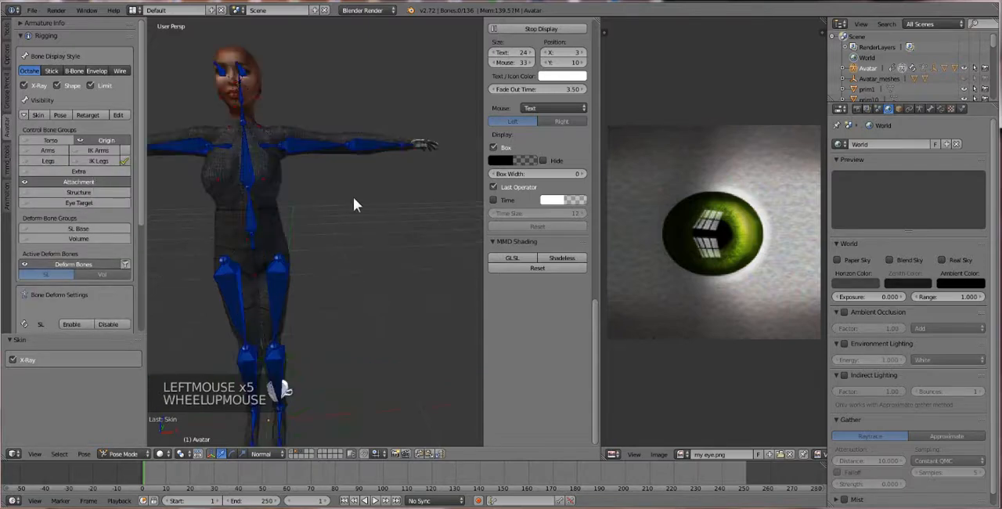
middle_drag(342, 197, 357, 190)
right_click(380, 144)
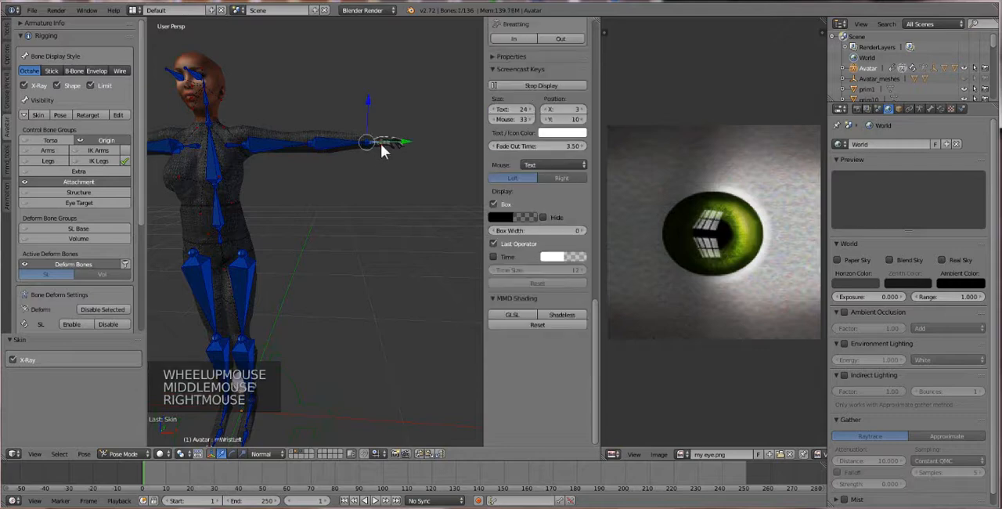
right_click(382, 144)
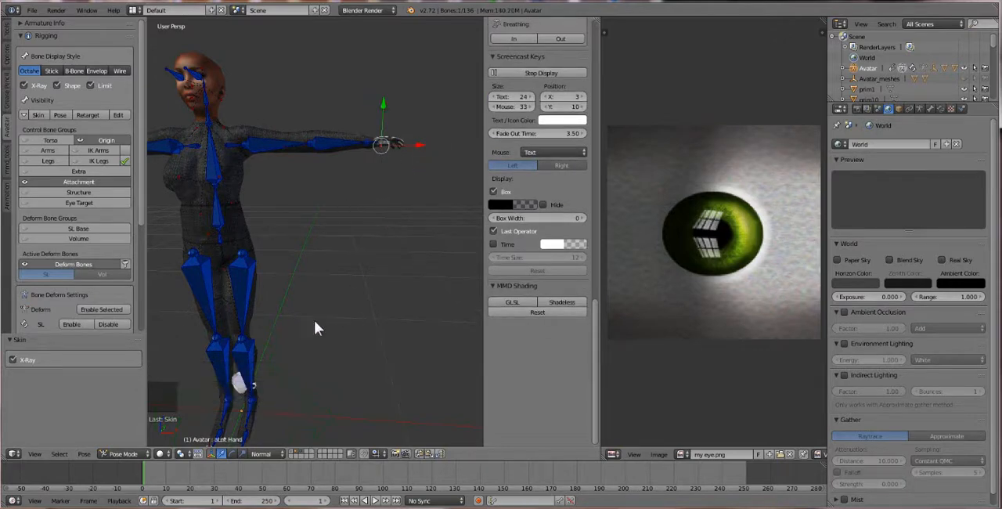
Step: Move the cup from beside the avatar's lower legs to its left hand
right_click(237, 387)
right_click(239, 386)
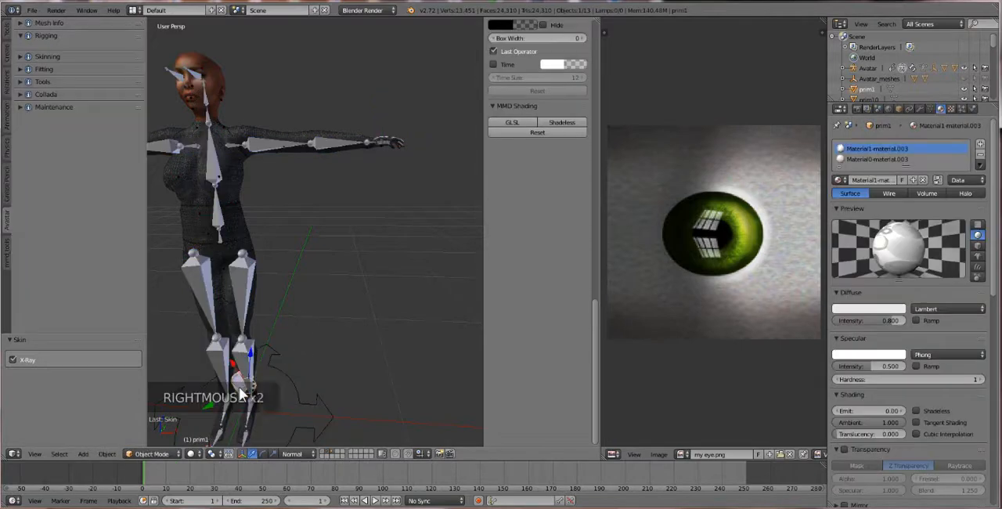
key(g)
key(g)
key(g)
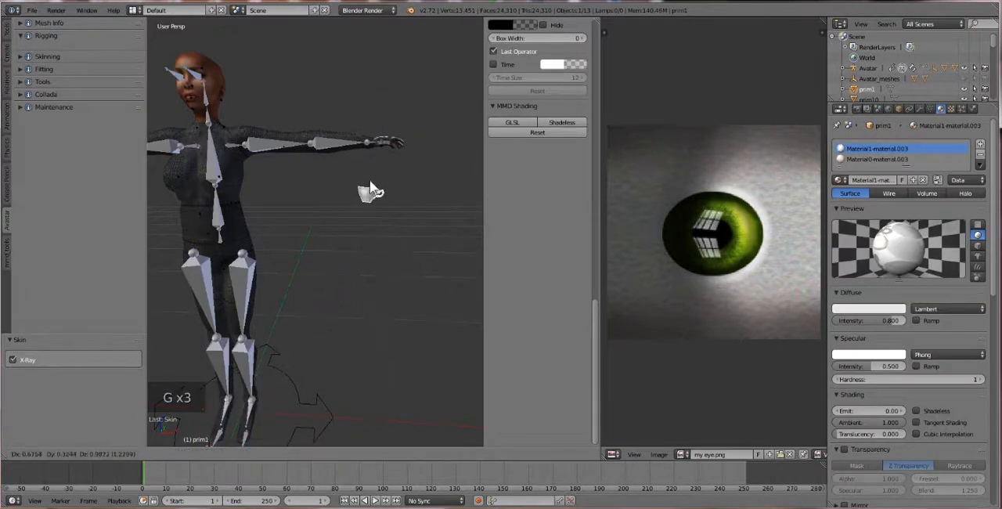
click(373, 152)
middle_drag(374, 154, 349, 219)
drag(344, 219, 307, 229)
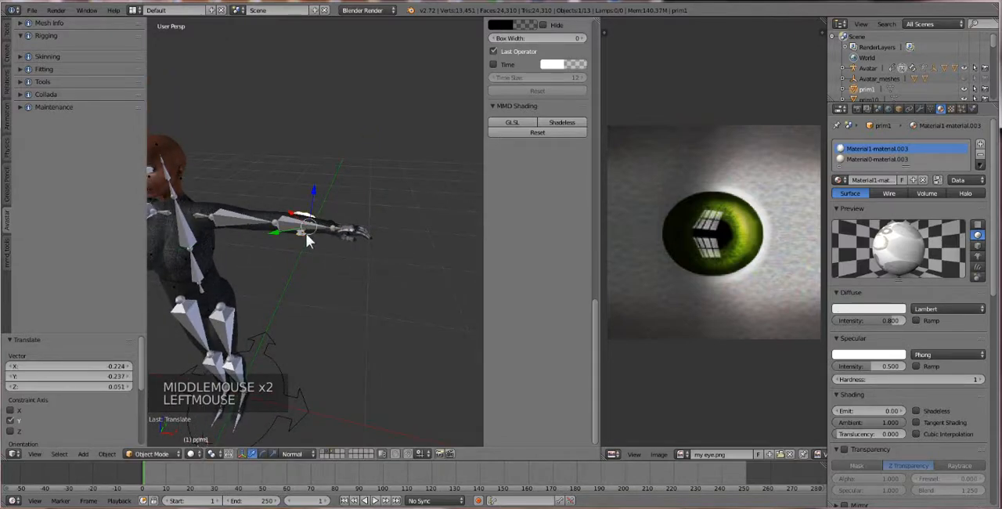
key(g)
click(358, 250)
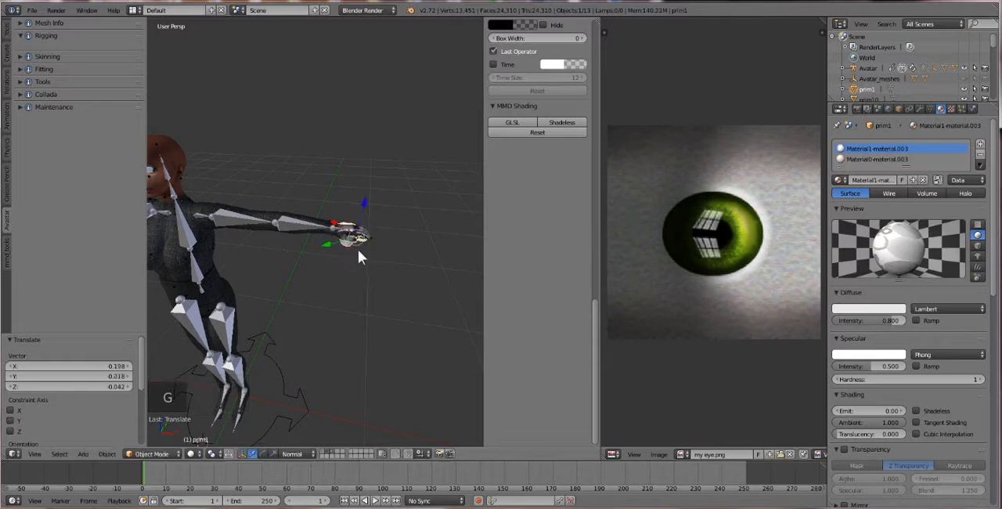
Step: Set the transform orientation to Global and shift the cup about -0.066 units along the Y axis at the left hand
click(284, 454)
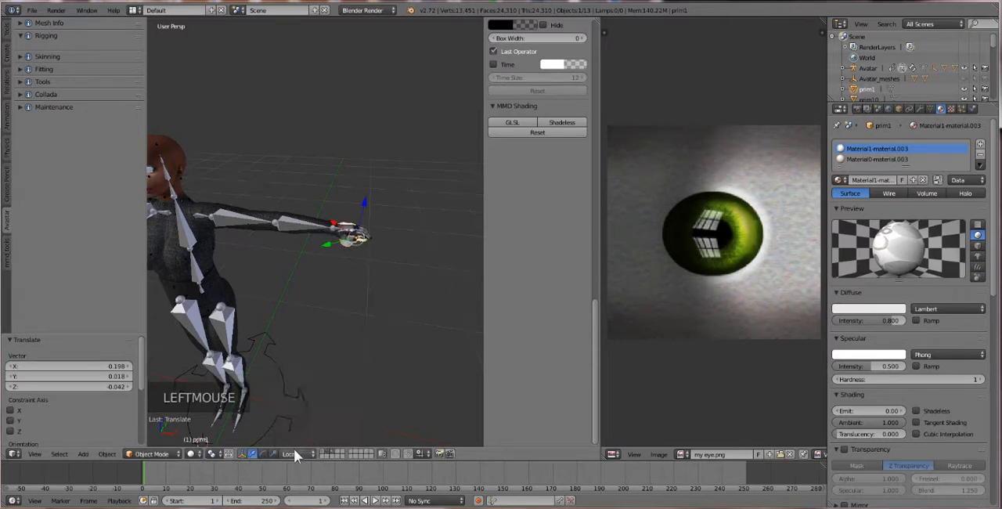
click(295, 454)
click(296, 439)
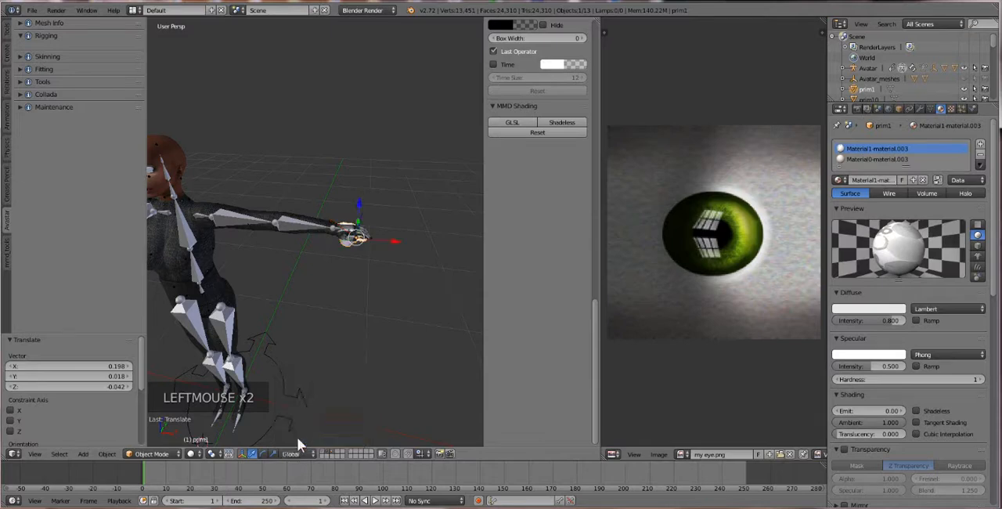
middle_drag(290, 375, 324, 286)
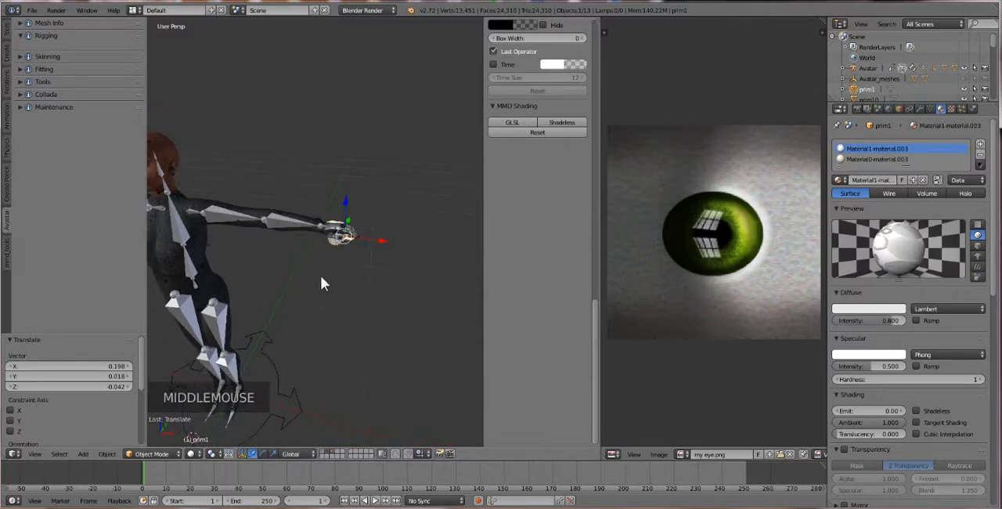
drag(347, 228, 342, 234)
middle_drag(317, 265, 340, 267)
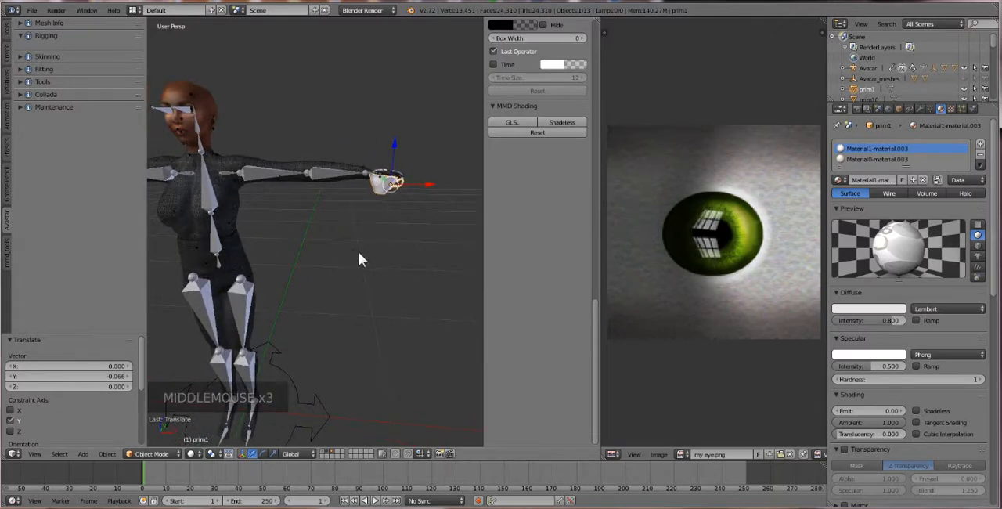
shift+middle_drag(340, 212, 356, 227)
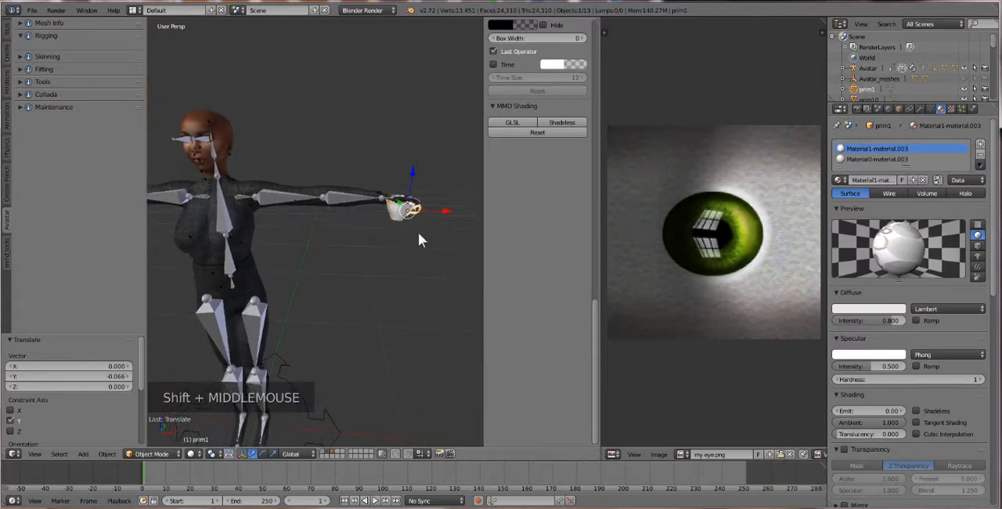
Step: Select the cup together with the avatar rig and switch the rig to Object Mode
right_click(399, 207)
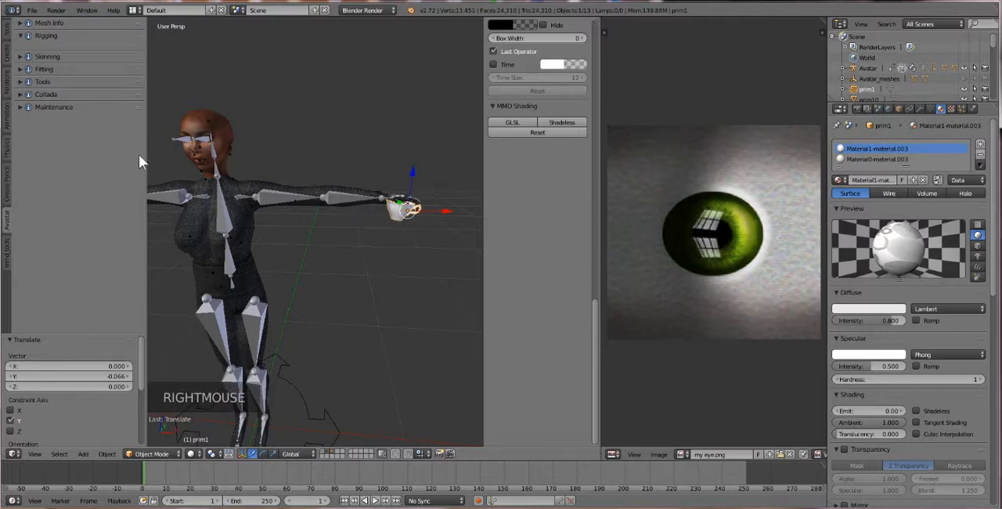
right_click(394, 209)
shift+right_click(179, 144)
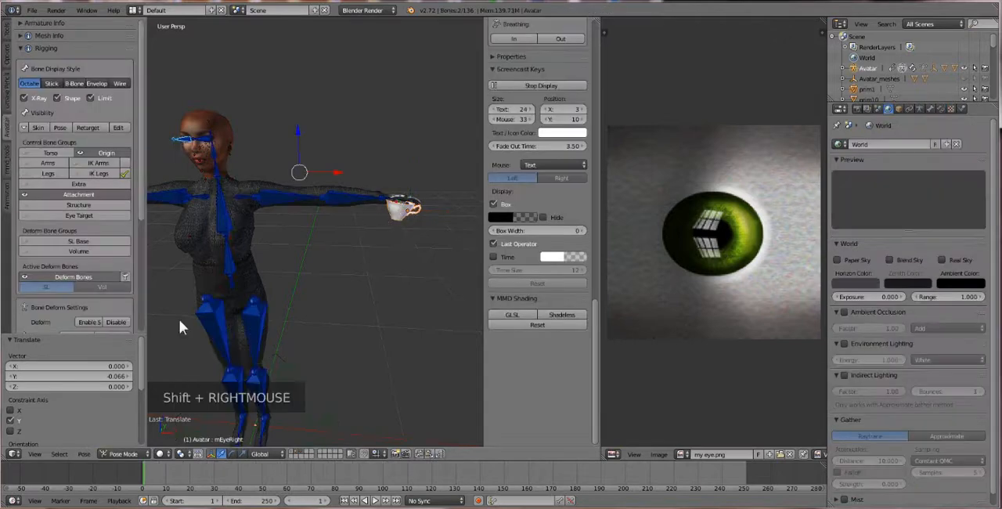
click(140, 456)
click(130, 443)
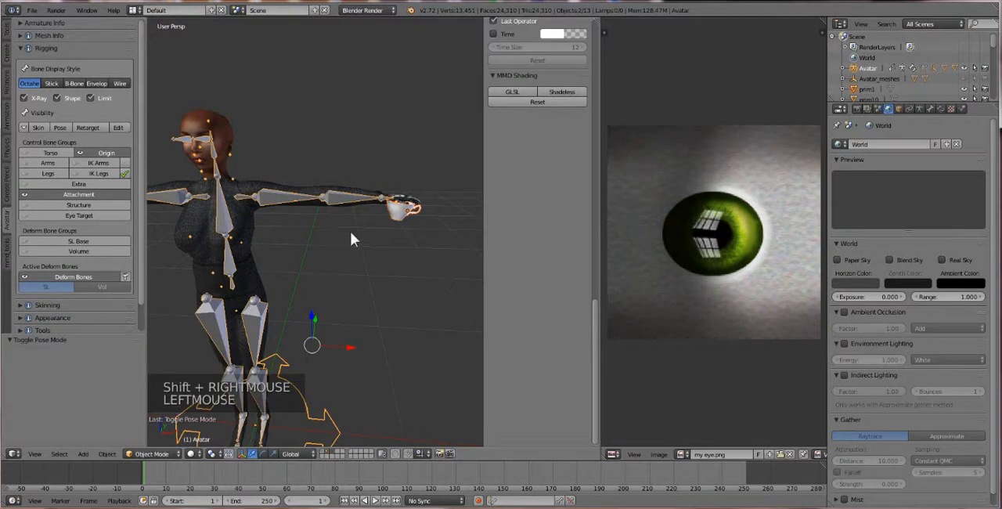
Step: Parent the cup to the avatar armature with the With Empty Groups option
key(a)
right_click(401, 208)
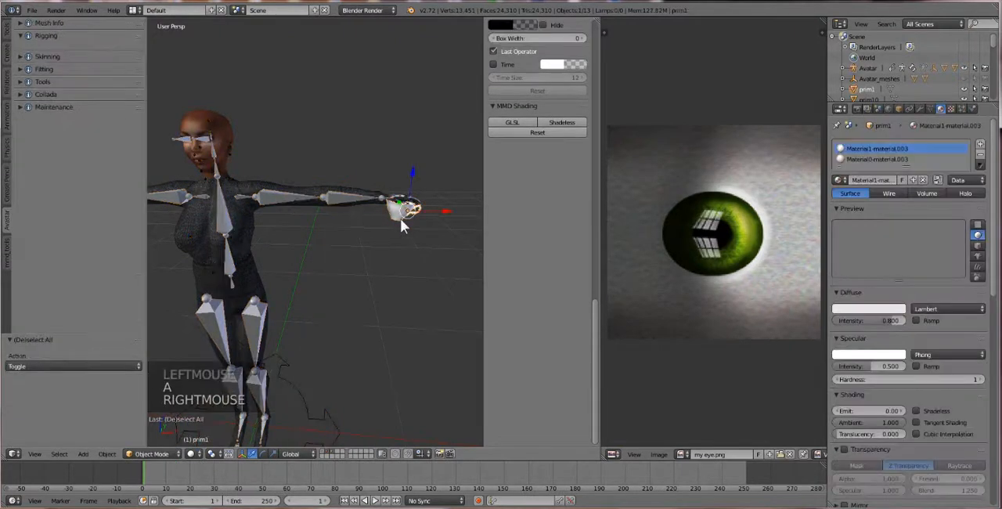
shift+right_click(171, 142)
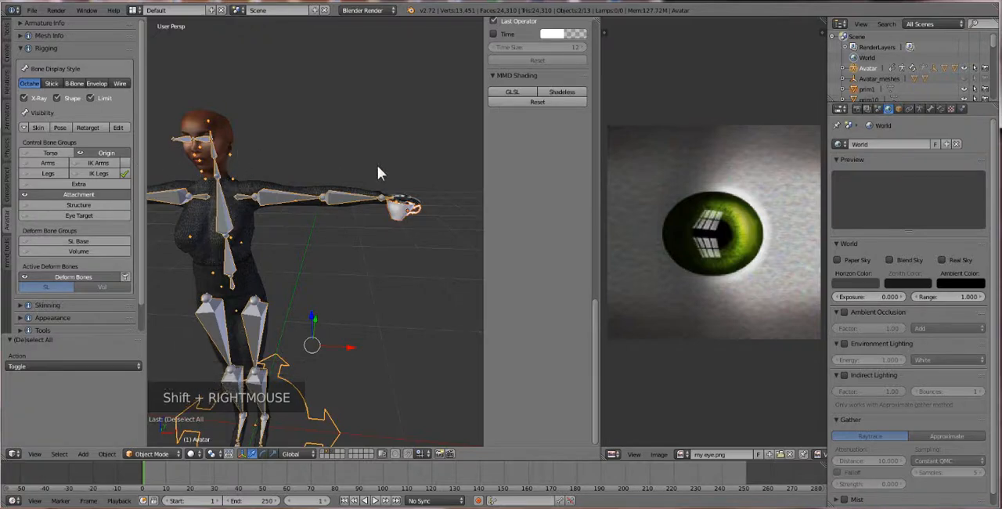
key(ctrl+p)
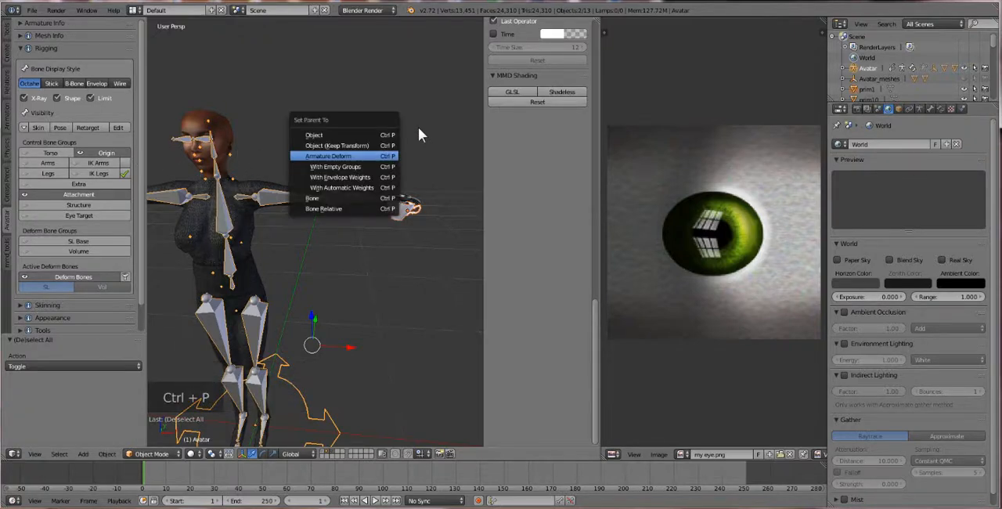
click(349, 168)
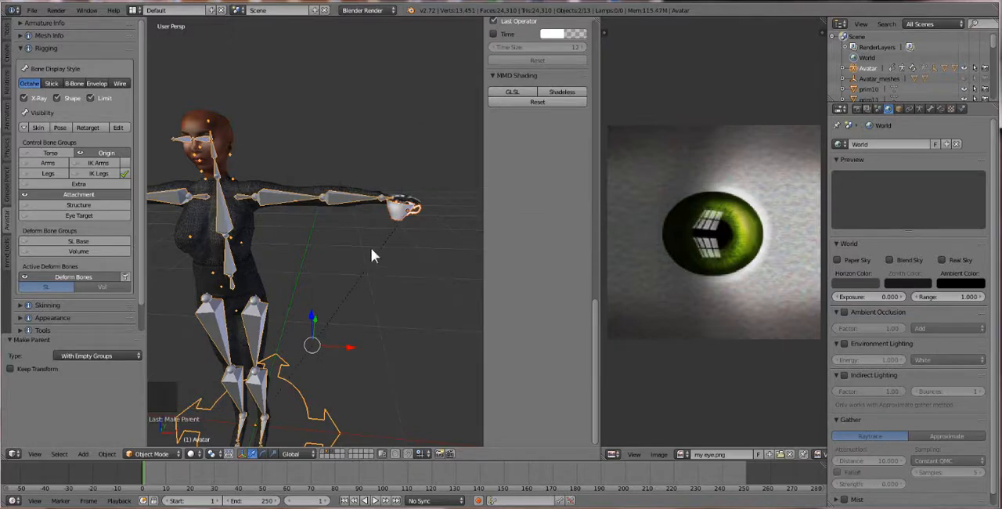
Step: Rotate the cup about -66° beneath the avatar's left hand
right_click(400, 215)
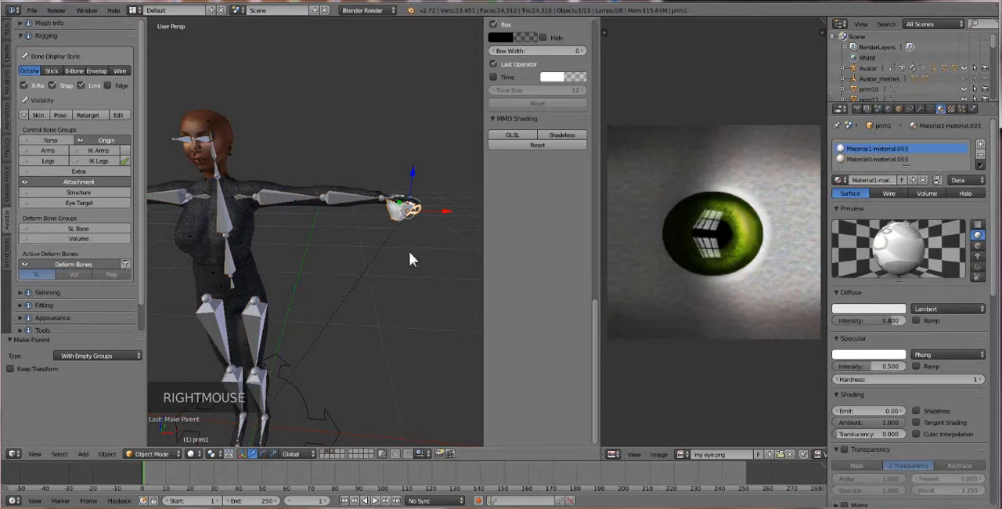
key(r)
key(r)
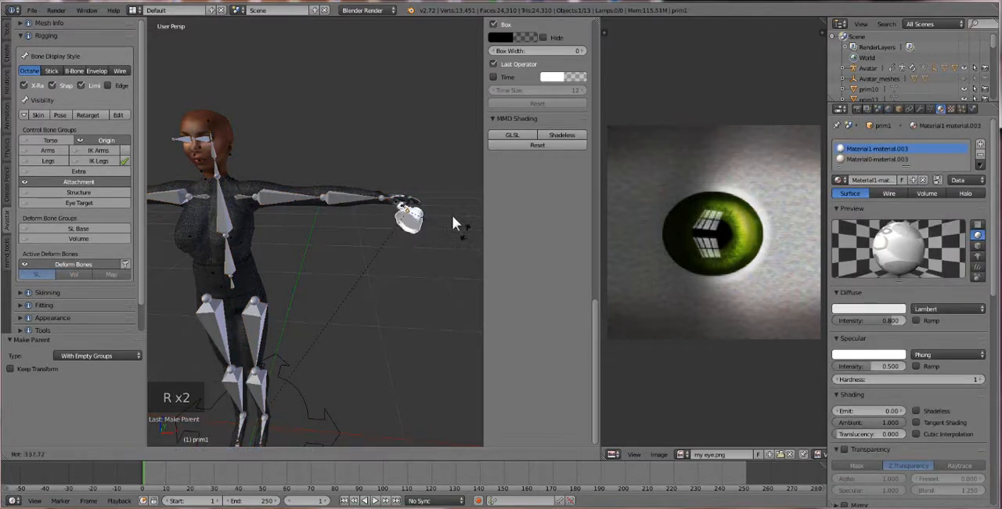
click(404, 253)
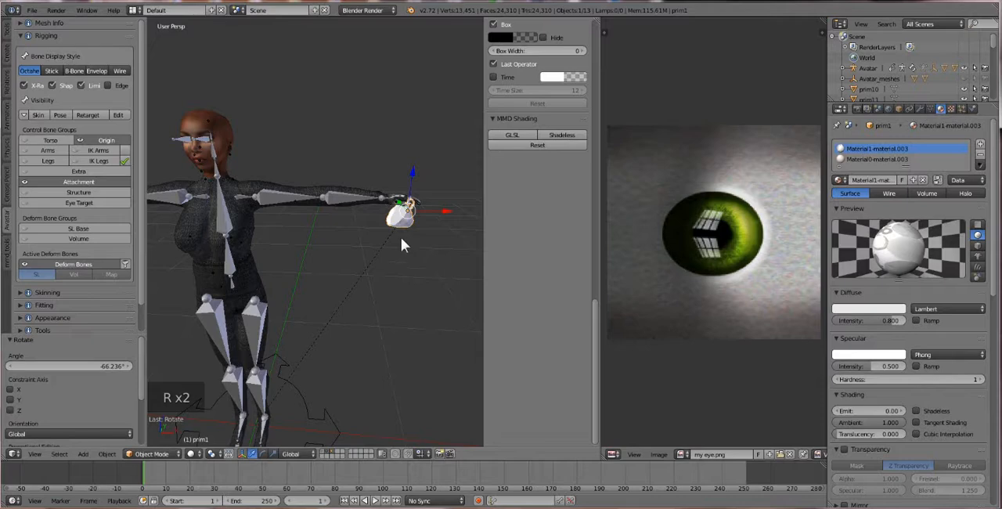
Step: Select the cup and switch it to Weight Paint mode
scroll(400, 232, up, 3)
mouse_move(408, 235)
shift+middle_down()
mouse_move(385, 238)
mouse_move(399, 232)
shift+middle_up()
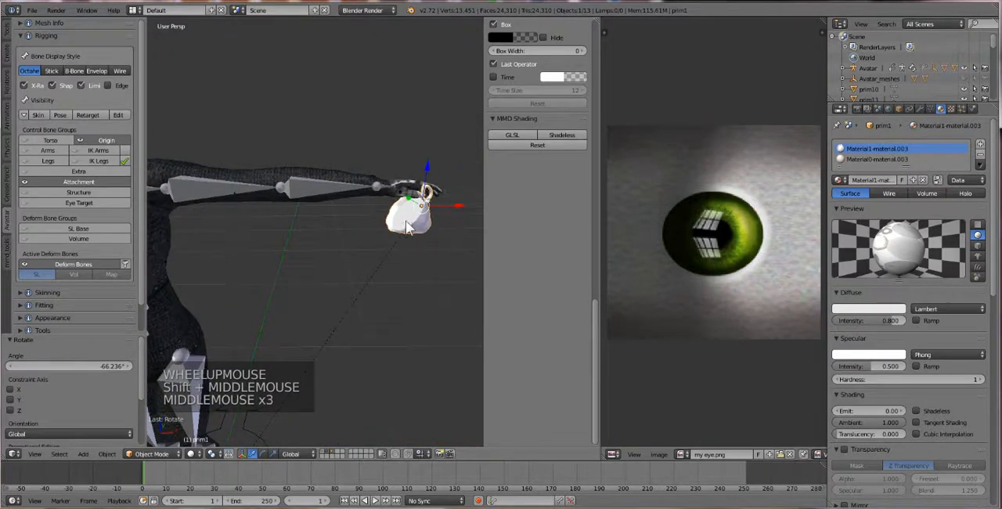
right_click(396, 227)
click(152, 453)
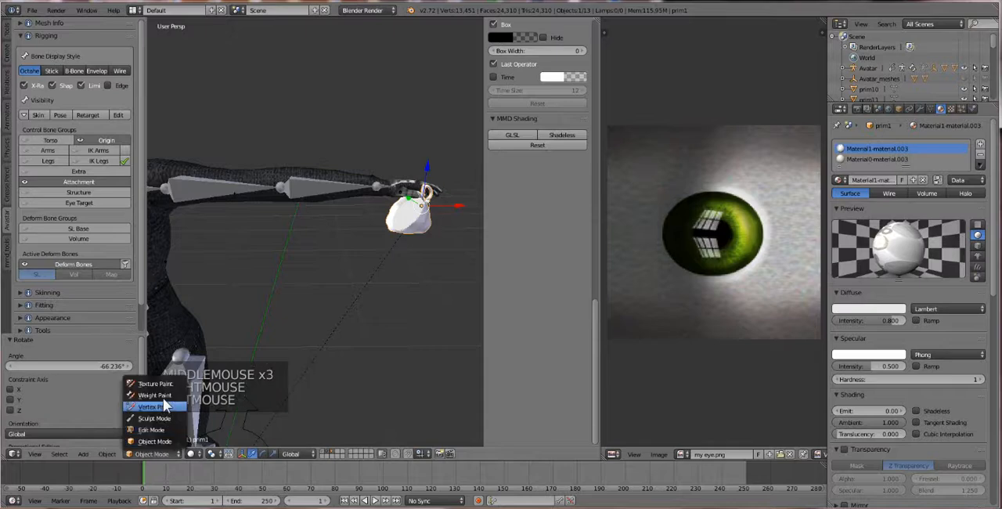
click(173, 396)
scroll(296, 321, down, 3)
scroll(255, 277, up, 2)
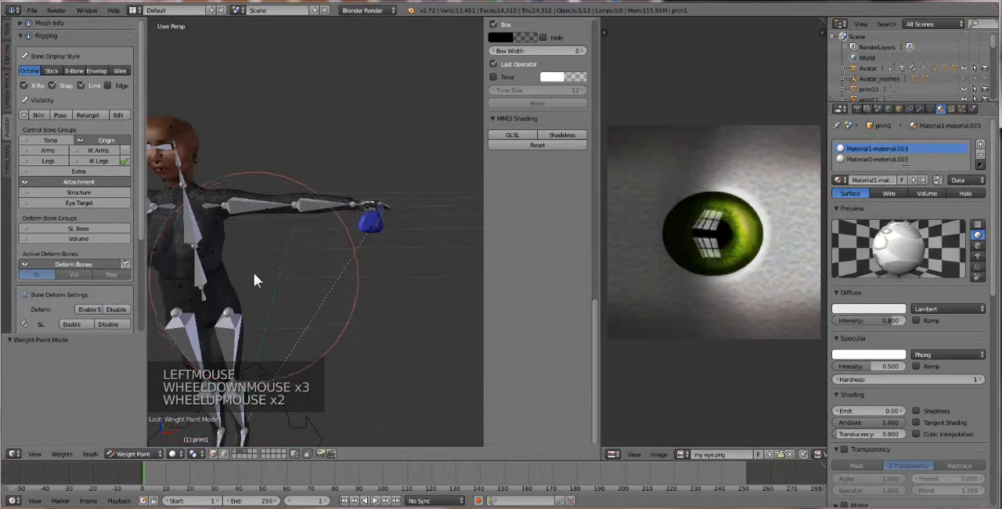
Step: Select the avatar rig and switch it to Pose Mode
shift+middle_drag(255, 277, 253, 203)
right_click(183, 134)
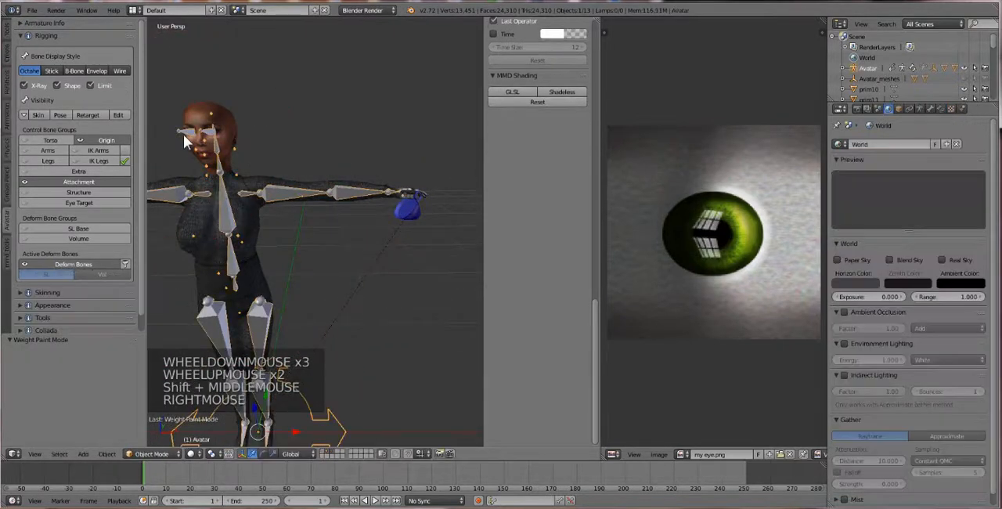
click(150, 446)
click(146, 453)
click(161, 417)
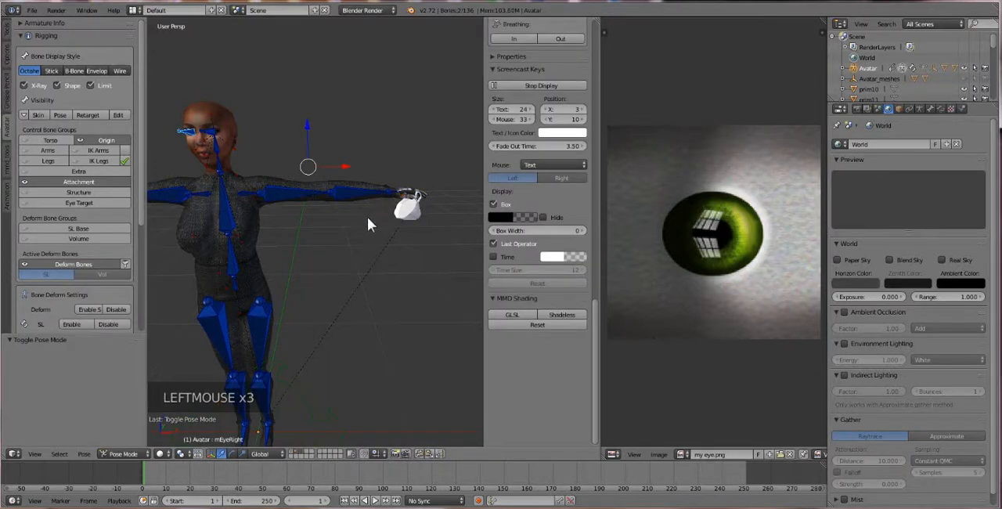
Step: Clear the bone selection and select only the left wrist bone
key(a)
shift+middle_drag(365, 254, 319, 284)
scroll(352, 258, up, 2)
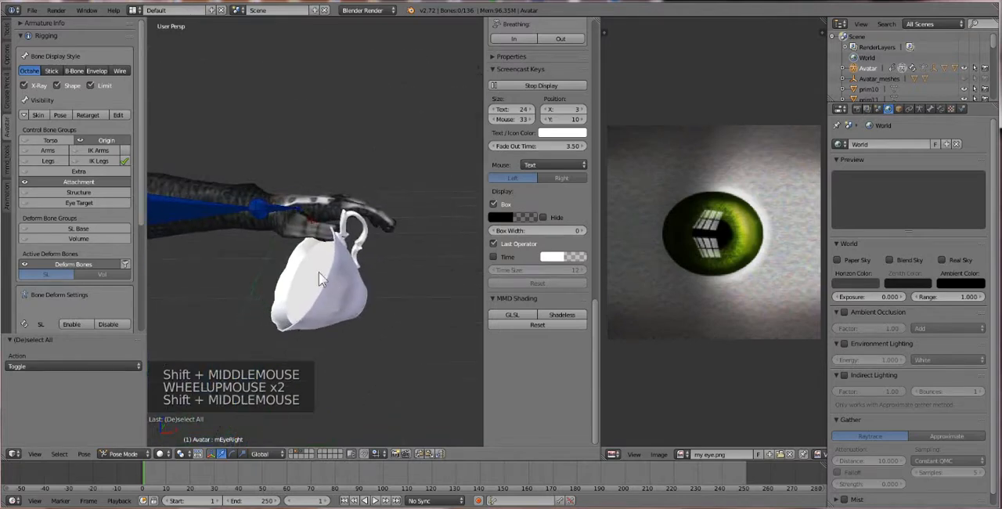
right_click(282, 210)
scroll(295, 238, down, 1)
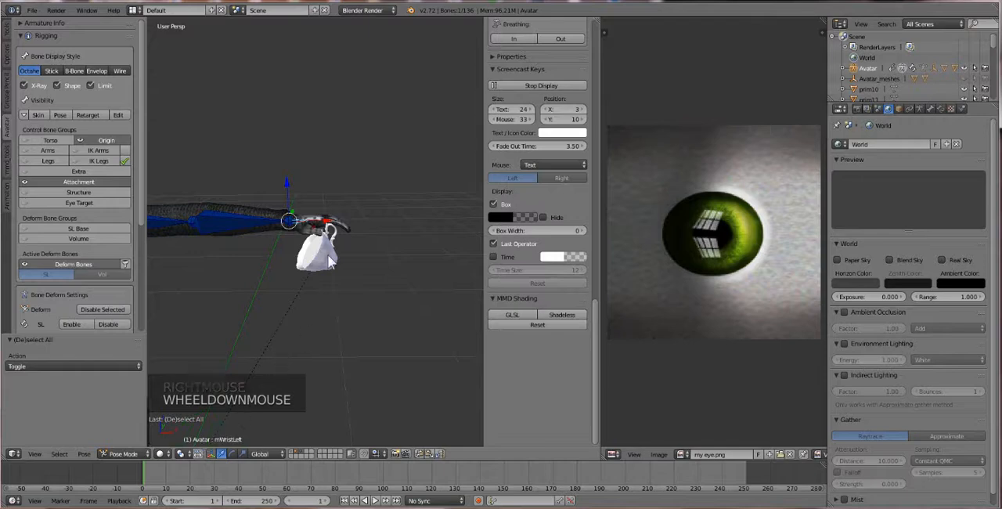
Step: Return to the cup in Weight Paint mode and make the left wrist bone the active bone for painting
right_click(329, 261)
right_click(299, 218)
right_click(301, 223)
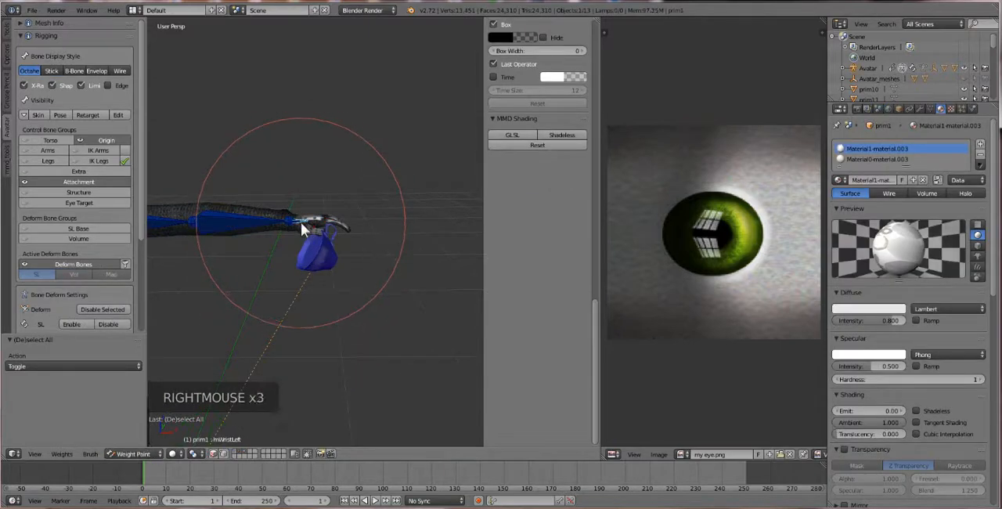
Step: Paint the whole cup for the left wrist bone with a brush weight of 1.000
click(6, 31)
drag(58, 117, 68, 118)
click(67, 127)
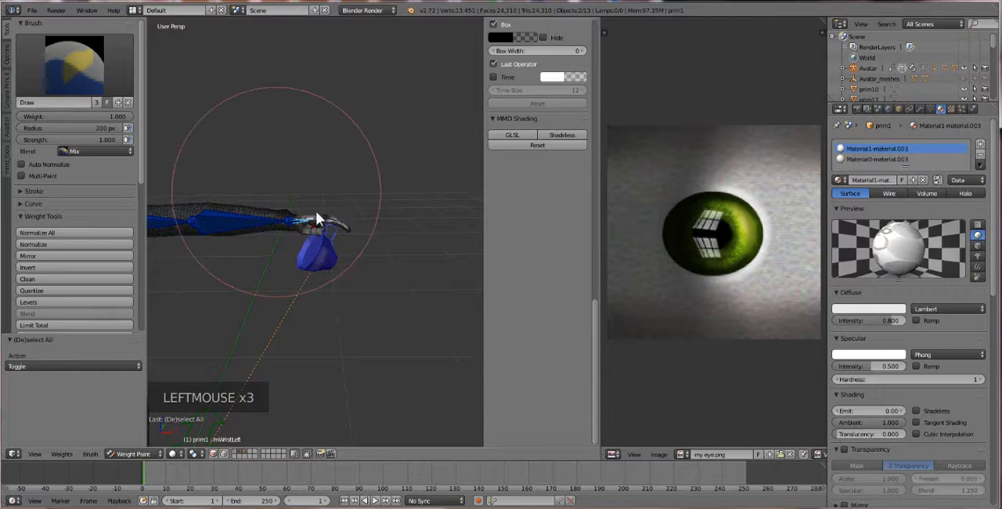
drag(313, 243, 378, 249)
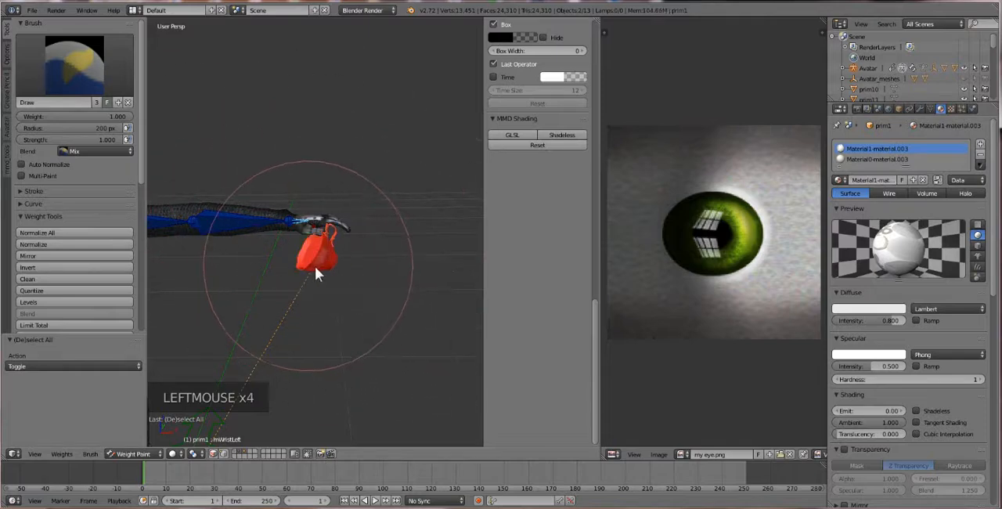
Step: Rotate the left wrist bone about -160° and again about -356° to test how the cup follows the hand
key(r)
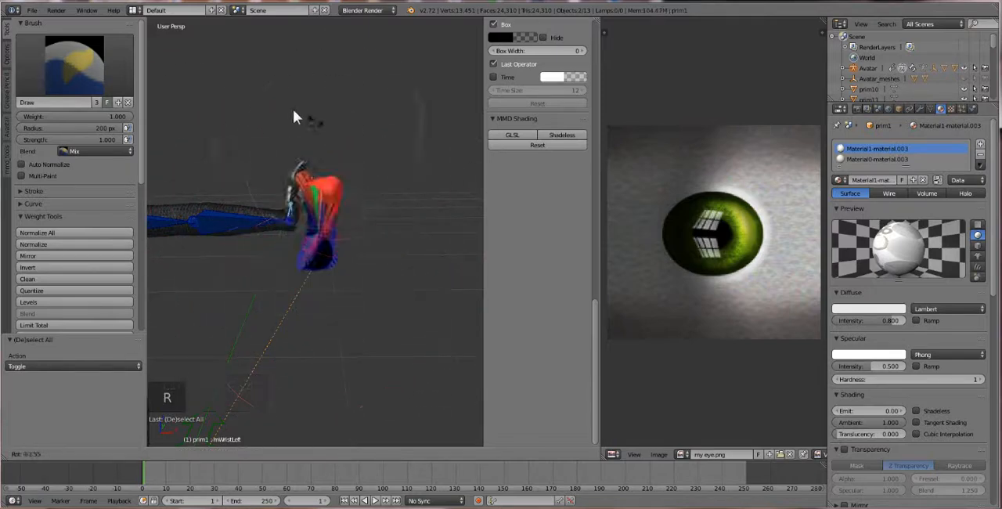
click(232, 174)
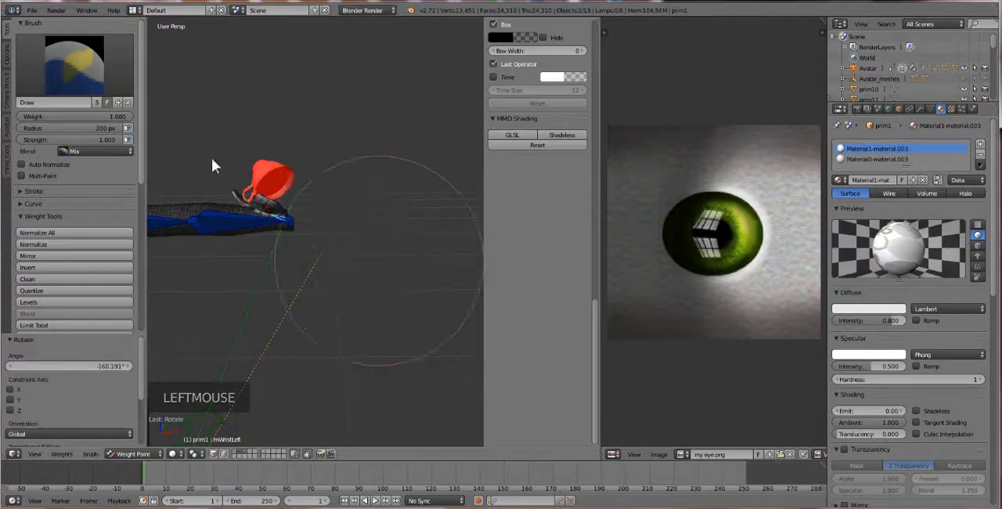
key(r)
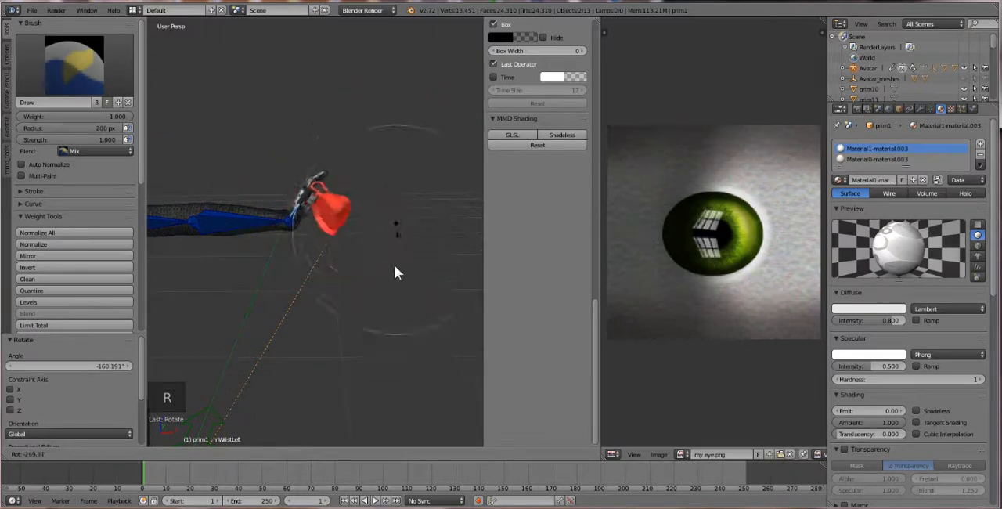
click(263, 121)
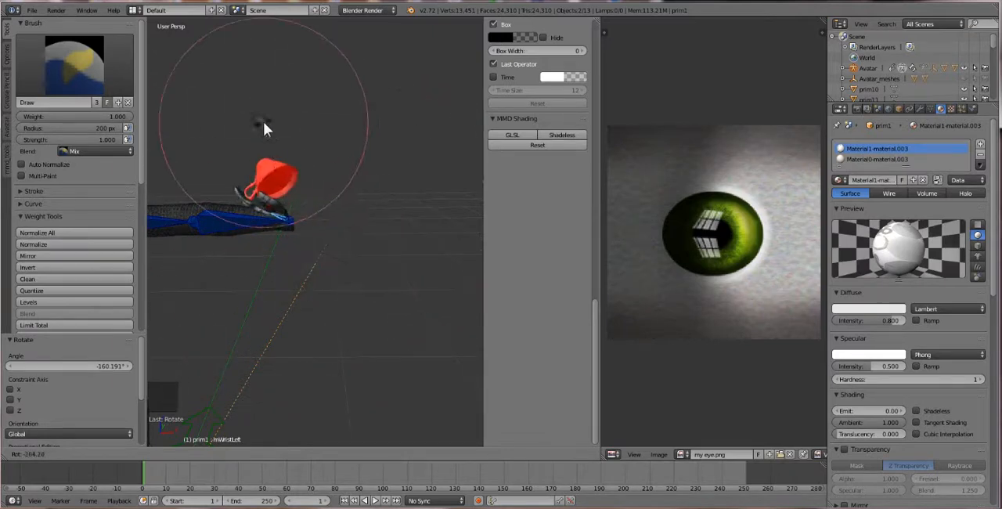
Step: Select all of the avatar's bones and clear their pose rotation
right_click(270, 173)
click(261, 220)
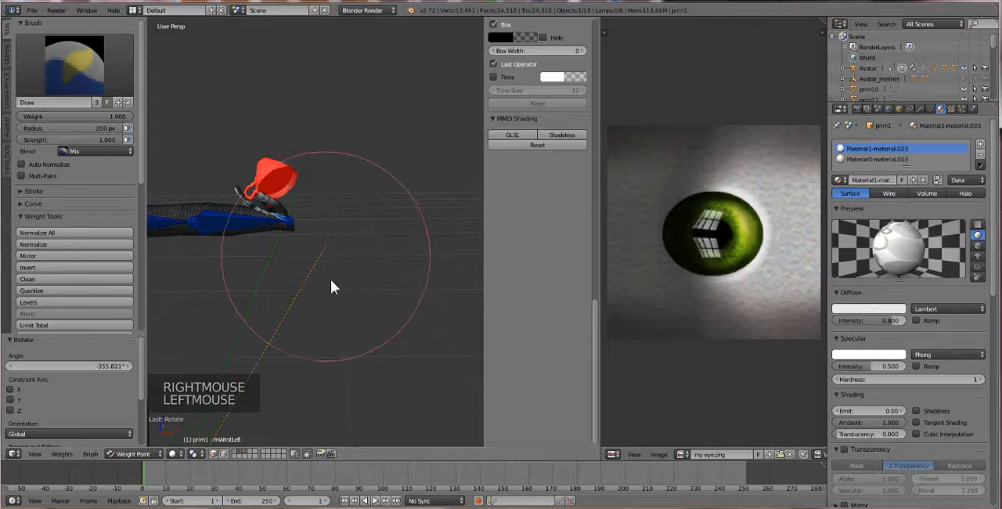
key(a)
key(a)
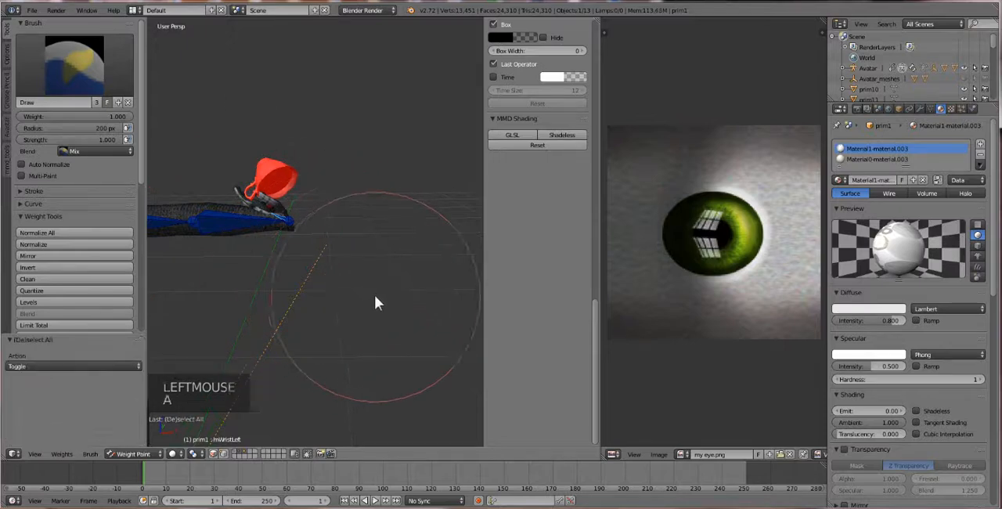
key(alt+r)
scroll(275, 242, down, 3)
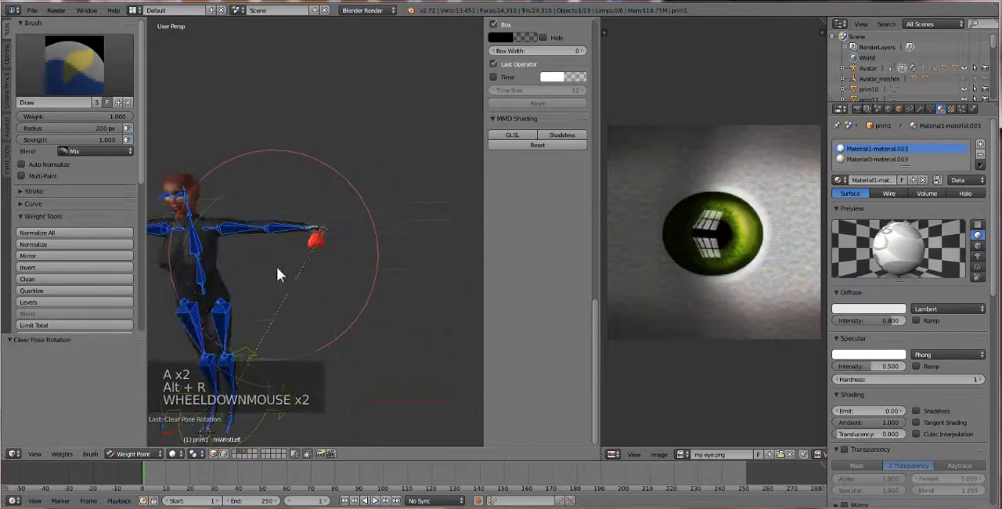
shift+middle_drag(238, 272, 275, 276)
scroll(274, 276, up, 1)
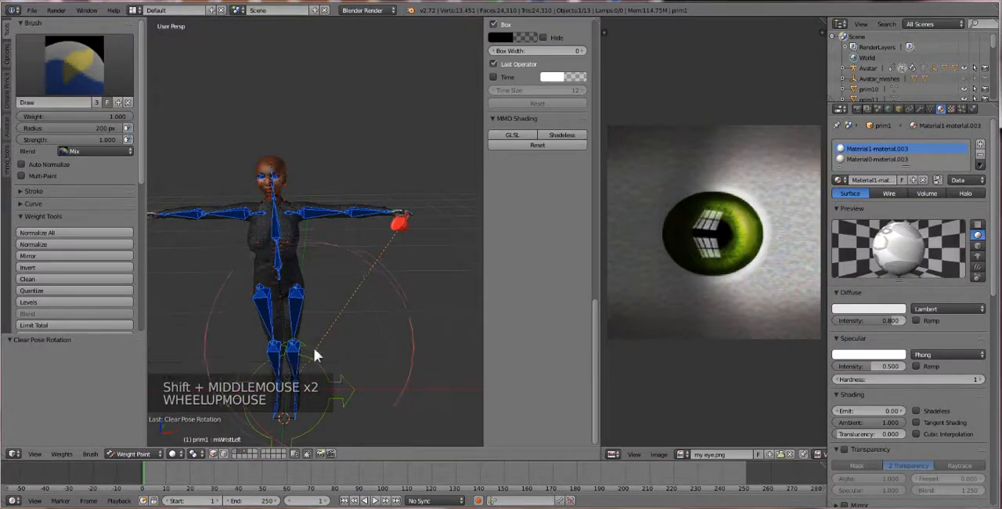
middle_drag(327, 320, 348, 313)
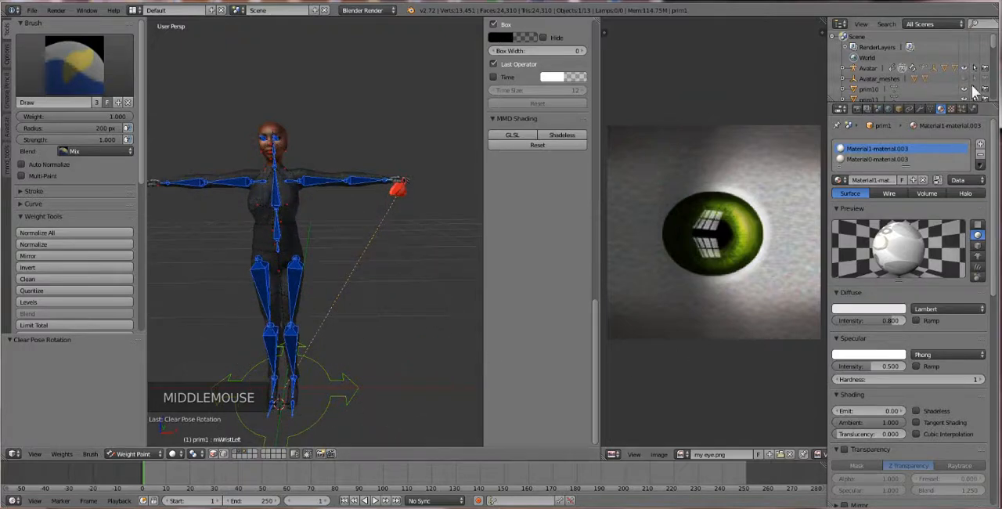